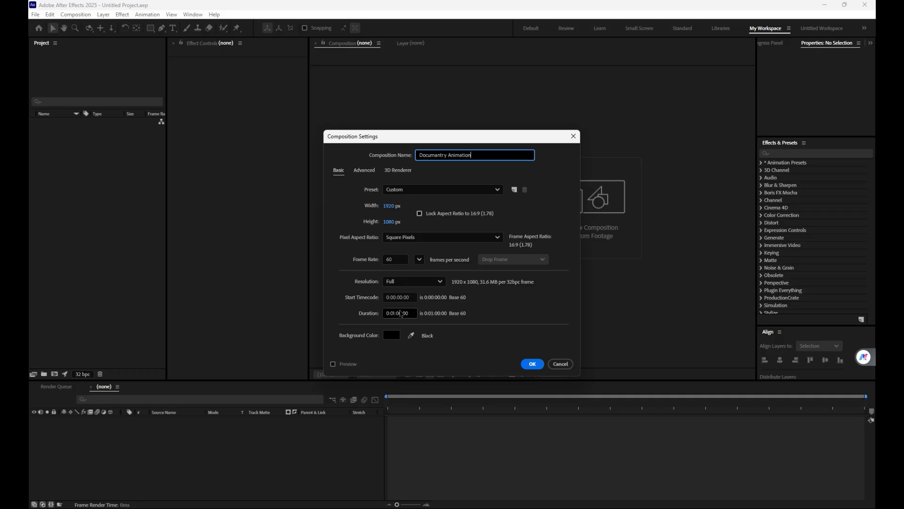
# Step: Set the new composition's frame rate to 60 fps and create the composition
pyautogui.click(418, 259)
pyautogui.click(431, 296)
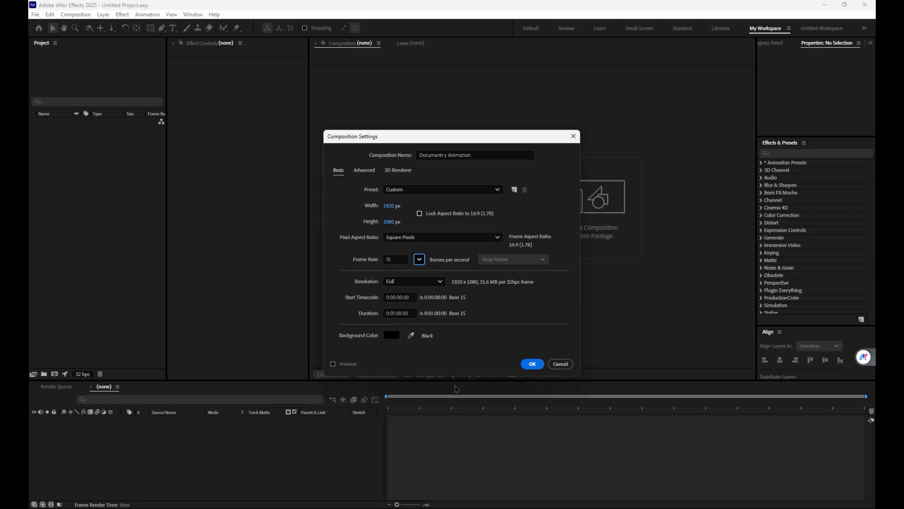
pyautogui.click(419, 259)
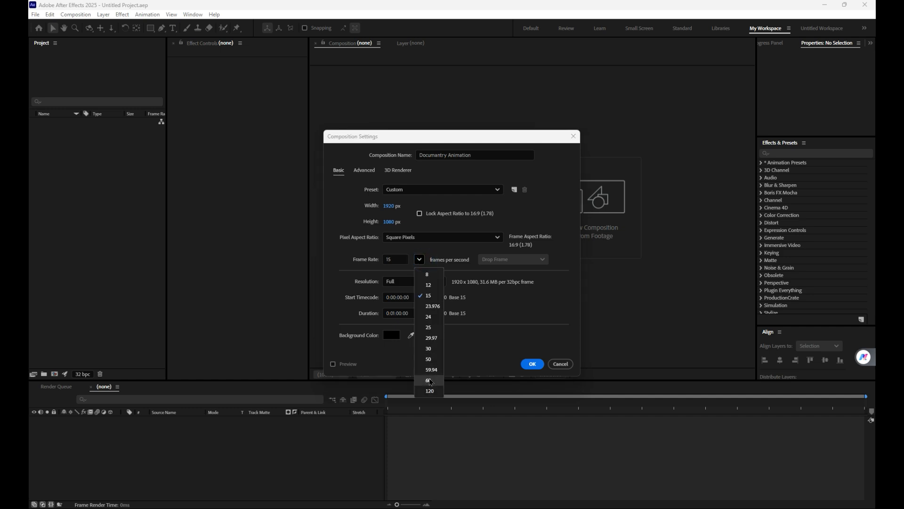
pyautogui.click(429, 379)
pyautogui.click(534, 362)
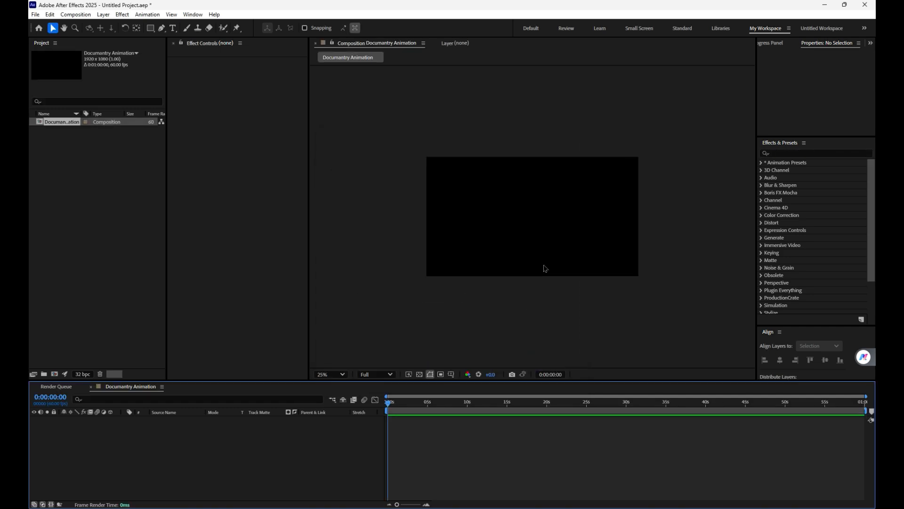
# Step: Import the MrBeast and YoungMrBeast images from the documantry style folder as footage
pyautogui.doubleClick(105, 235)
pyautogui.click(184, 115)
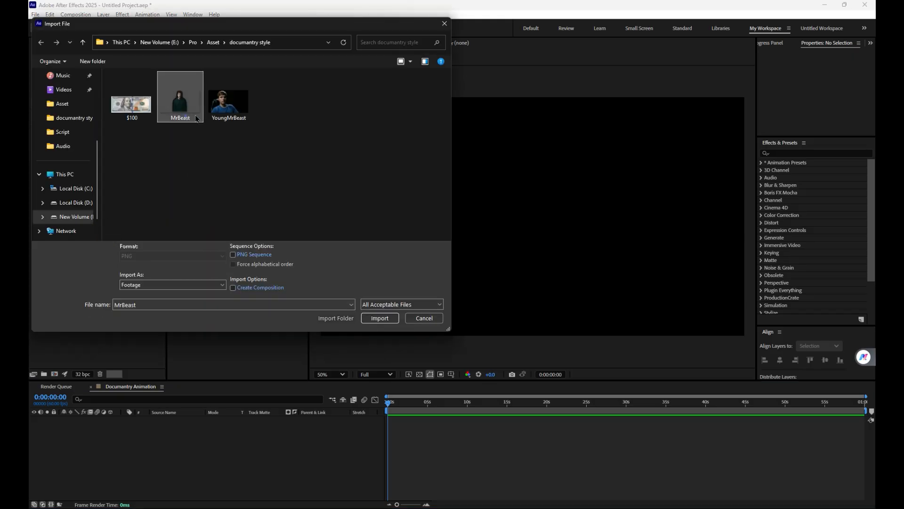
pyautogui.keyDown('ctrl'); pyautogui.click(247, 107); pyautogui.keyUp('ctrl')
pyautogui.click(235, 109)
pyautogui.keyDown('ctrl'); pyautogui.click(184, 95); pyautogui.keyUp('ctrl')
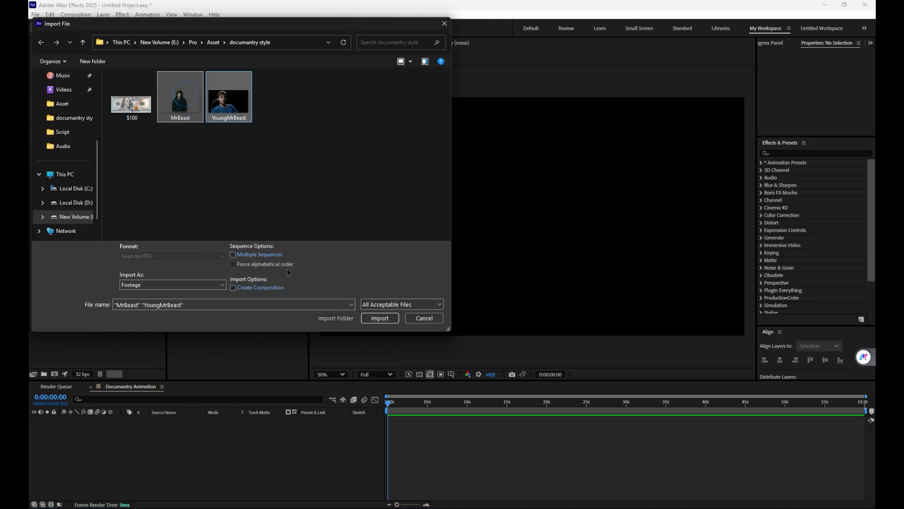
pyautogui.click(382, 318)
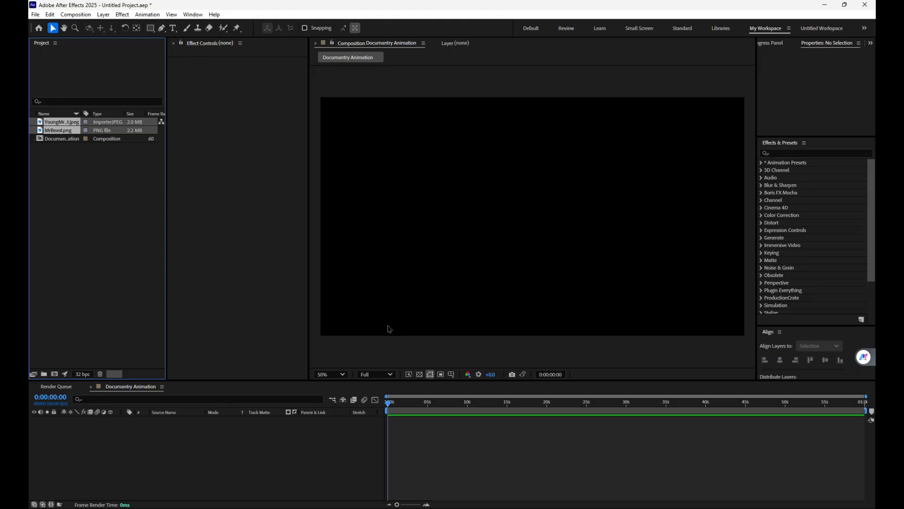
# Step: Add both imported images to the composition and delete the YoungMrBeast layer from it
pyautogui.click(98, 191)
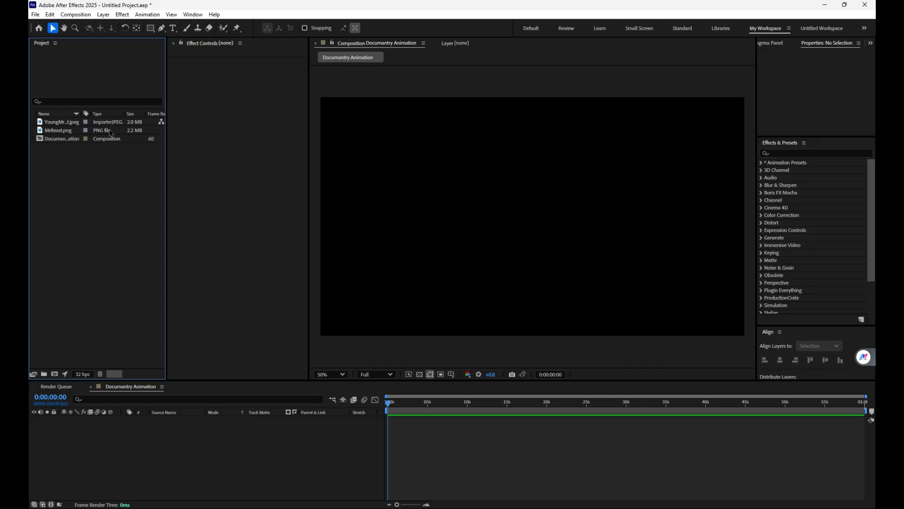
pyautogui.click(55, 123)
pyautogui.keyDown('ctrl'); pyautogui.click(57, 130); pyautogui.keyUp('ctrl')
pyautogui.moveTo(58, 129); pyautogui.dragTo(208, 447)
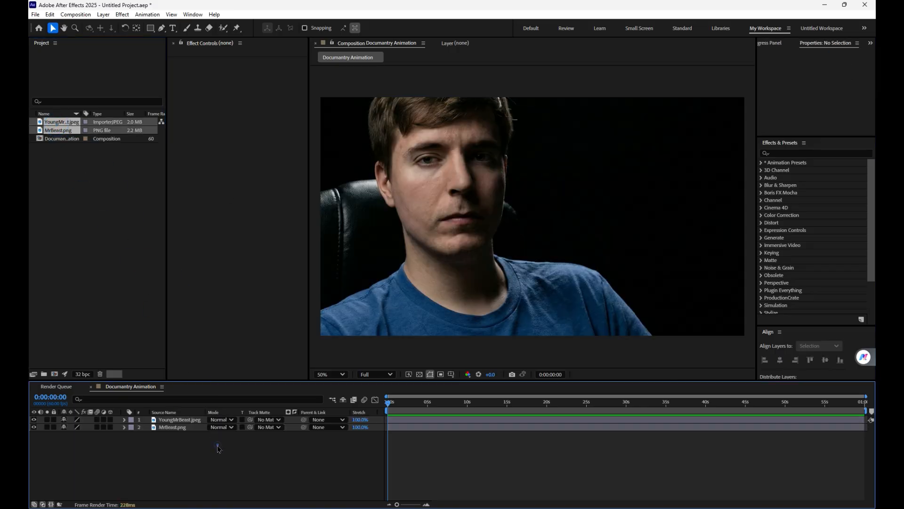
pyautogui.click(179, 420)
pyautogui.press('Delete')
# Step: Scale the MrBeast.png layer to about 67% and move the figure lower in the frame
pyautogui.click(179, 420)
pyautogui.press('s')
pyautogui.moveTo(88, 431); pyautogui.dragTo(80, 431)
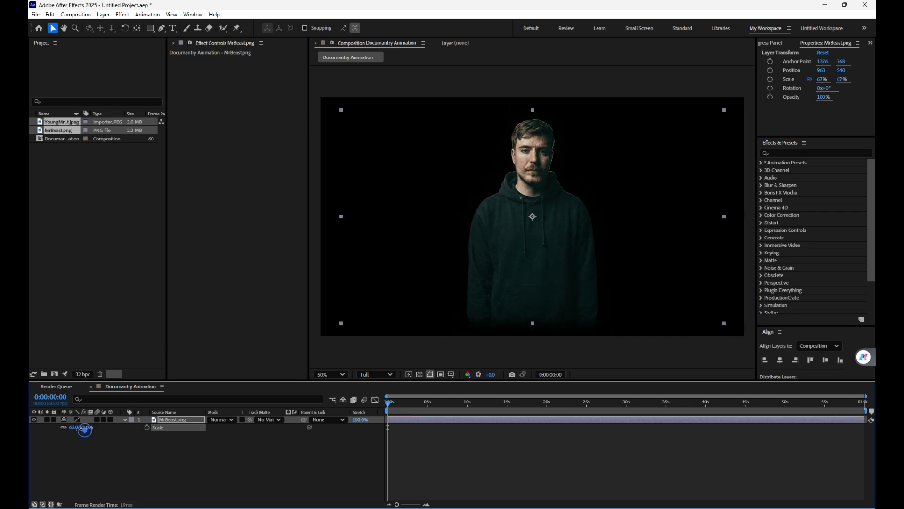
pyautogui.moveTo(520, 271); pyautogui.dragTo(516, 295)
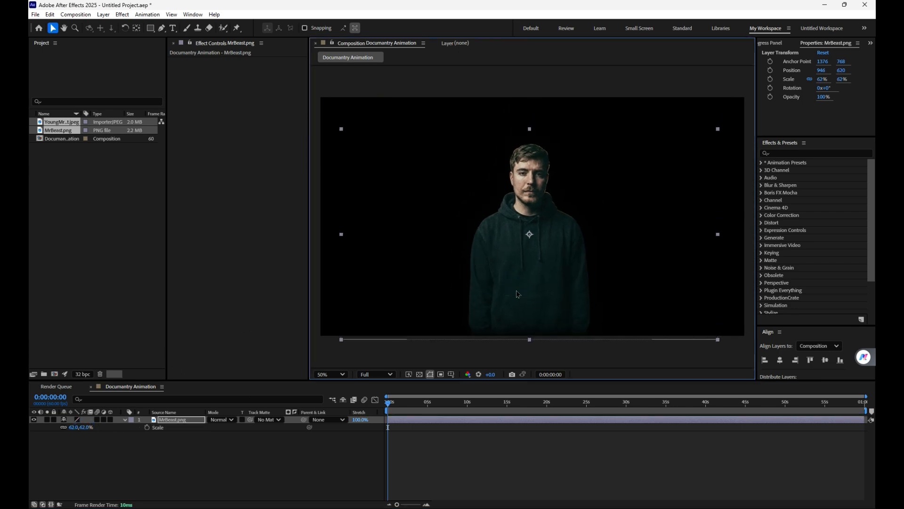
pyautogui.moveTo(84, 428); pyautogui.dragTo(85, 427)
pyautogui.click(91, 433)
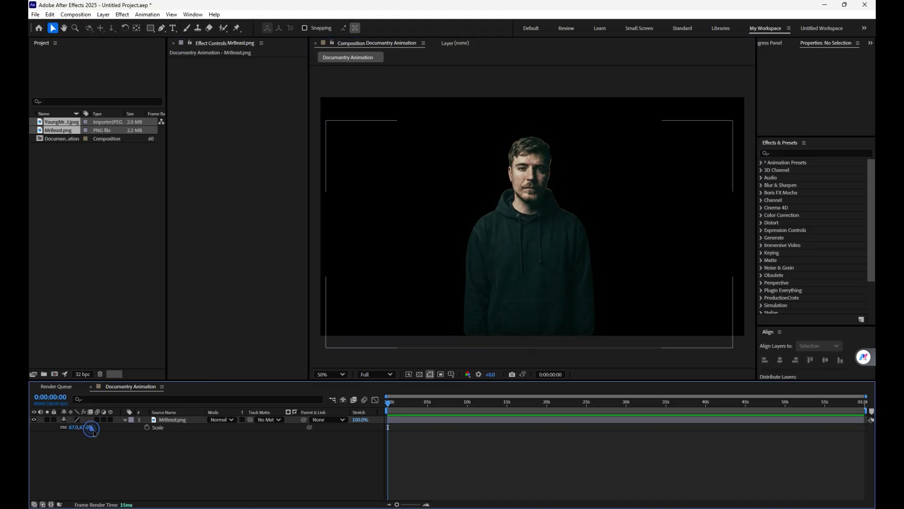
# Step: Set the MrBeast.png layer's scale to 80% and reposition the figure at about 958, 628
pyautogui.click(87, 427)
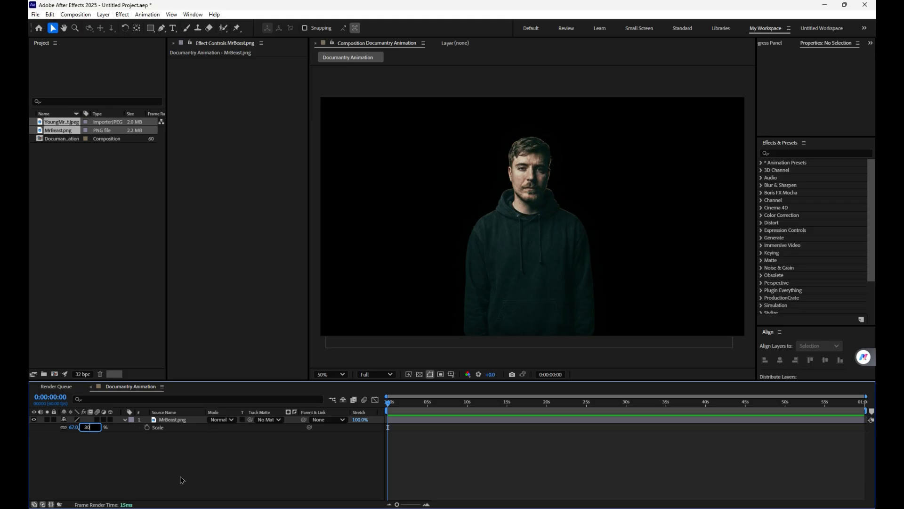
pyautogui.click(216, 453)
pyautogui.click(527, 295)
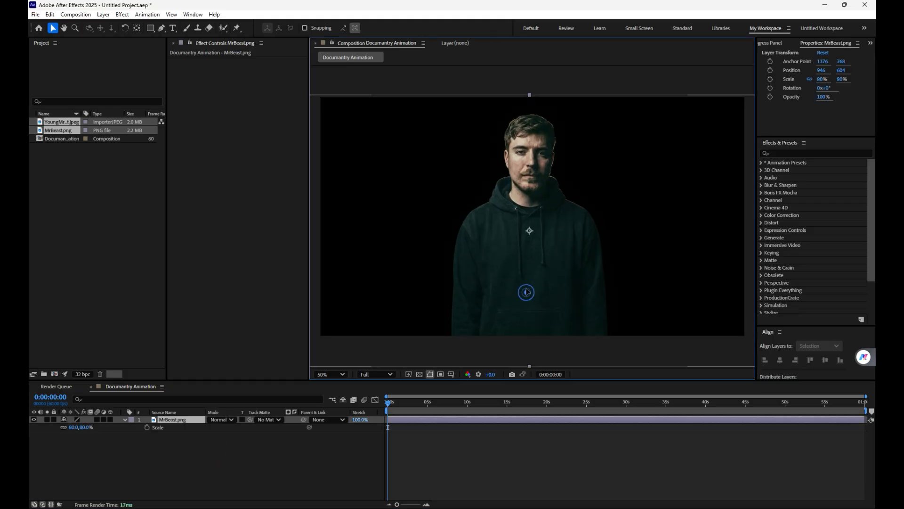
pyautogui.click(528, 291)
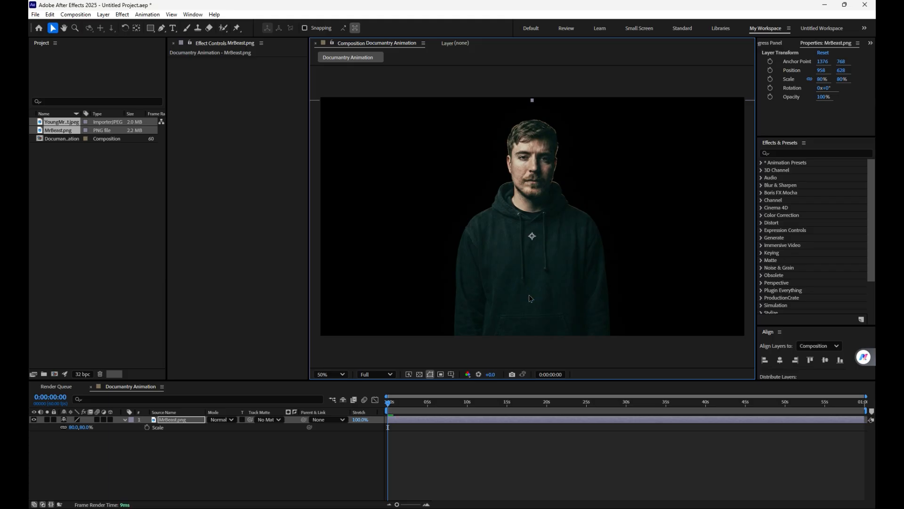
pyautogui.click(302, 477)
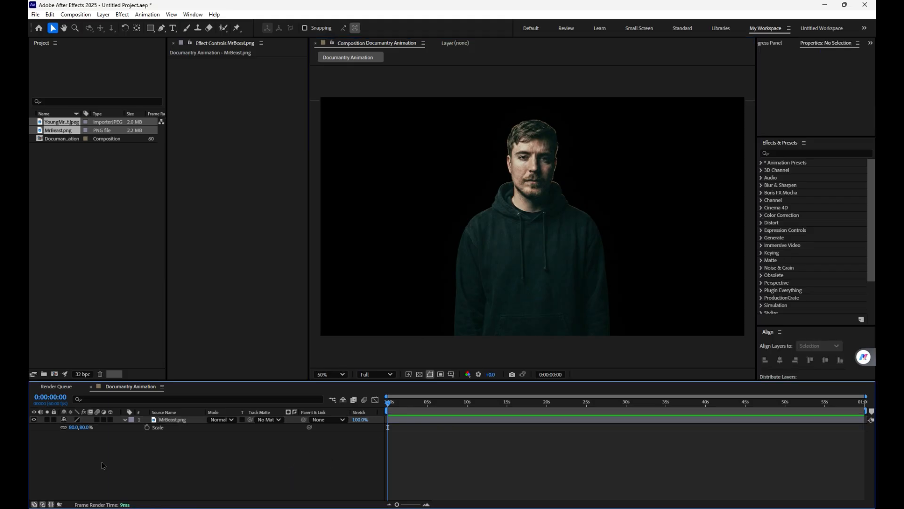
# Step: Reduce the MrBeast.png layer's scale to 68% and collapse its properties
pyautogui.moveTo(85, 427); pyautogui.dragTo(84, 427)
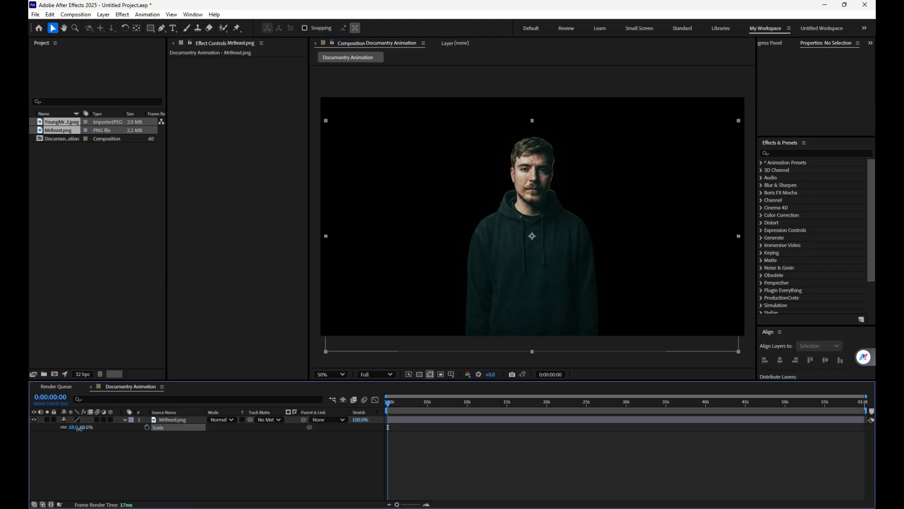
pyautogui.click(126, 420)
pyautogui.click(302, 442)
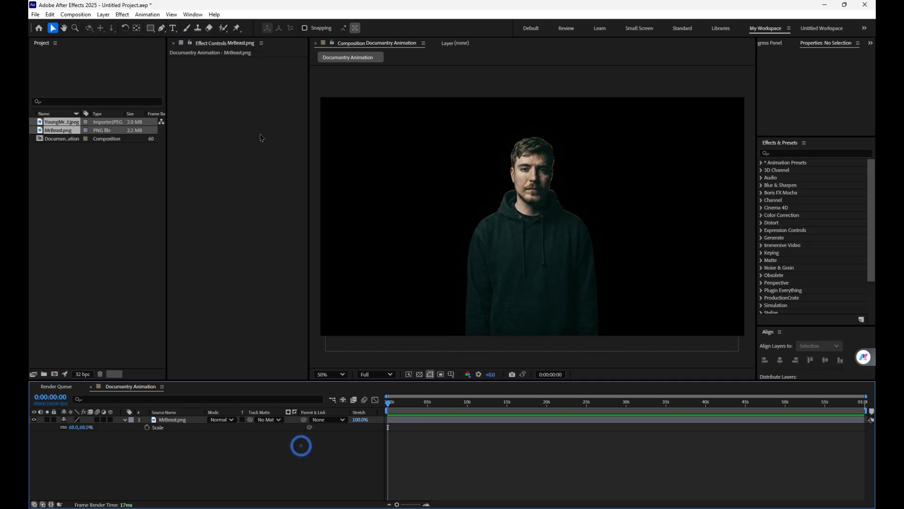
pyautogui.click(125, 419)
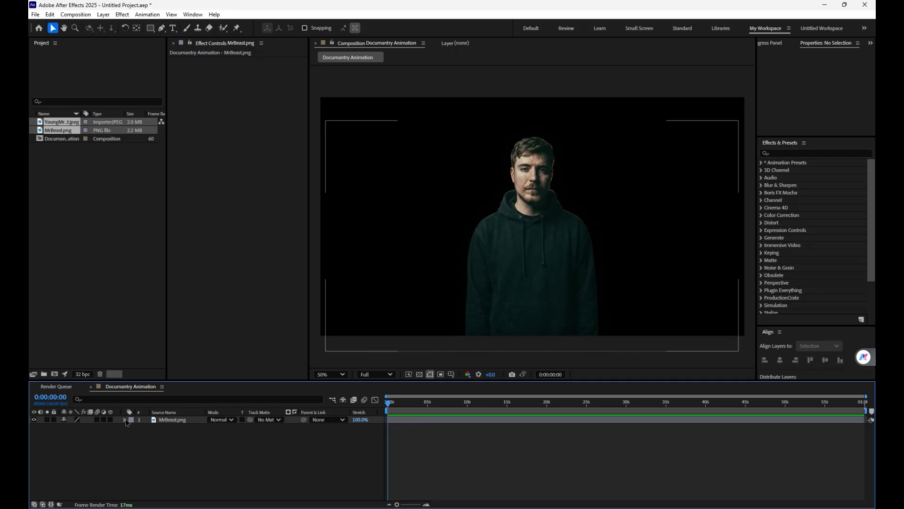
# Step: Make the MrBeast.png layer 3D and add a one-node 28mm camera with Lock to Zoom turned off
pyautogui.click(111, 419)
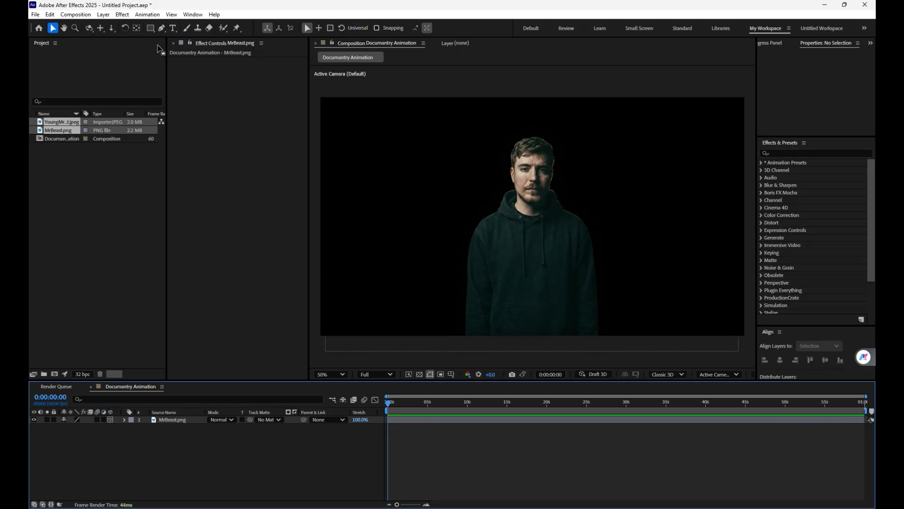
pyautogui.click(103, 15)
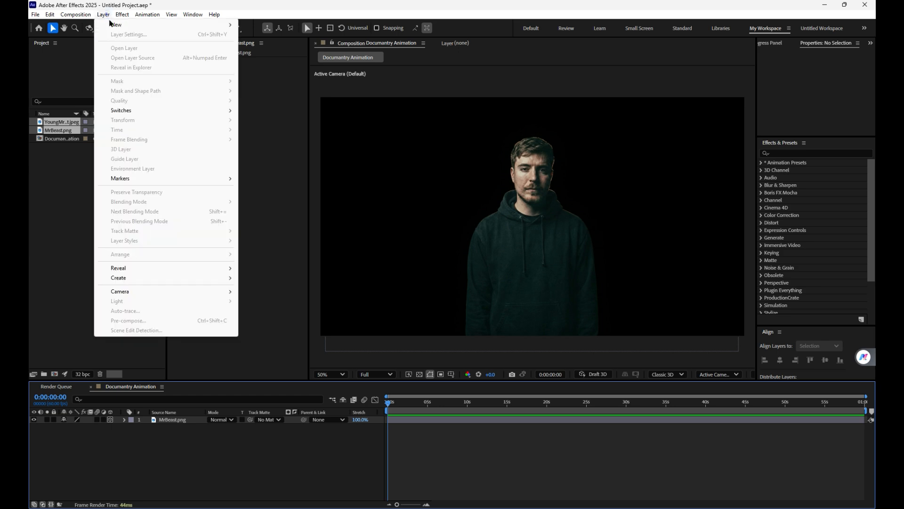
pyautogui.moveTo(118, 24)
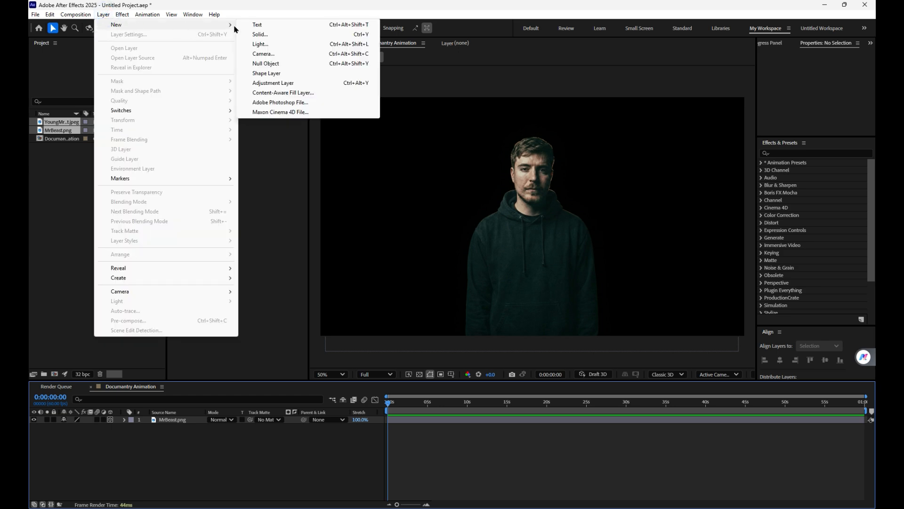
pyautogui.click(270, 55)
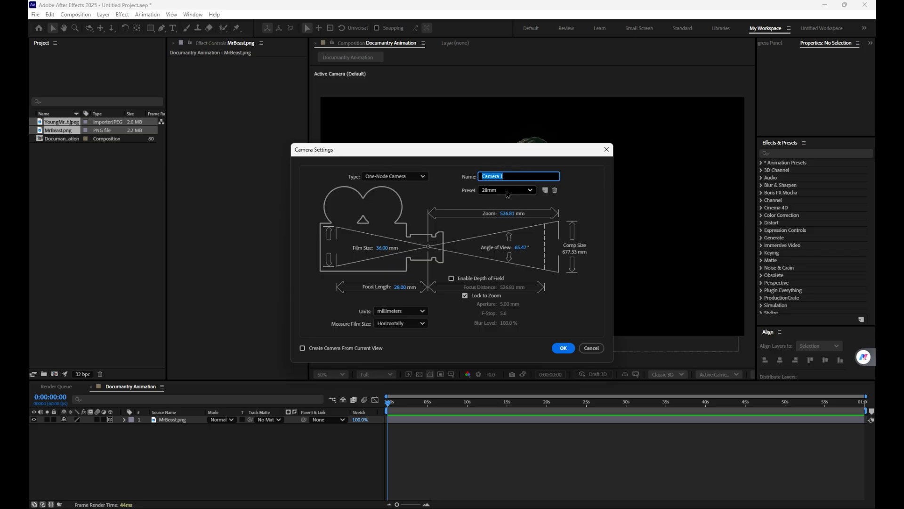
pyautogui.click(490, 189)
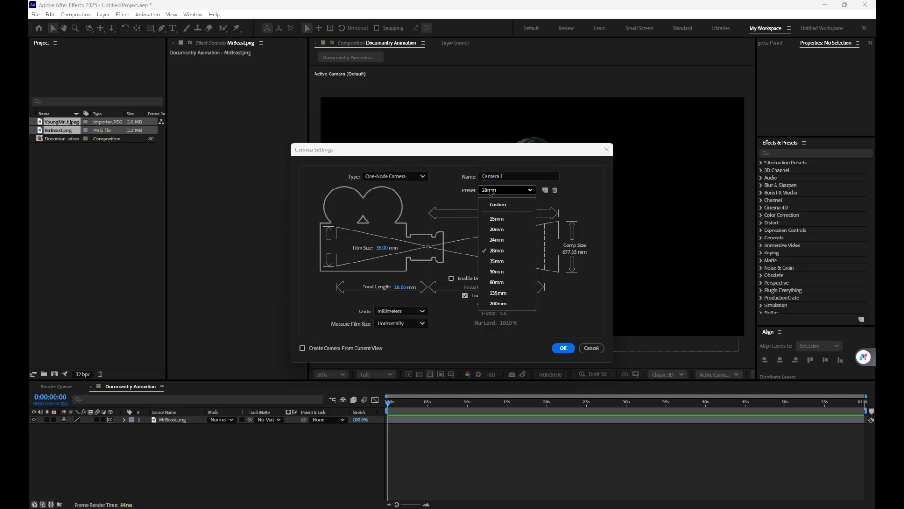
pyautogui.click(500, 250)
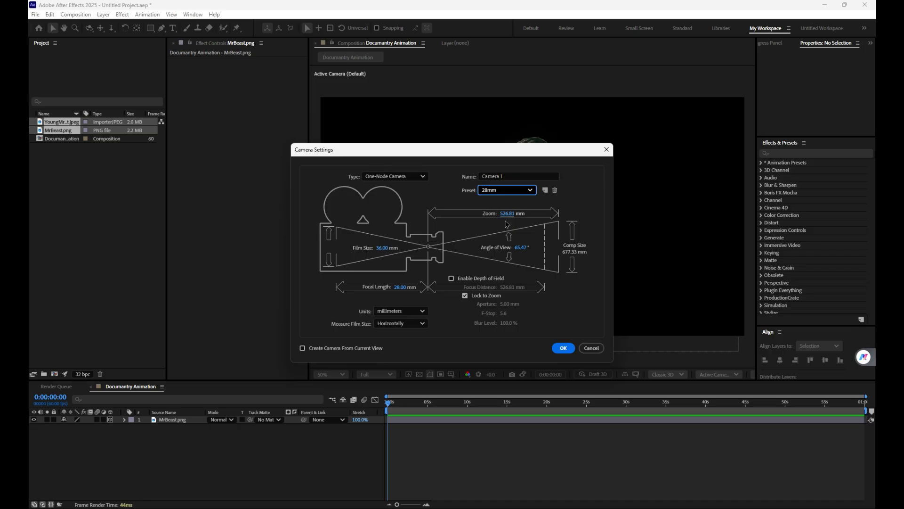
pyautogui.click(472, 297)
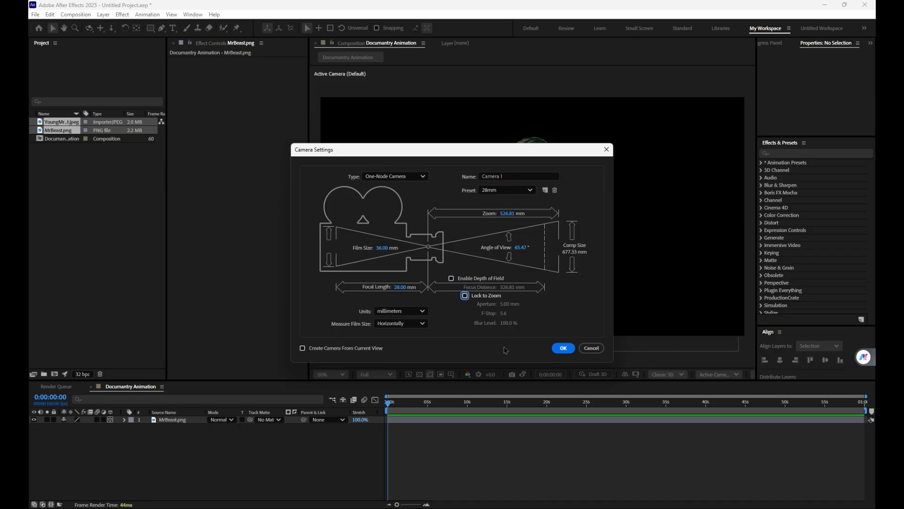
pyautogui.click(563, 349)
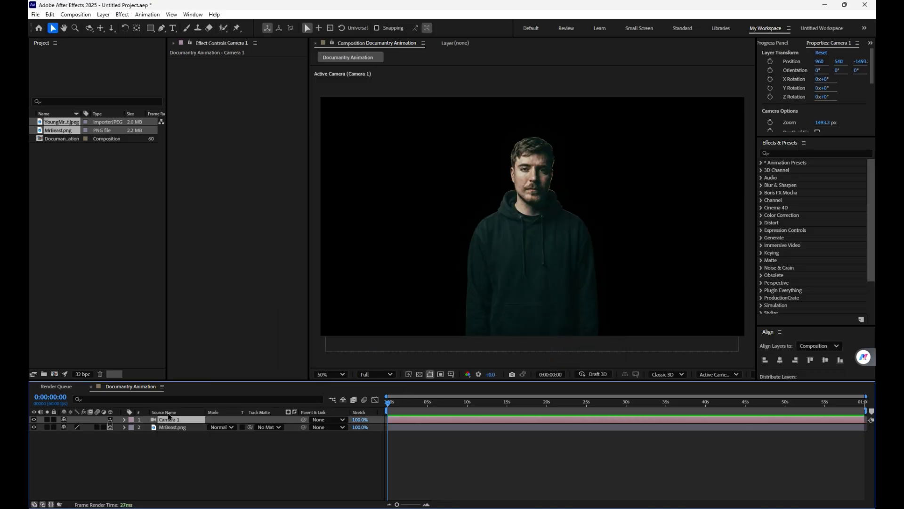
# Step: Add a null object and arrange the null and camera layers below the MrBeast.png layer
pyautogui.rightClick(177, 468)
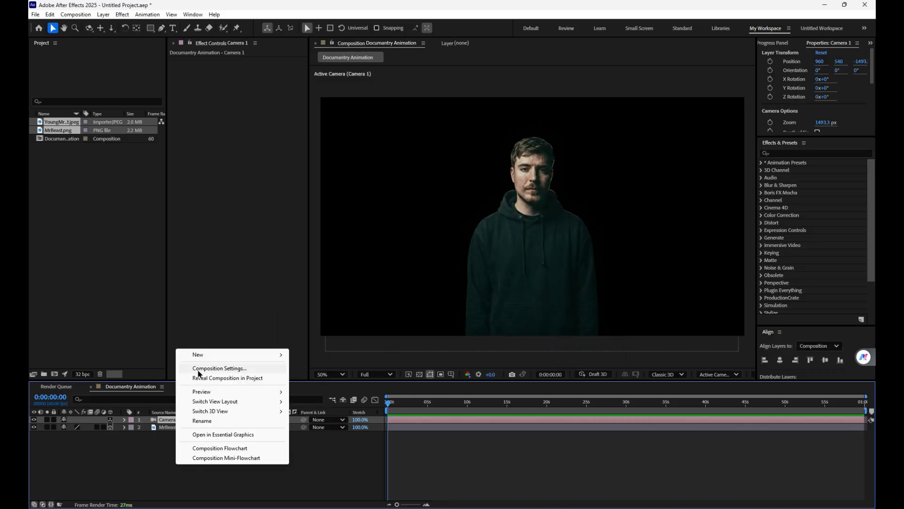
pyautogui.moveTo(202, 354)
pyautogui.click(325, 407)
pyautogui.keyDown('ctrl'); pyautogui.click(164, 428); pyautogui.keyUp('ctrl')
pyautogui.moveTo(172, 425); pyautogui.dragTo(188, 453)
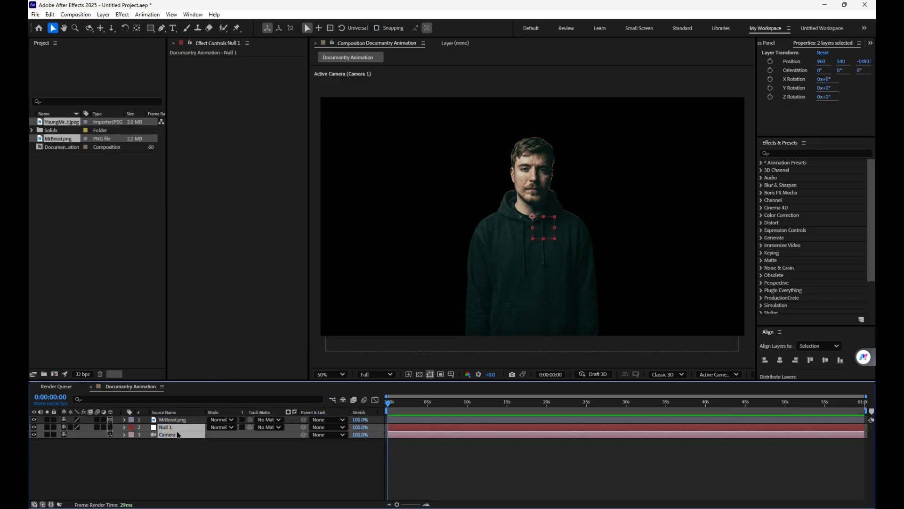
pyautogui.click(178, 454)
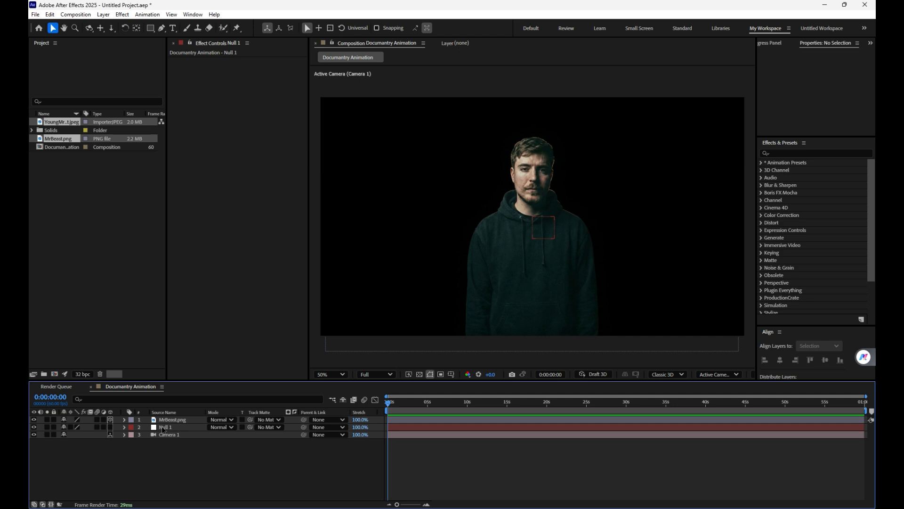
# Step: Parent Camera 1 to Null 1 and make the null a 3D layer
pyautogui.click(177, 435)
pyautogui.moveTo(304, 435); pyautogui.dragTo(162, 427)
pyautogui.click(110, 428)
# Step: Test the camera rig by moving Null 1 to about 812, 406, and undo the move
pyautogui.click(164, 426)
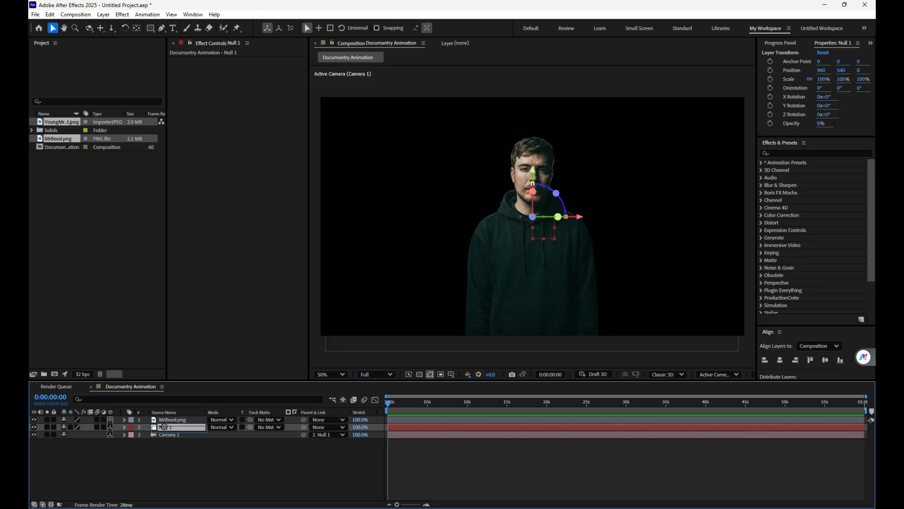
pyautogui.moveTo(545, 228); pyautogui.dragTo(514, 202)
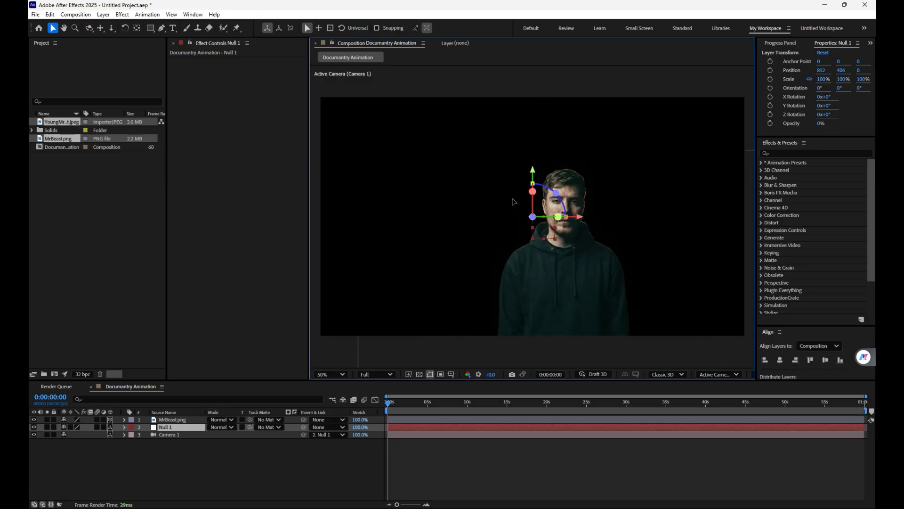
pyautogui.hotkey('ctrl', 'z')
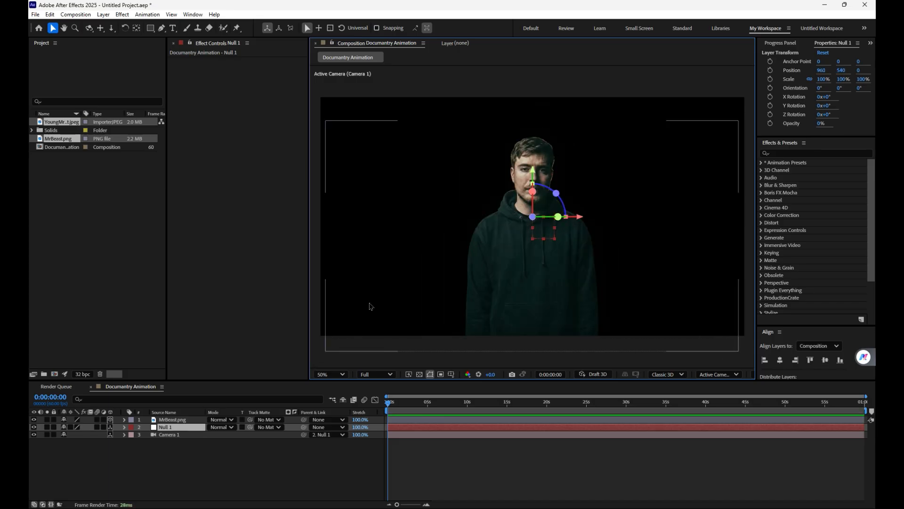
pyautogui.click(296, 477)
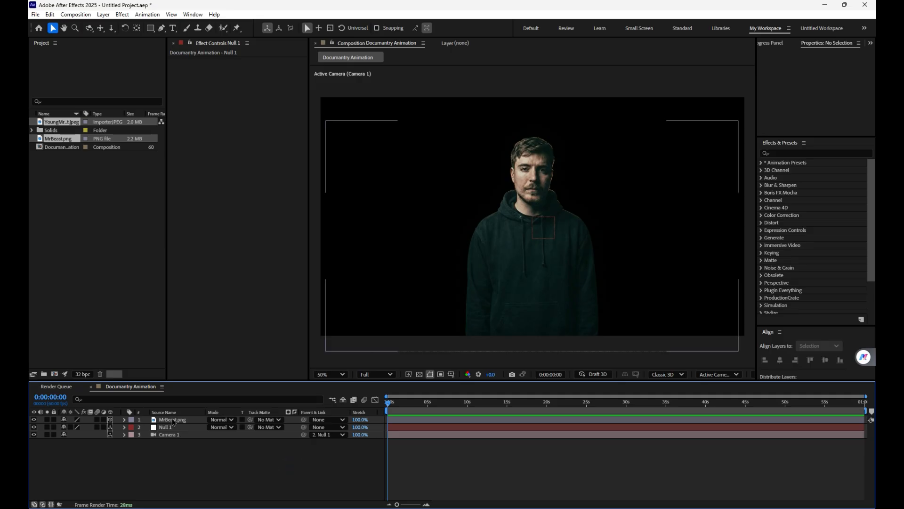
# Step: Add a text layer over the figure with "Net Worth" on the first line and "1000,000,000" on the second
pyautogui.click(115, 198)
pyautogui.hotkey('ctrl', 't')
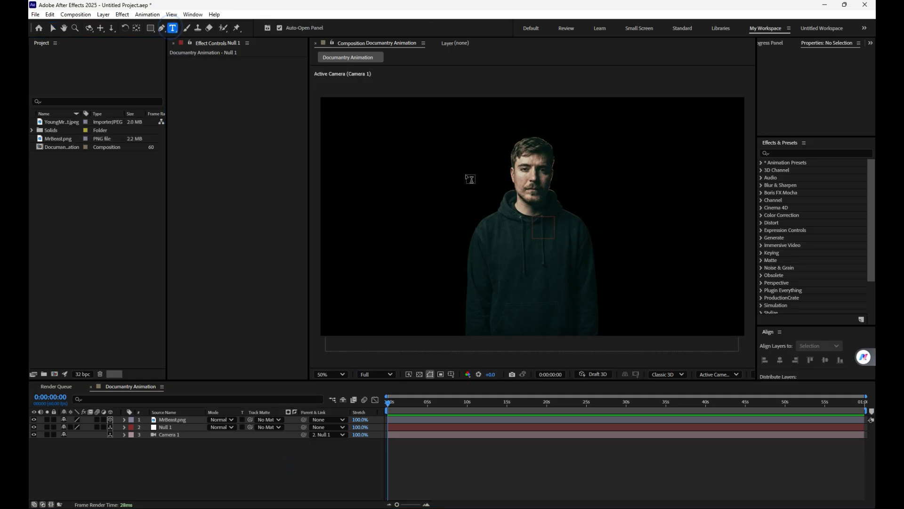
pyautogui.click(469, 154)
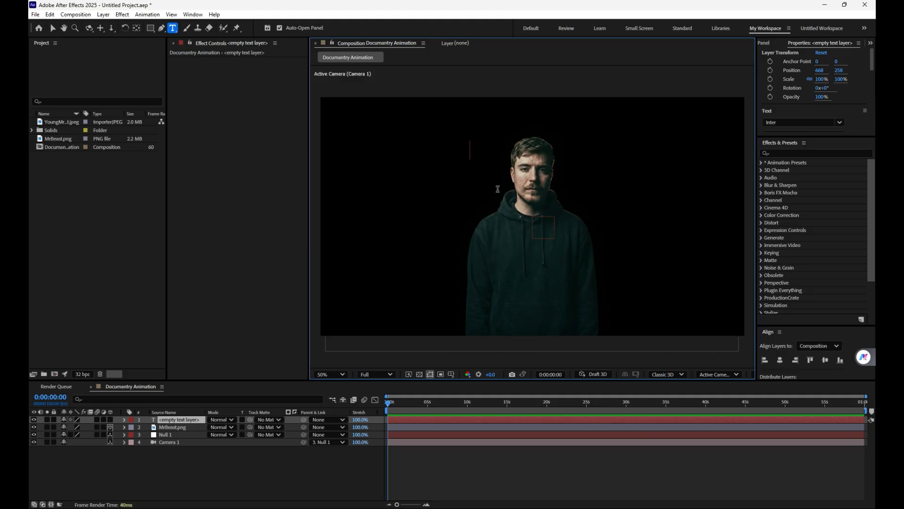
pyautogui.write('Net Worth')
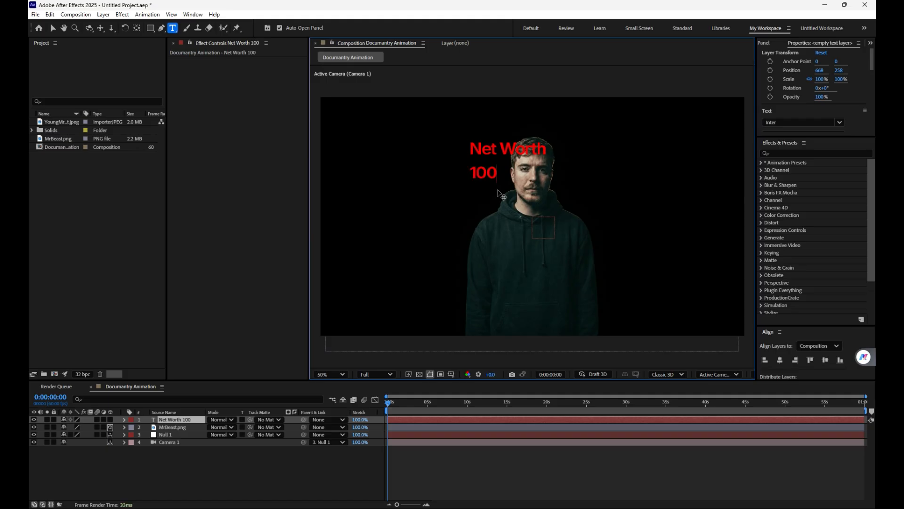
pyautogui.write('0,000,00')
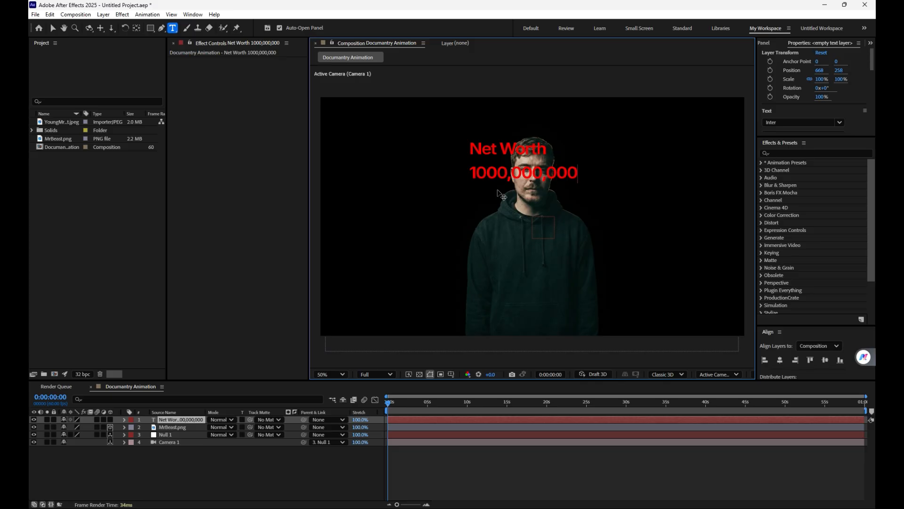
pyautogui.click(53, 29)
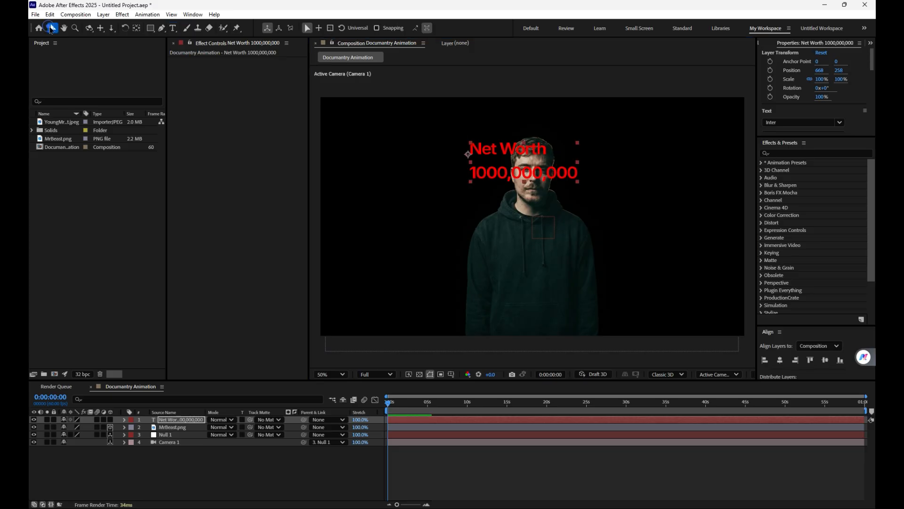
# Step: Scale the text layer to 191% and set its line spacing to 64 px
pyautogui.press('s')
pyautogui.moveTo(89, 430); pyautogui.dragTo(101, 426)
pyautogui.scroll(-3, 825, 69)
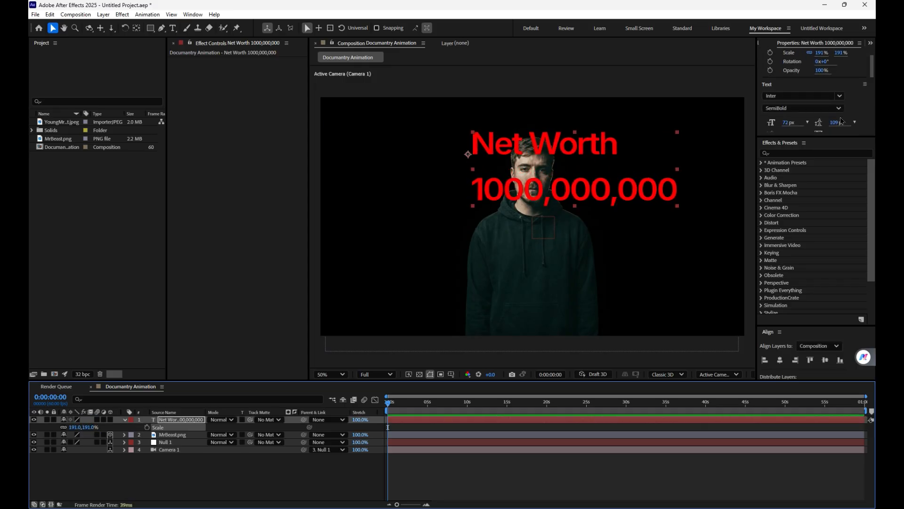
pyautogui.moveTo(832, 124); pyautogui.dragTo(800, 116)
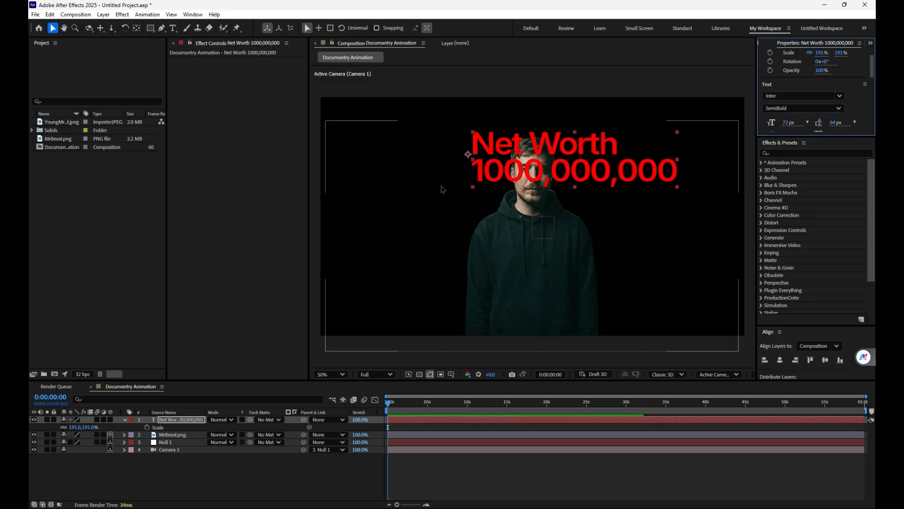
# Step: Set the "Net Worth" line to the Inter Light Italic font style
pyautogui.click(172, 27)
pyautogui.moveTo(472, 144); pyautogui.dragTo(624, 143)
pyautogui.click(801, 108)
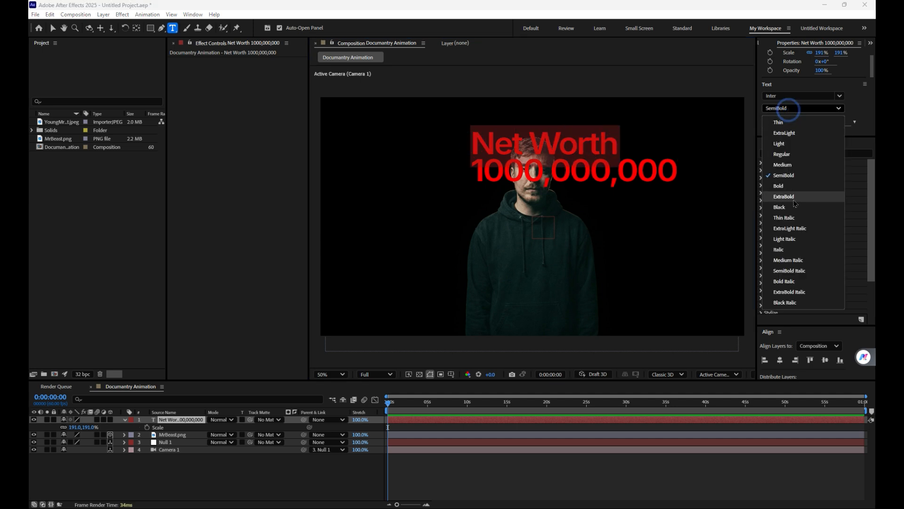
pyautogui.click(785, 250)
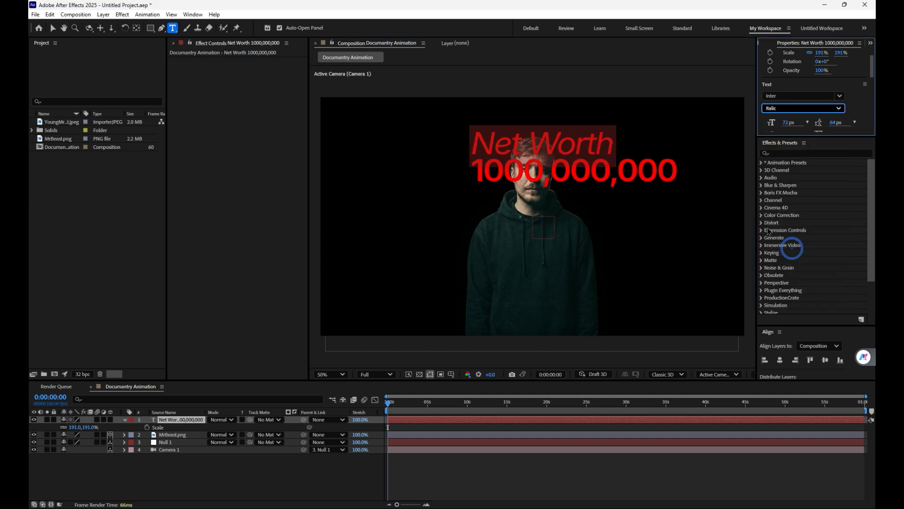
pyautogui.scroll(-2, 819, 108)
pyautogui.click(807, 109)
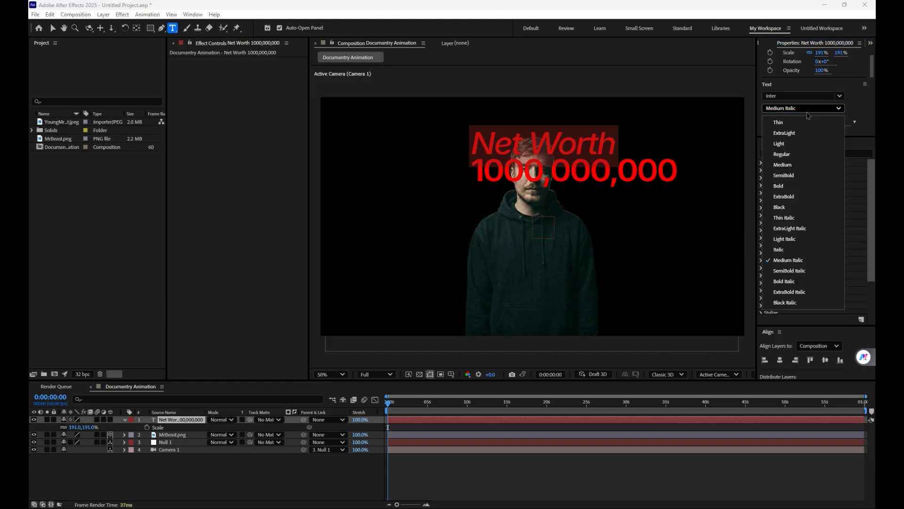
pyautogui.click(796, 249)
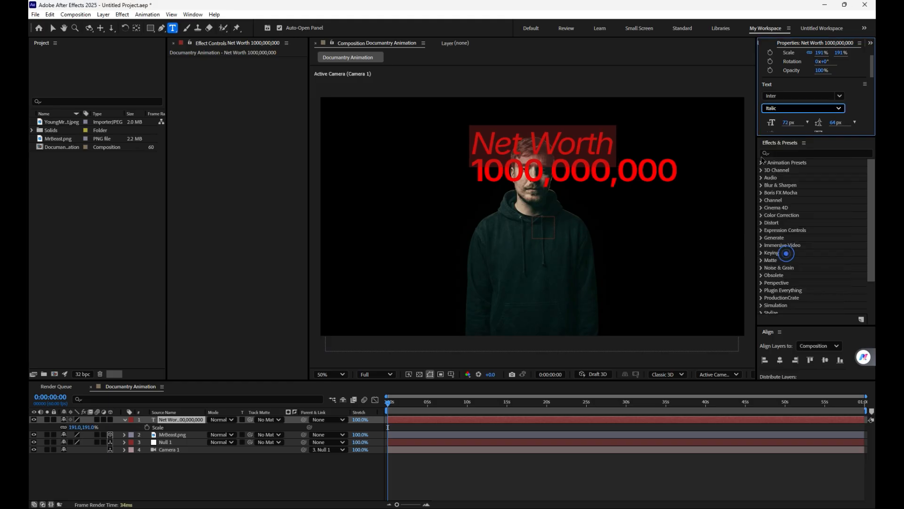
pyautogui.click(838, 111)
pyautogui.click(801, 245)
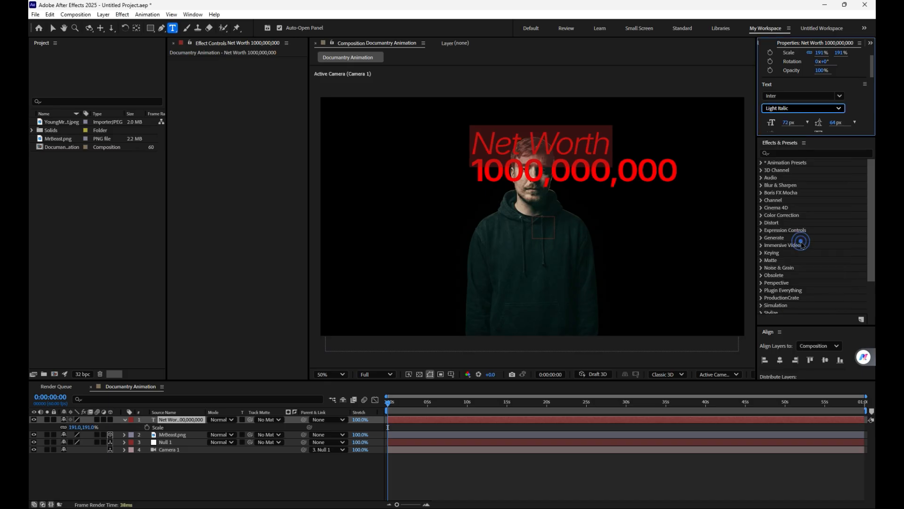
pyautogui.click(862, 106)
pyautogui.click(855, 105)
# Step: Reduce the font size of the "Net Worth" line so it is clearly smaller than the number line
pyautogui.scroll(-1, 828, 106)
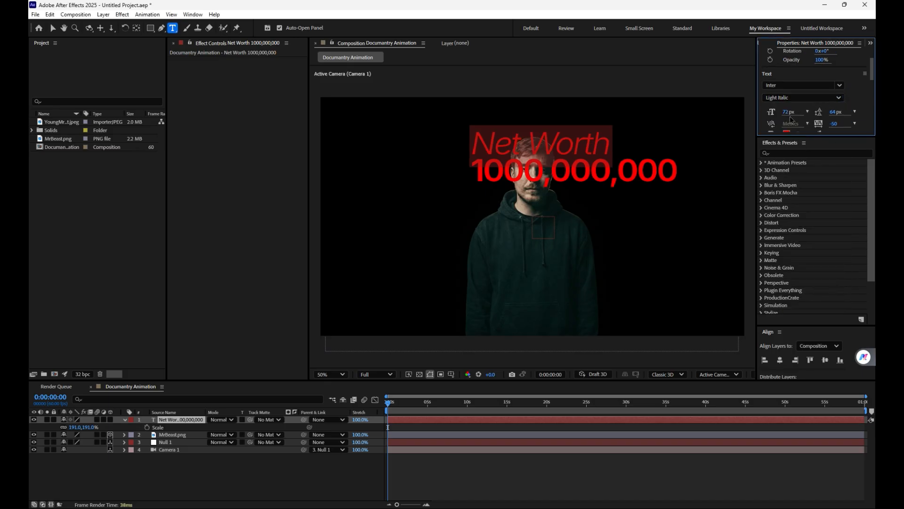
pyautogui.moveTo(782, 112); pyautogui.dragTo(775, 128)
pyautogui.click(564, 477)
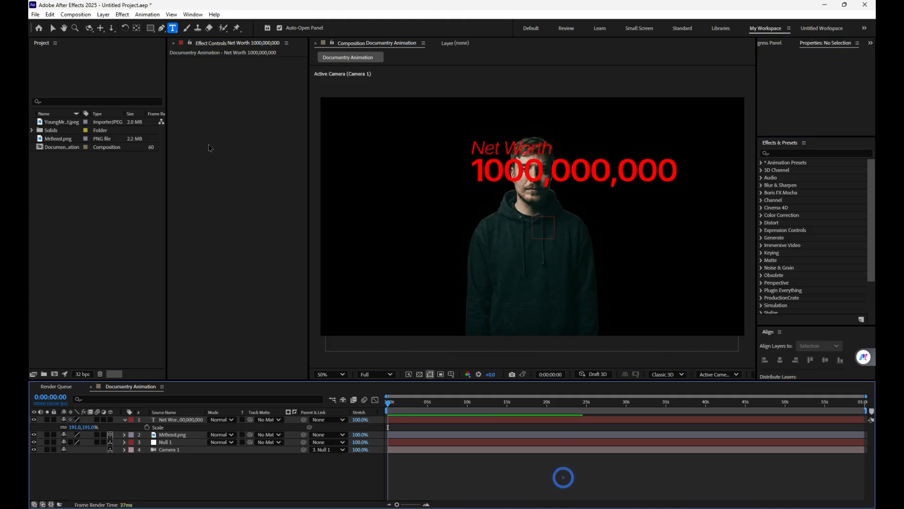
pyautogui.click(52, 27)
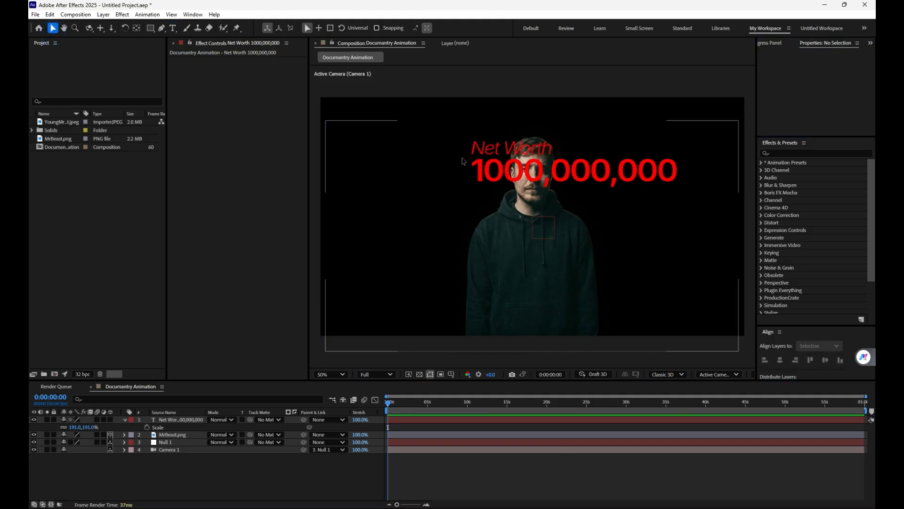
# Step: Shift the text to the left and place its layer directly below MrBeast.png so it sits behind the figure
pyautogui.moveTo(573, 176); pyautogui.dragTo(534, 179)
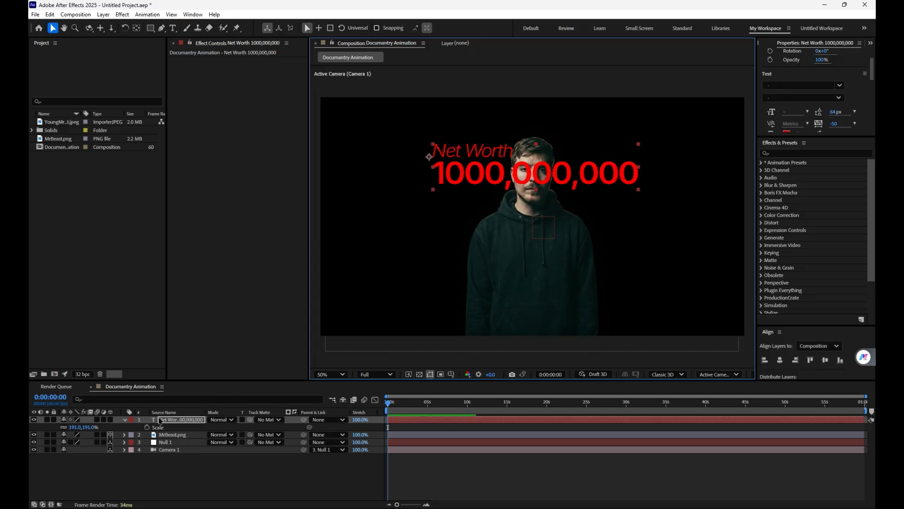
pyautogui.click(177, 421)
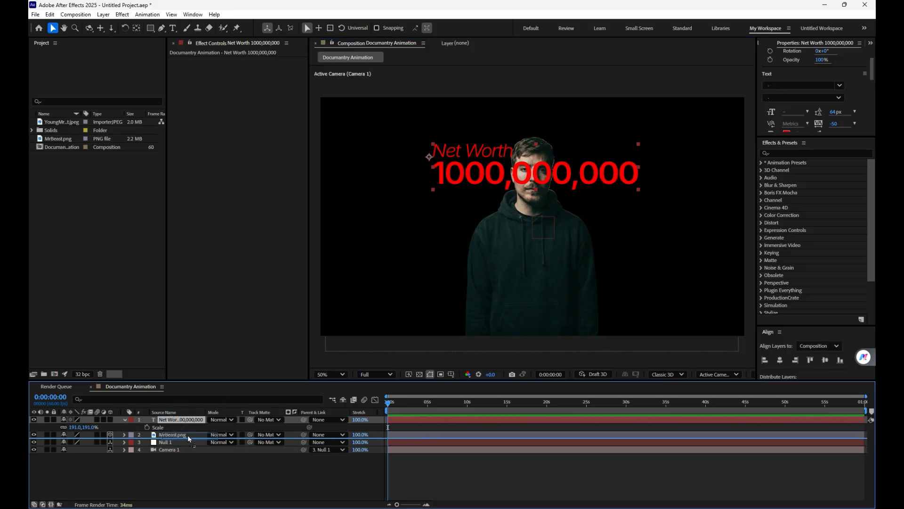
pyautogui.moveTo(191, 443); pyautogui.dragTo(179, 437)
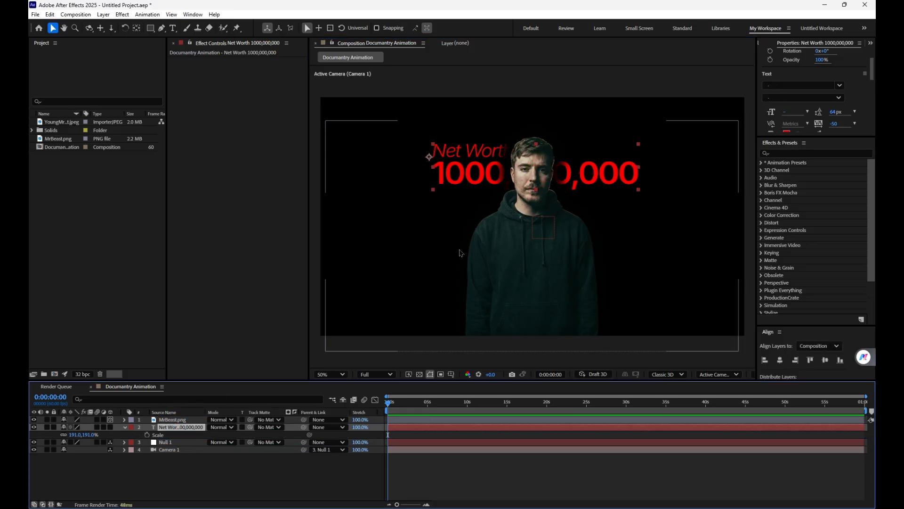
pyautogui.click(494, 283)
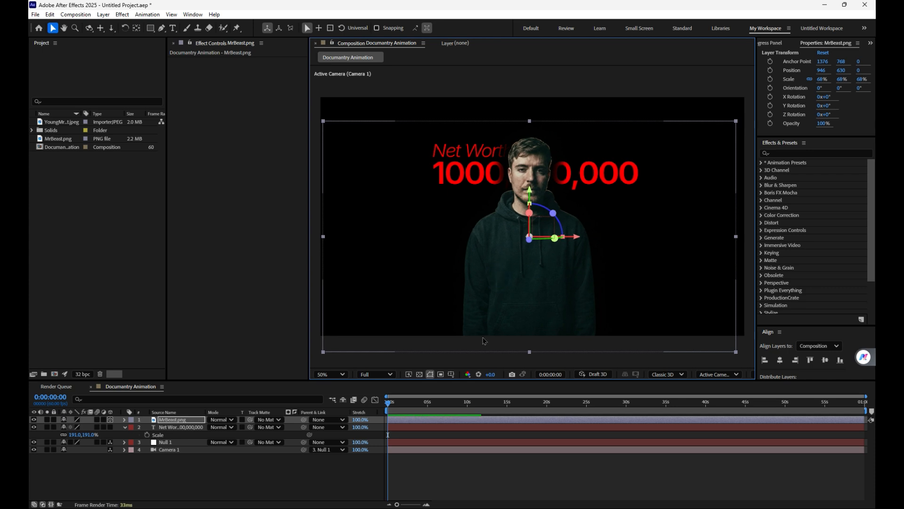
# Step: Enlarge the text layer to 236% scale and move it further left behind the figure
pyautogui.click(183, 427)
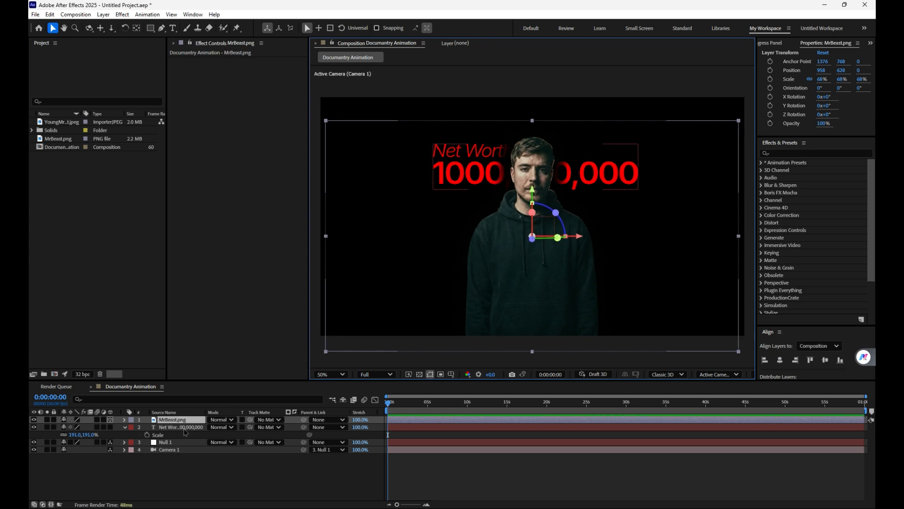
pyautogui.moveTo(96, 435); pyautogui.dragTo(110, 436)
pyautogui.moveTo(463, 181); pyautogui.dragTo(412, 182)
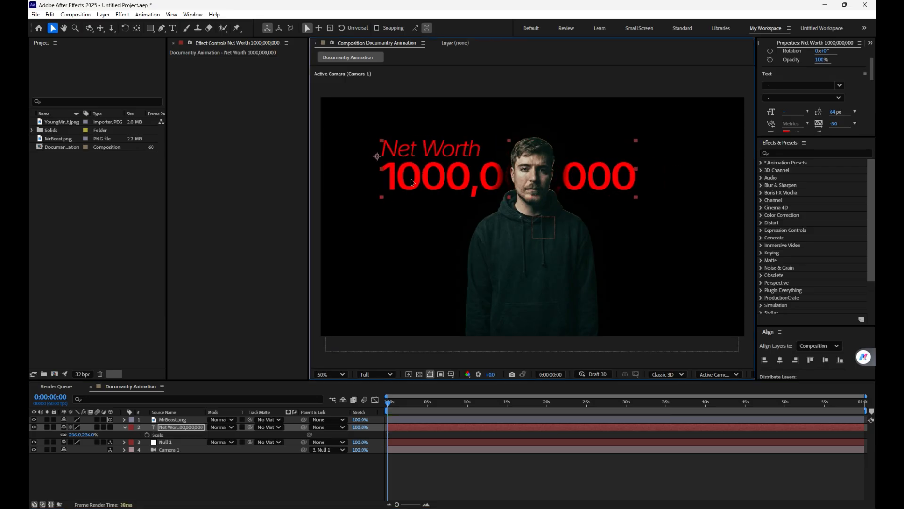
# Step: Make the text layer 3D and shift it slightly right behind the figure's head
pyautogui.click(110, 427)
pyautogui.moveTo(463, 171); pyautogui.dragTo(476, 171)
pyautogui.click(521, 458)
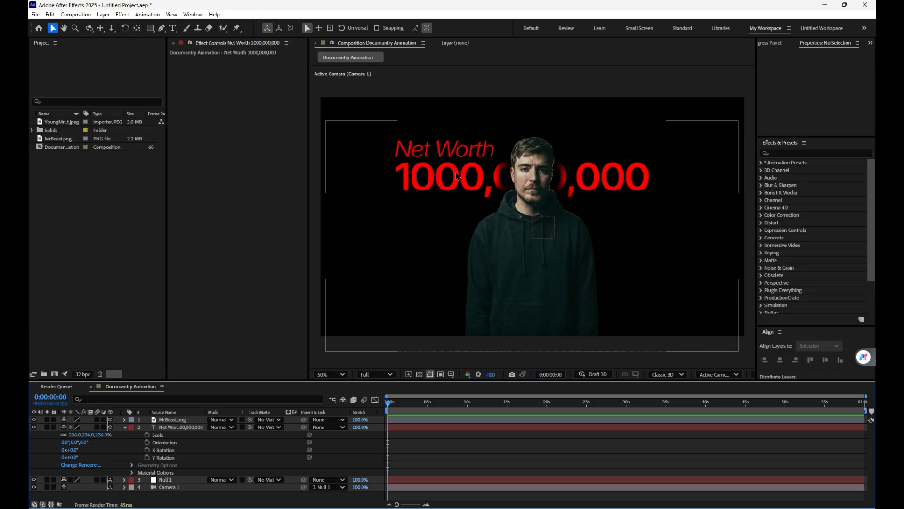
# Step: Change the fill colour of the whole text layer to a medium green, about 05BD1B
pyautogui.click(178, 427)
pyautogui.scroll(-2, 795, 113)
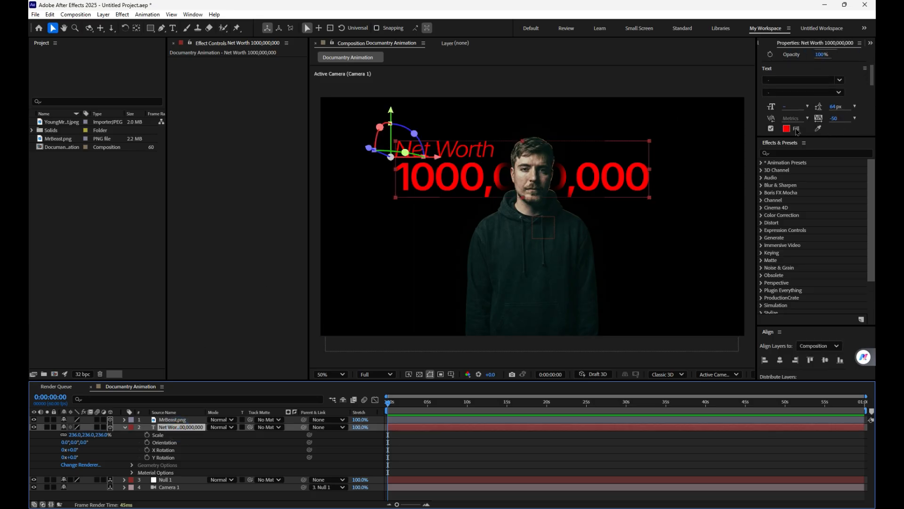
pyautogui.click(786, 128)
pyautogui.moveTo(473, 236); pyautogui.dragTo(484, 278)
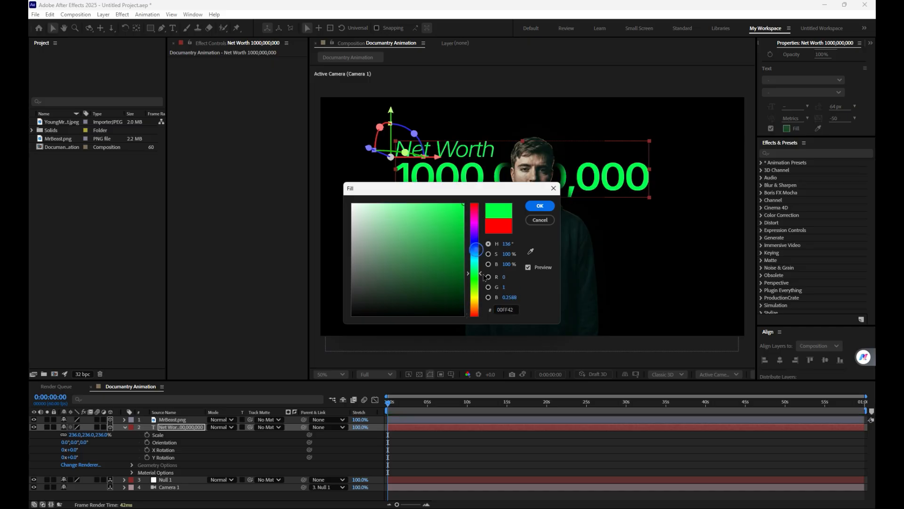
pyautogui.click(460, 214)
pyautogui.moveTo(460, 223); pyautogui.dragTo(461, 237)
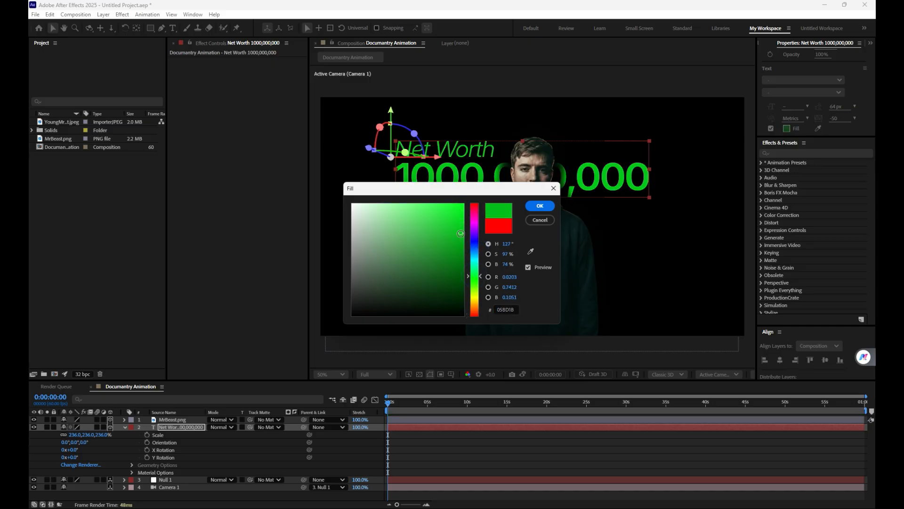
pyautogui.click(540, 205)
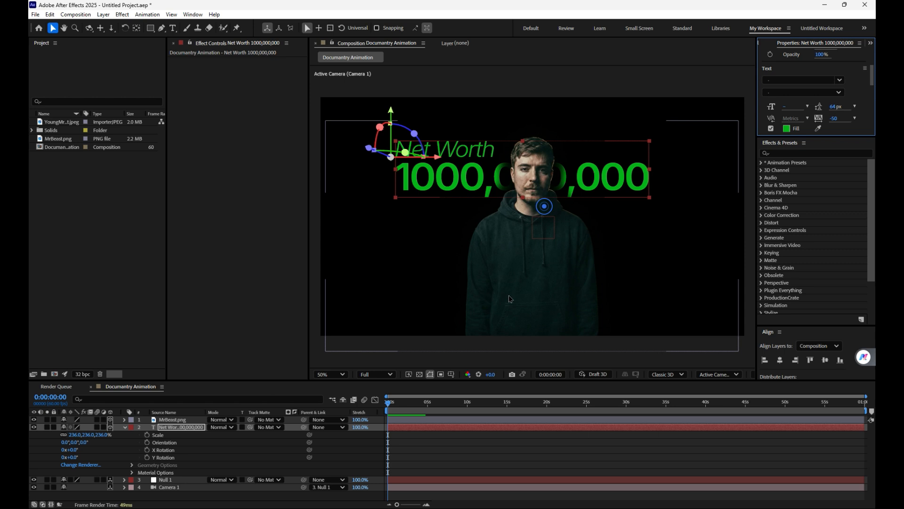
pyautogui.click(455, 466)
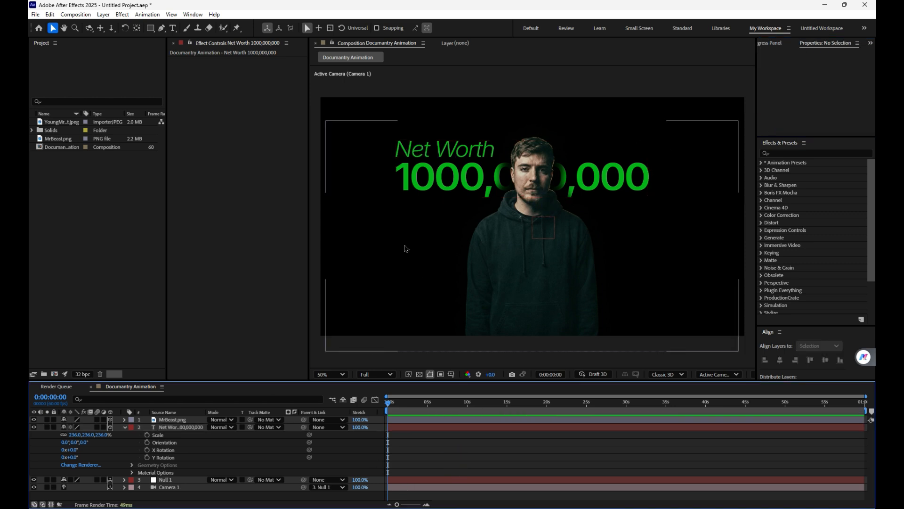
# Step: Collapse the open layer properties and set the "Net Worth" line's font size to 32 px
pyautogui.press('u')
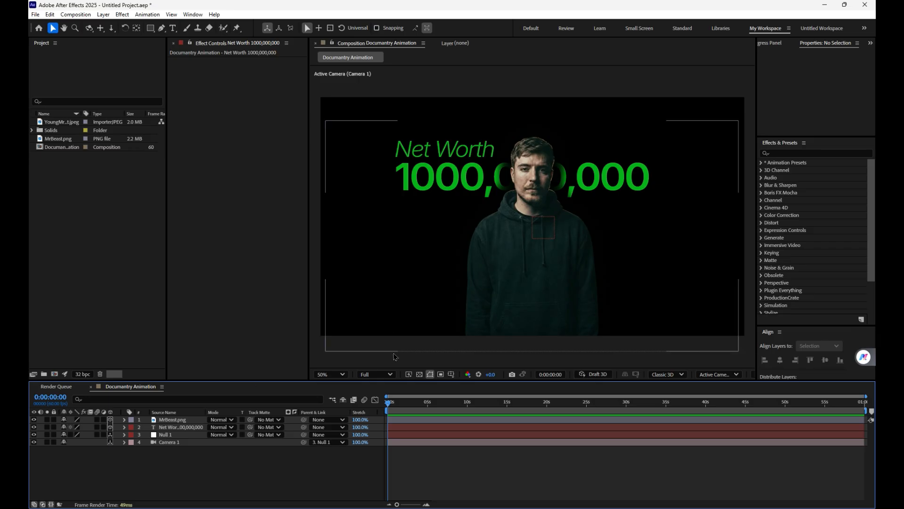
pyautogui.click(173, 29)
pyautogui.moveTo(494, 151); pyautogui.dragTo(393, 151)
pyautogui.moveTo(787, 108); pyautogui.dragTo(782, 108)
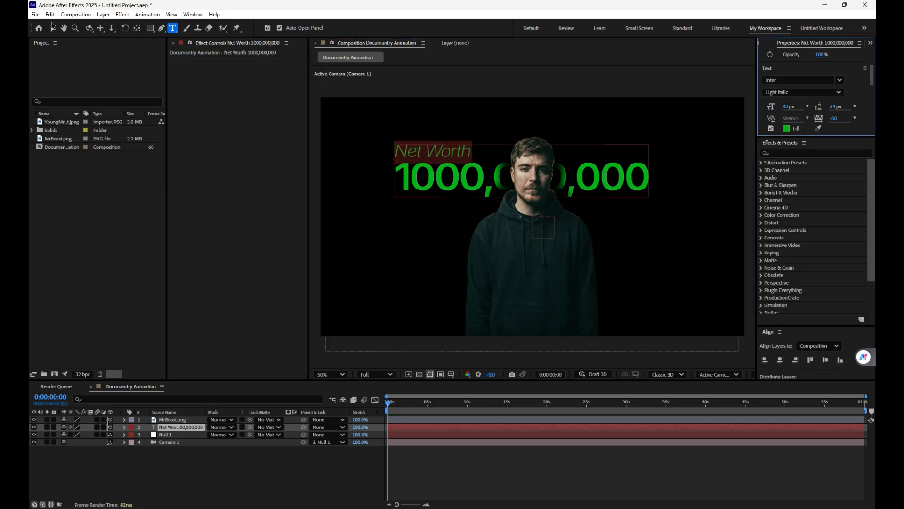
pyautogui.click(52, 27)
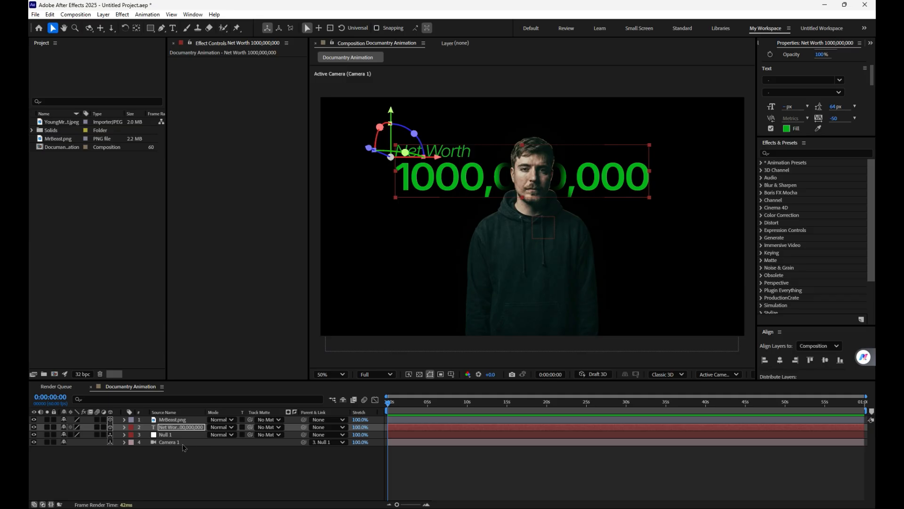
# Step: Add a position keyframe to Null 1 at 960, 540, 0 and move it to about 1 second
pyautogui.click(169, 434)
pyautogui.press('p')
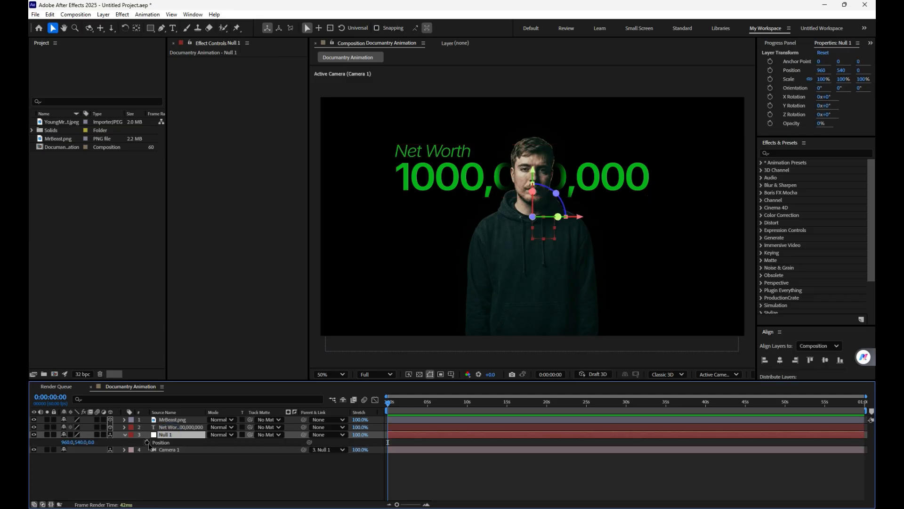
pyautogui.click(147, 441)
pyautogui.click(393, 447)
pyautogui.click(390, 442)
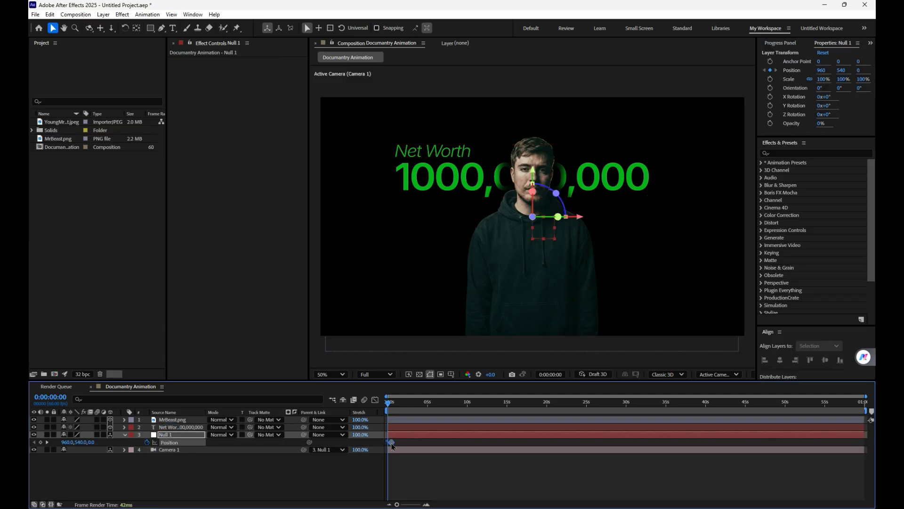
# Step: Undo a trial upward move of Null 1, set its Y position to 653 at 0:00, and preview the camera move
pyautogui.moveTo(532, 181); pyautogui.dragTo(530, 143)
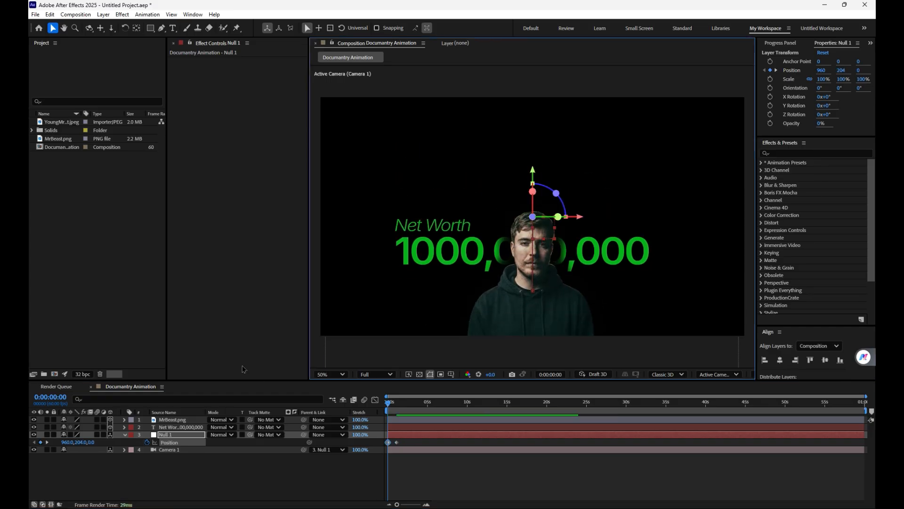
pyautogui.hotkey('ctrl', 'z')
pyautogui.moveTo(76, 446); pyautogui.dragTo(142, 422)
pyautogui.press('space')
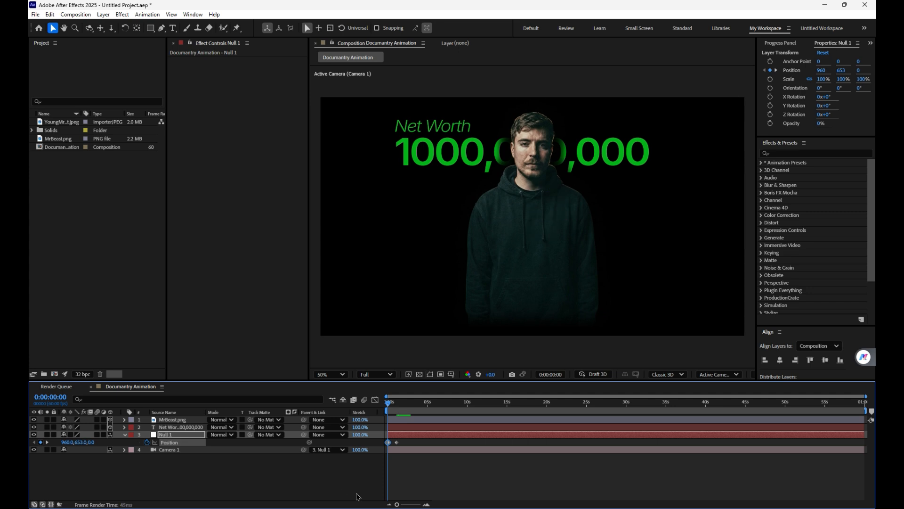
# Step: Ease both Null 1 position keyframes and reshape their speed graph into a sharp early peak with a long, gradual slowdown
pyautogui.click(406, 444)
pyautogui.moveTo(406, 444); pyautogui.dragTo(384, 436)
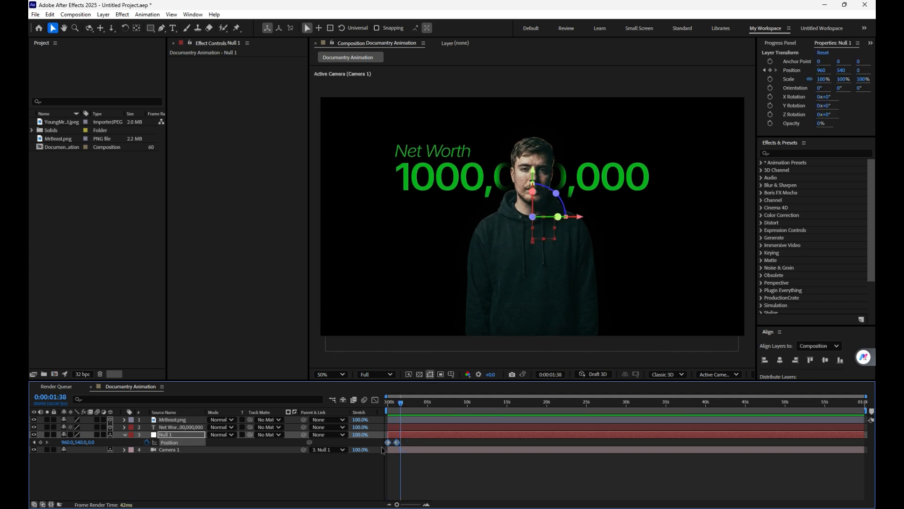
pyautogui.click(375, 399)
pyautogui.moveTo(480, 450); pyautogui.dragTo(384, 486)
pyautogui.click(609, 497)
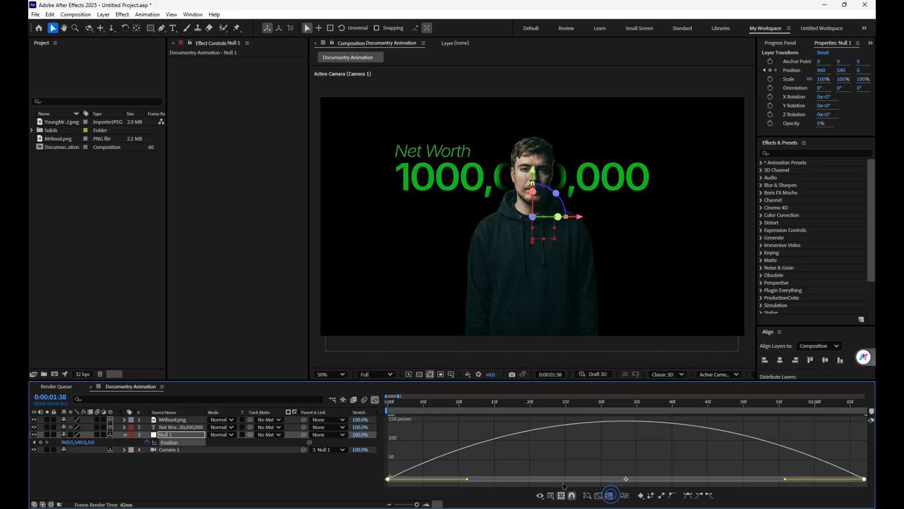
pyautogui.moveTo(468, 479); pyautogui.dragTo(514, 479)
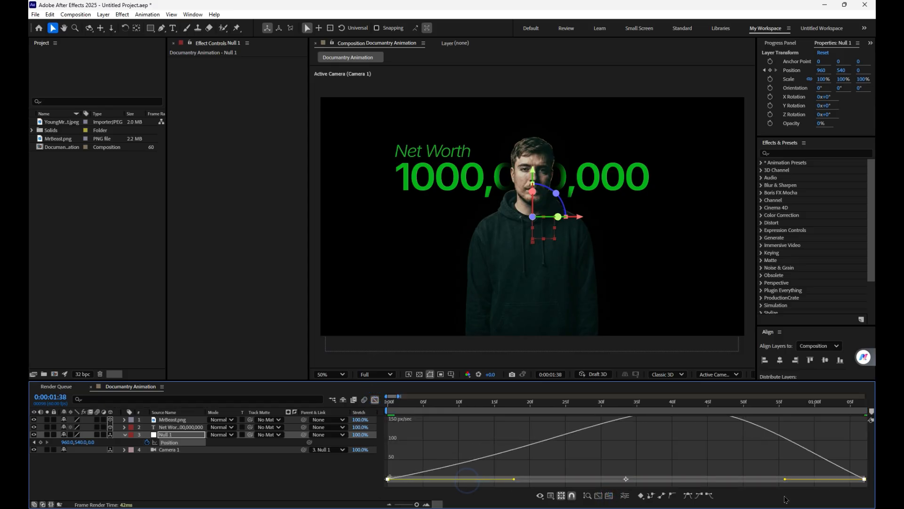
pyautogui.moveTo(785, 479); pyautogui.dragTo(652, 479)
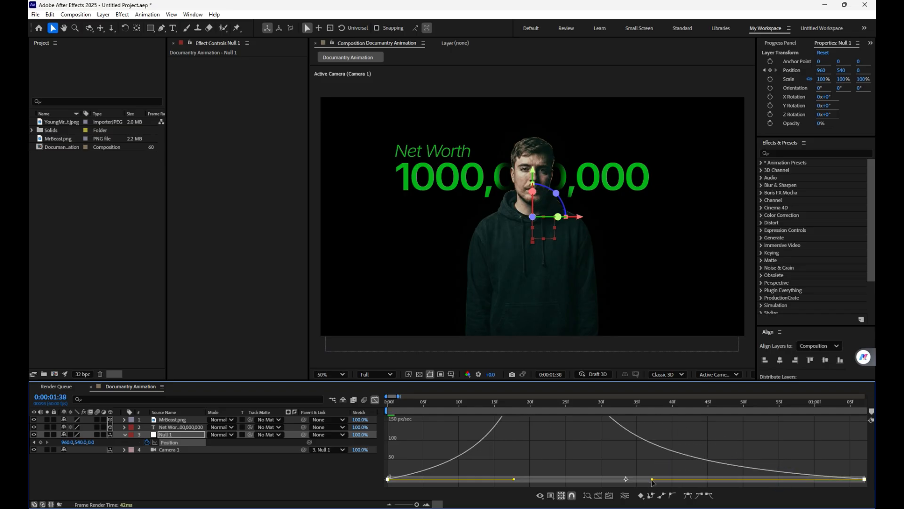
# Step: Preview the eased camera move from the start, close the graph editor and clear the selection
pyautogui.moveTo(483, 406); pyautogui.dragTo(387, 405)
pyautogui.press('space')
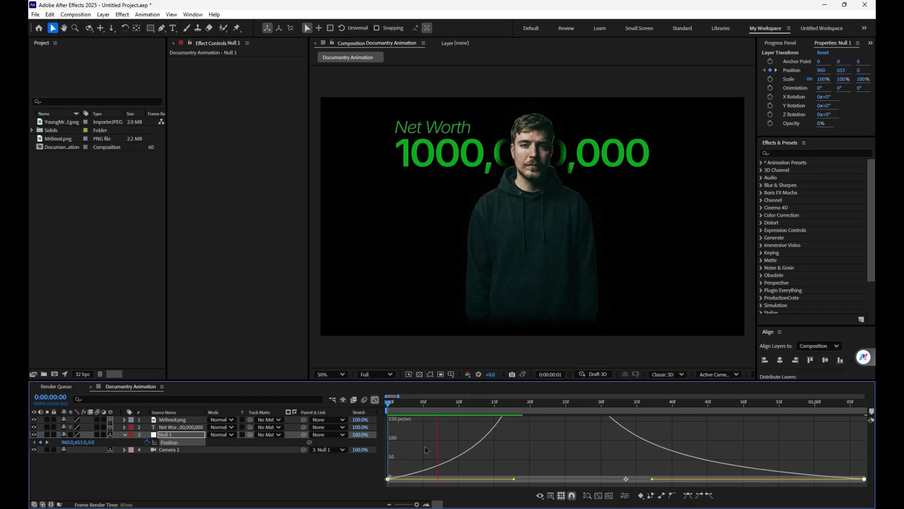
pyautogui.press('space')
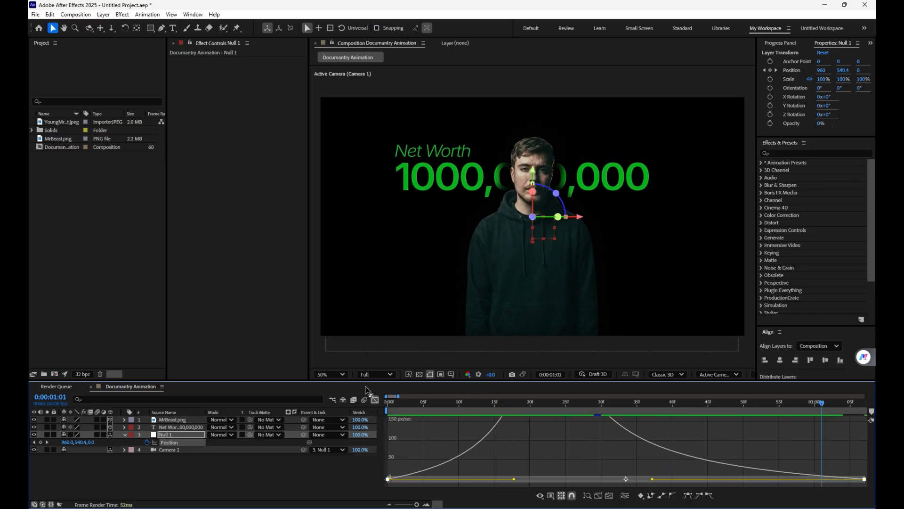
pyautogui.click(464, 404)
pyautogui.press('space')
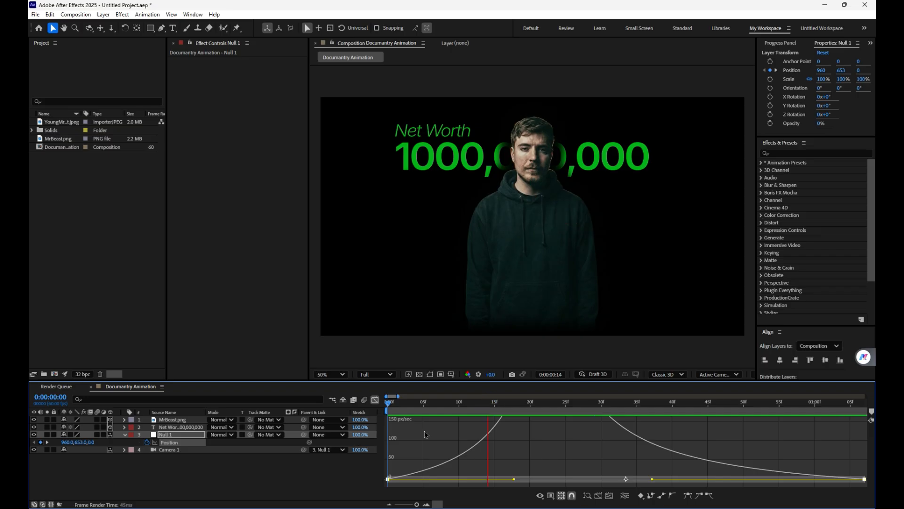
pyautogui.press('space')
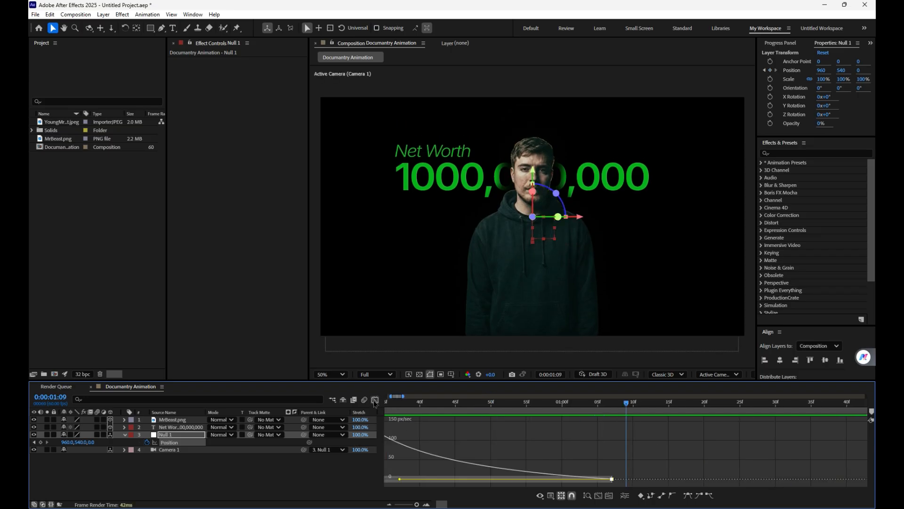
pyautogui.click(375, 400)
pyautogui.click(160, 465)
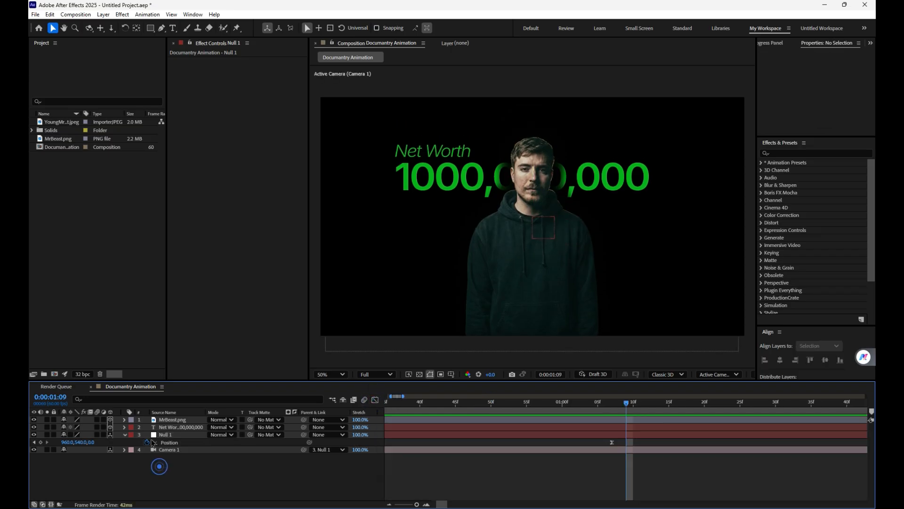
# Step: Add a text animator with Position and Opacity properties to the net-worth text layer
pyautogui.click(165, 426)
pyautogui.click(125, 427)
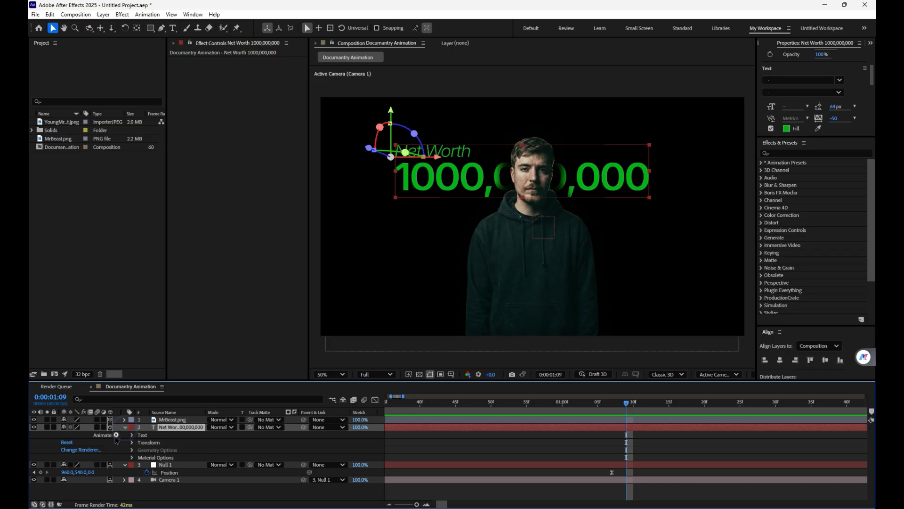
pyautogui.click(116, 435)
pyautogui.click(144, 274)
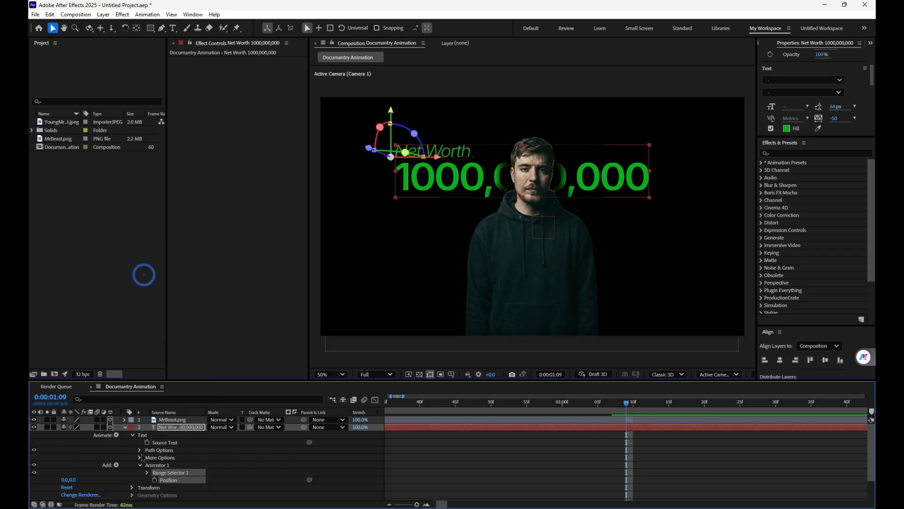
pyautogui.click(116, 465)
pyautogui.moveTo(141, 466)
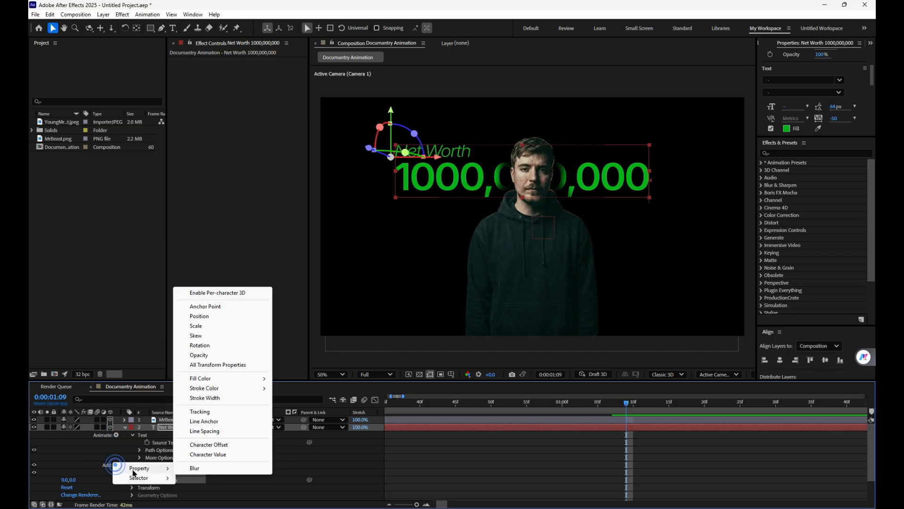
pyautogui.click(200, 355)
# Step: Set the text animator's X position to -100 and its opacity to 0%
pyautogui.moveTo(69, 481); pyautogui.dragTo(76, 479)
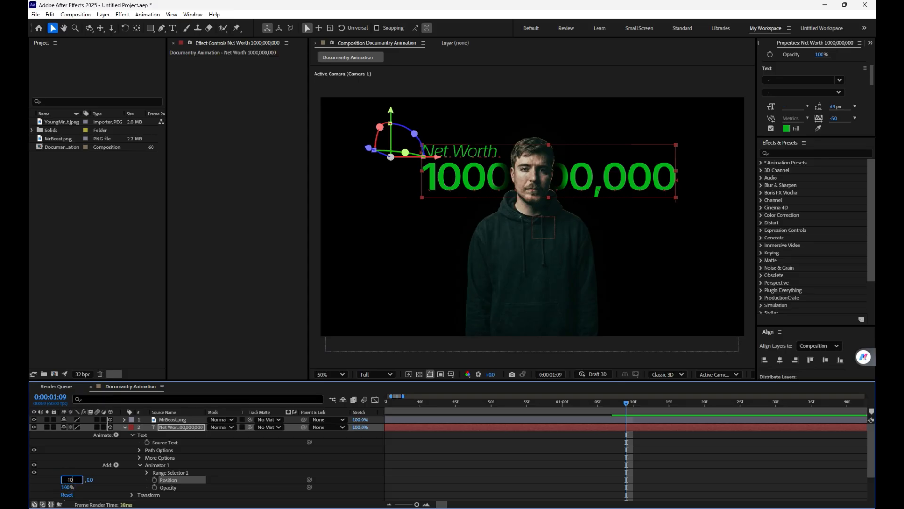
pyautogui.click(518, 462)
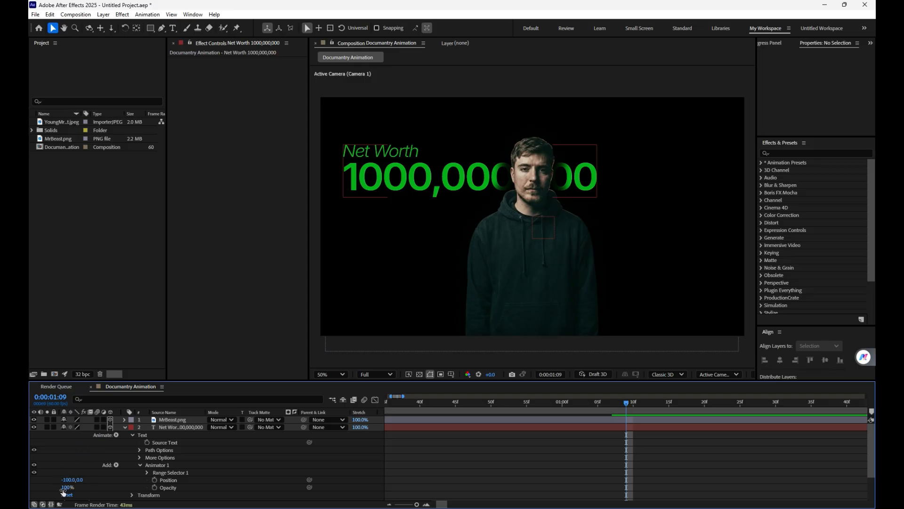
pyautogui.click(508, 454)
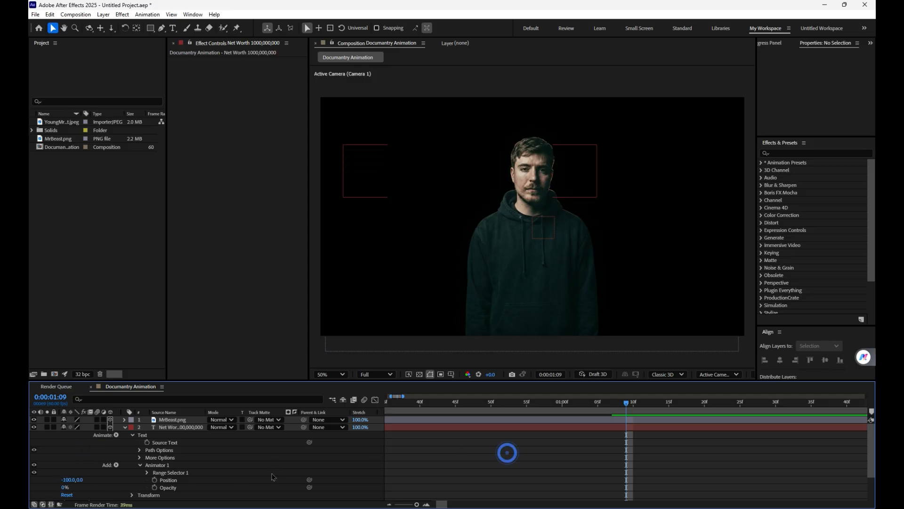
# Step: Keyframe Range Selector 1's Offset at 0% at 0:00:01:09 and 100% at 0:00:01:10, and preview the text reveal
pyautogui.click(147, 472)
pyautogui.click(182, 489)
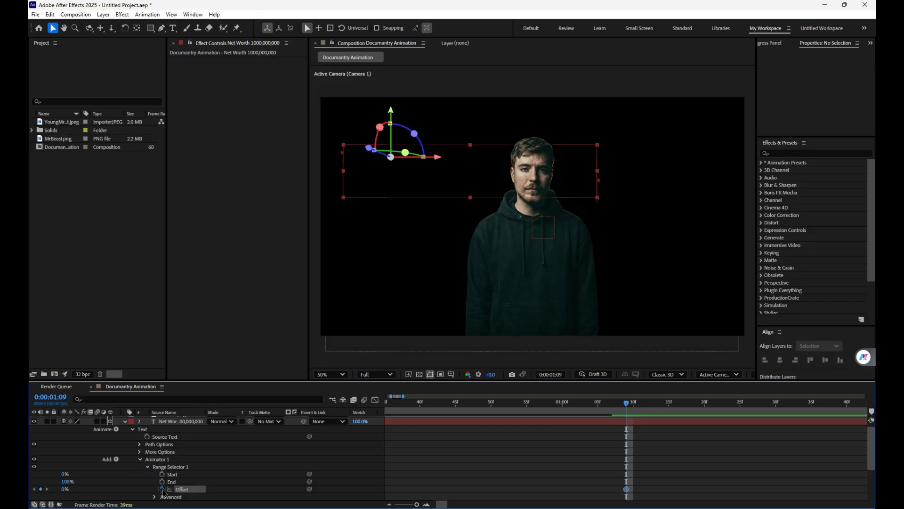
pyautogui.click(162, 489)
pyautogui.press('pagedown')
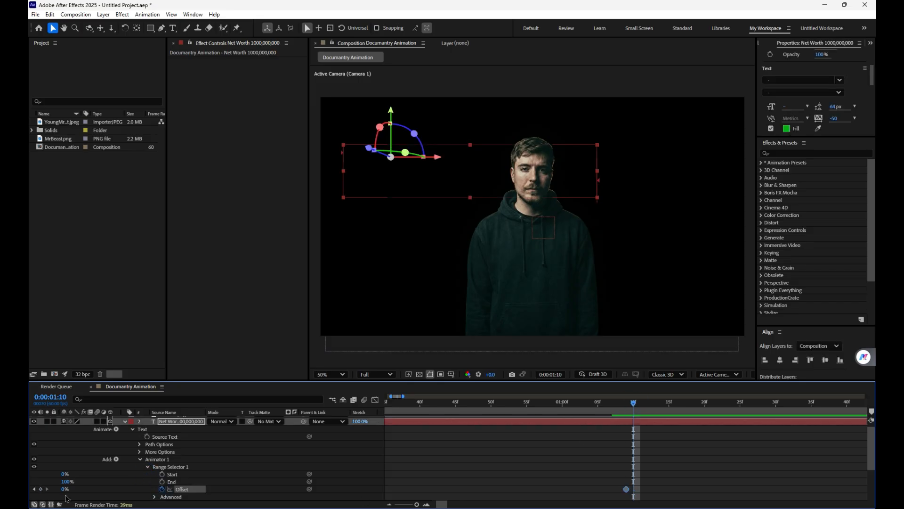
pyautogui.moveTo(63, 490); pyautogui.dragTo(110, 489)
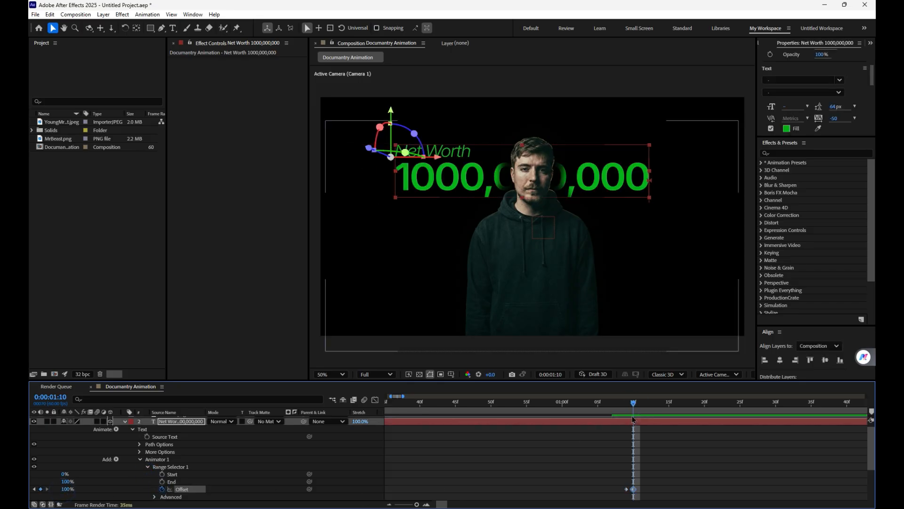
pyautogui.moveTo(633, 408); pyautogui.dragTo(629, 406)
pyautogui.press('space')
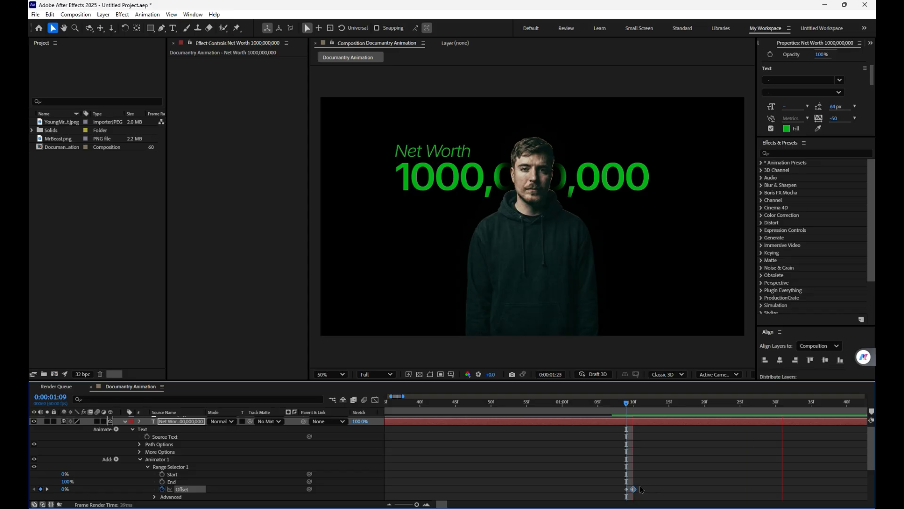
pyautogui.press('space')
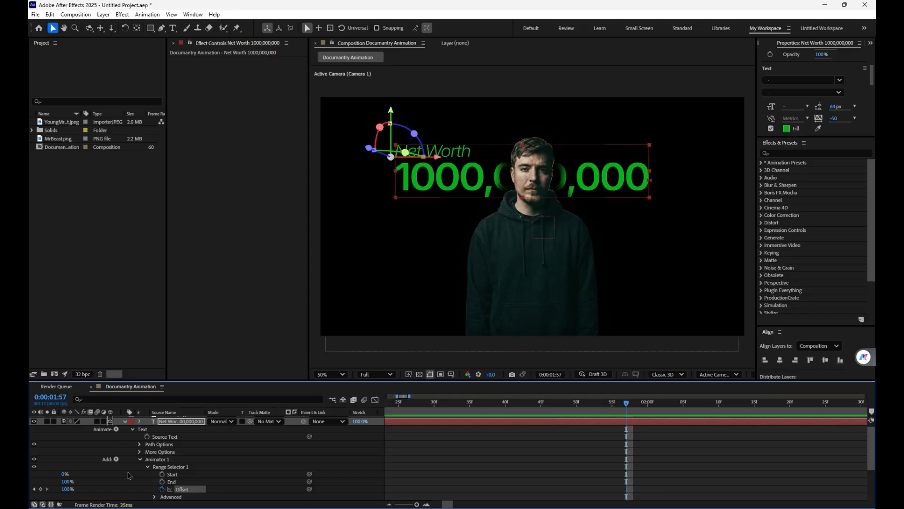
# Step: Change the range selector's advanced Based On option from Characters to Words
pyautogui.click(155, 497)
pyautogui.scroll(-3, 142, 471)
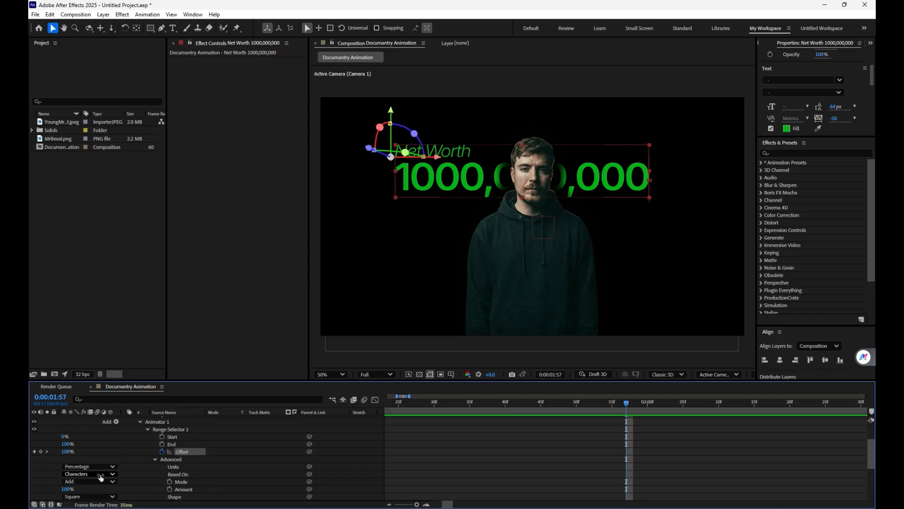
pyautogui.click(100, 474)
pyautogui.click(101, 454)
# Step: Move the 100% Offset keyframe to about 2 seconds and return the current time to about 1 second
pyautogui.moveTo(416, 504); pyautogui.dragTo(407, 504)
pyautogui.moveTo(403, 451); pyautogui.dragTo(413, 451)
pyautogui.moveTo(411, 401); pyautogui.dragTo(406, 410)
# Step: Ease both Offset keyframes and reshape their speed graph, lengthening the outgoing handle and setting the incoming influence to 100%
pyautogui.moveTo(449, 440); pyautogui.dragTo(392, 467)
pyautogui.click(379, 402)
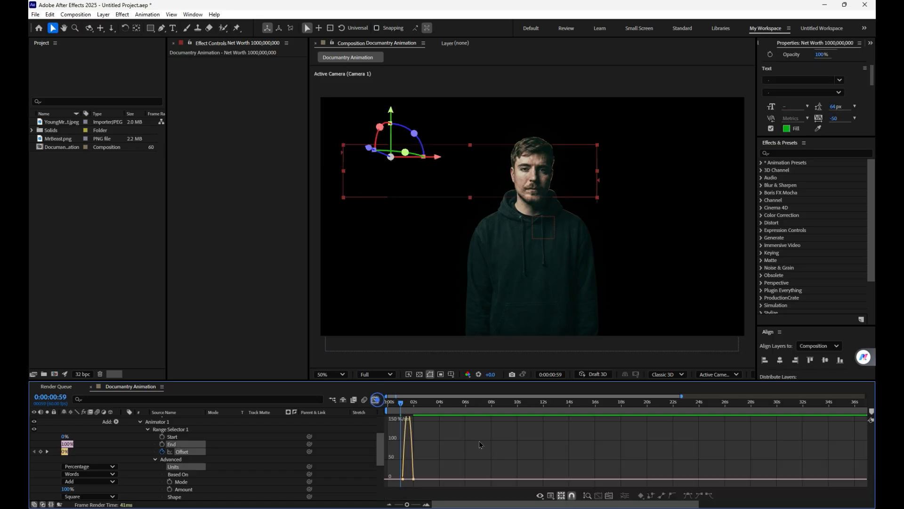
pyautogui.click(609, 496)
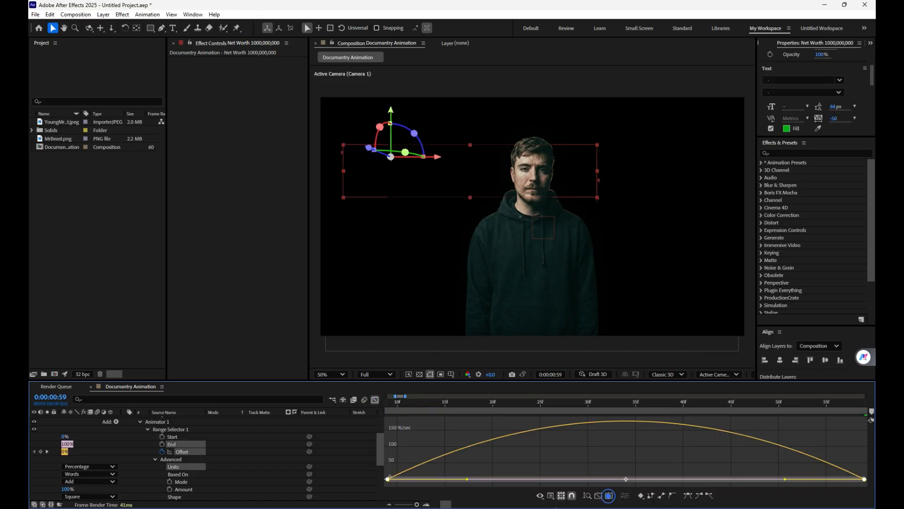
pyautogui.moveTo(467, 479); pyautogui.dragTo(526, 479)
pyautogui.moveTo(787, 480); pyautogui.dragTo(601, 479)
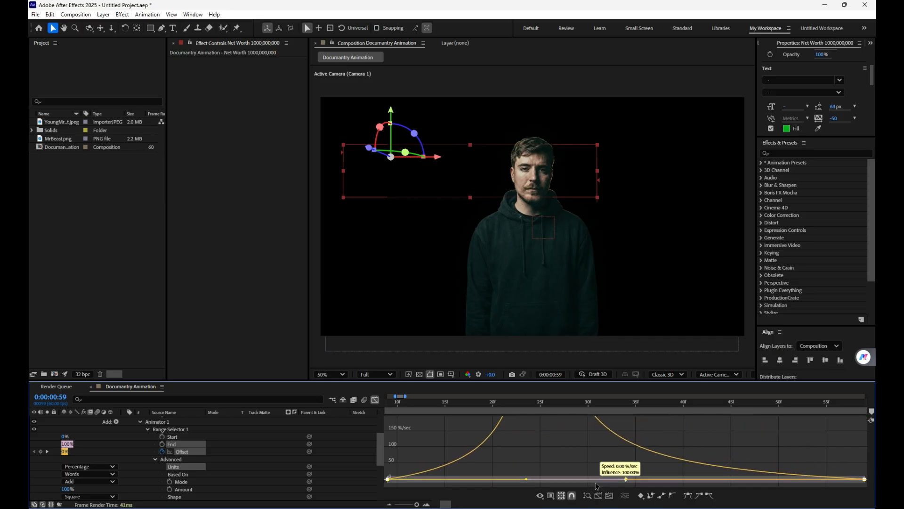
# Step: Preview the eased word-by-word text reveal from 0:00:01:09 and close the graph editor
pyautogui.click(483, 406)
pyautogui.click(387, 404)
pyautogui.press('space')
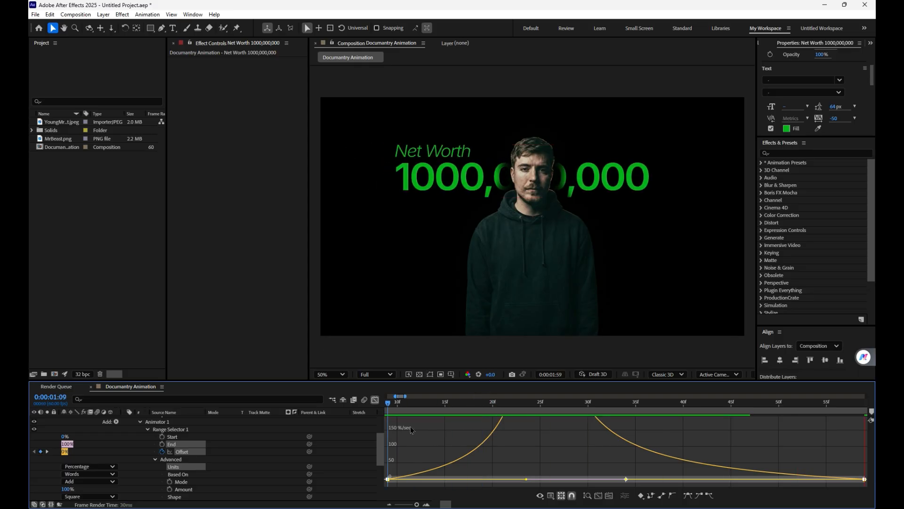
pyautogui.press('space')
pyautogui.hotkey('shift', 'F3')
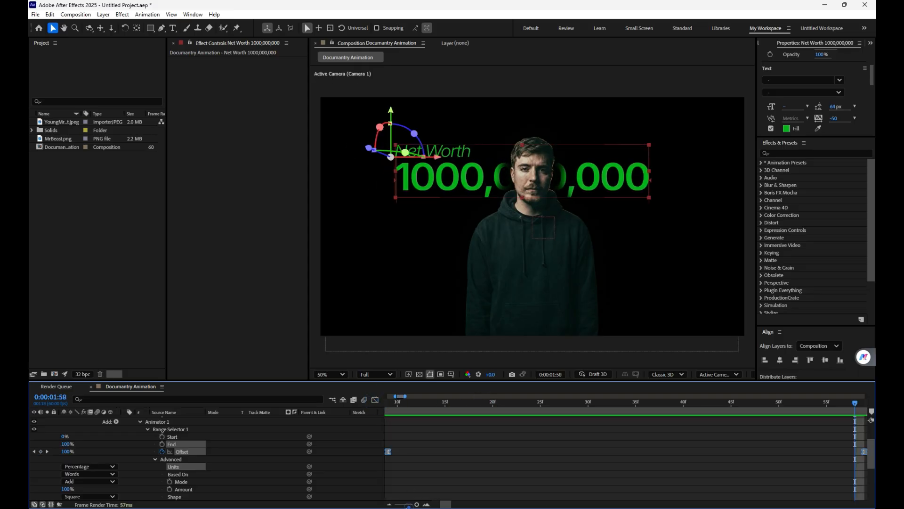
# Step: Shift both Offset keyframes to start at 0:00 and stretch the 100% keyframe out to about 1.8 seconds
pyautogui.click(408, 506)
pyautogui.moveTo(411, 453); pyautogui.dragTo(390, 452)
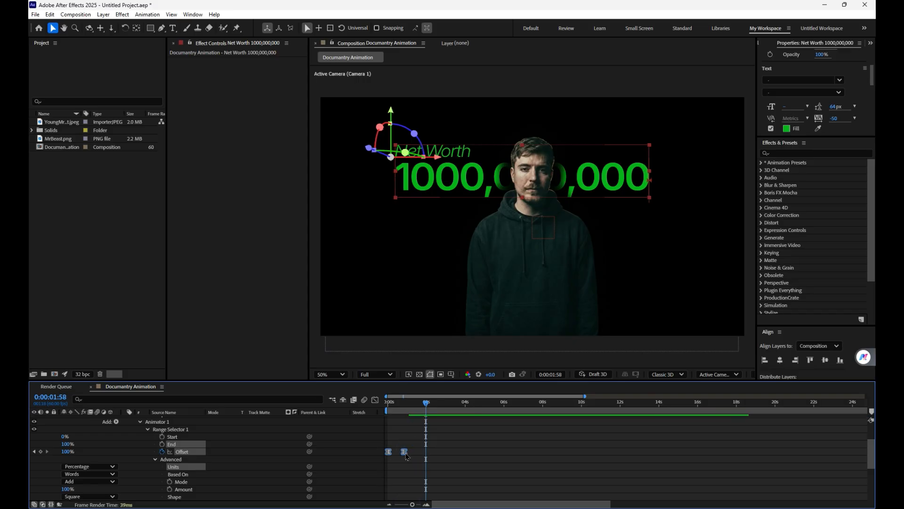
pyautogui.click(404, 452)
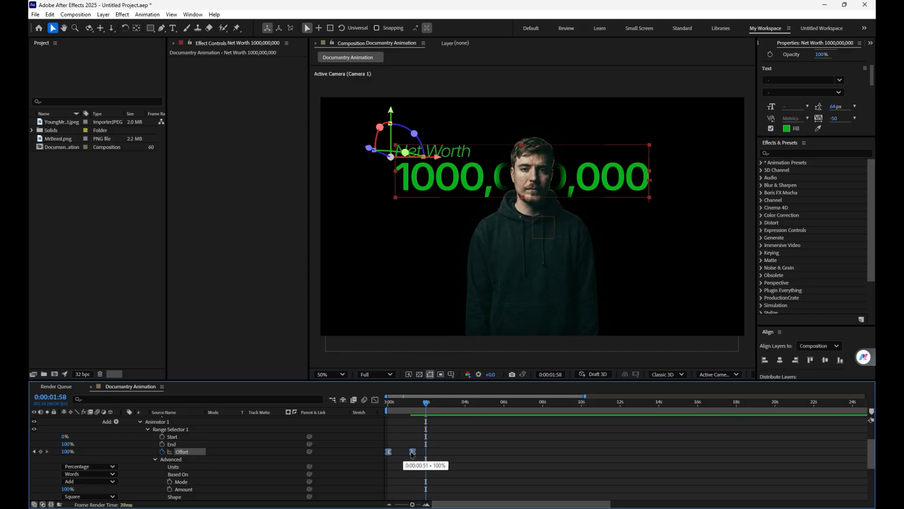
pyautogui.moveTo(402, 455); pyautogui.dragTo(422, 452)
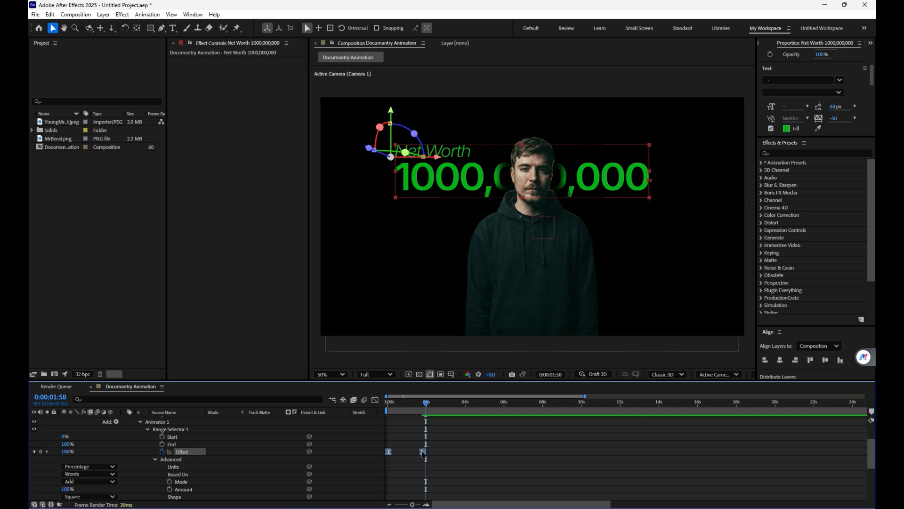
# Step: Preview the camera move and text reveal together from the start, and collapse the text layer's properties
pyautogui.press('space')
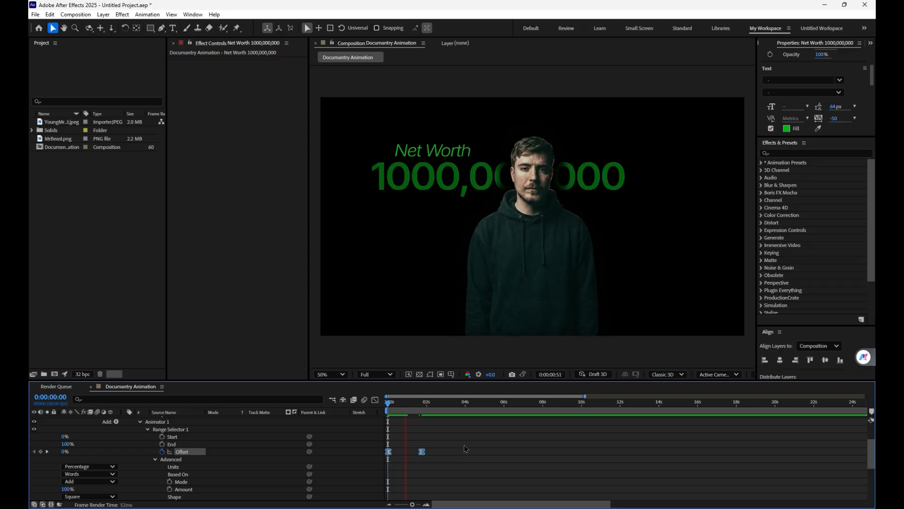
pyautogui.press('space')
pyautogui.press('space')
pyautogui.press('space')
pyautogui.click(495, 456)
pyautogui.press('u')
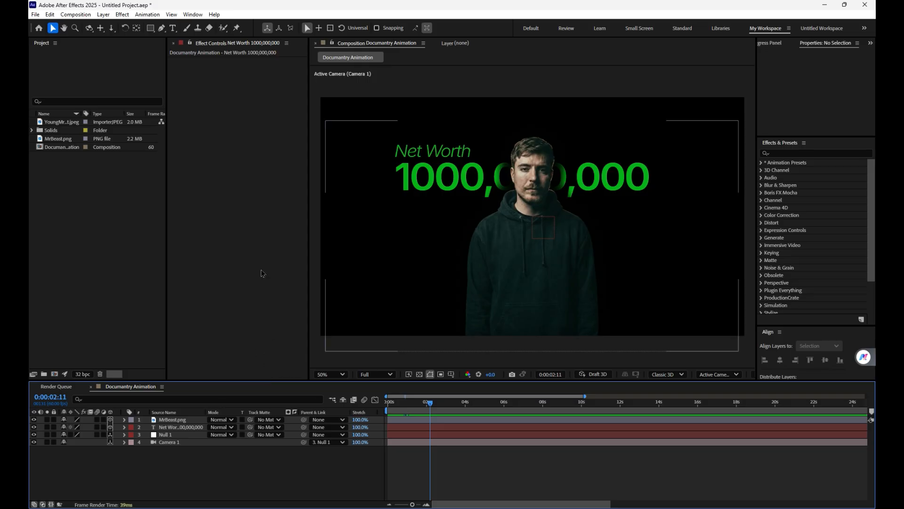
# Step: Add a holding position keyframe of 960, 540, 0 to Null 1 at 0:00:02:11
pyautogui.click(168, 435)
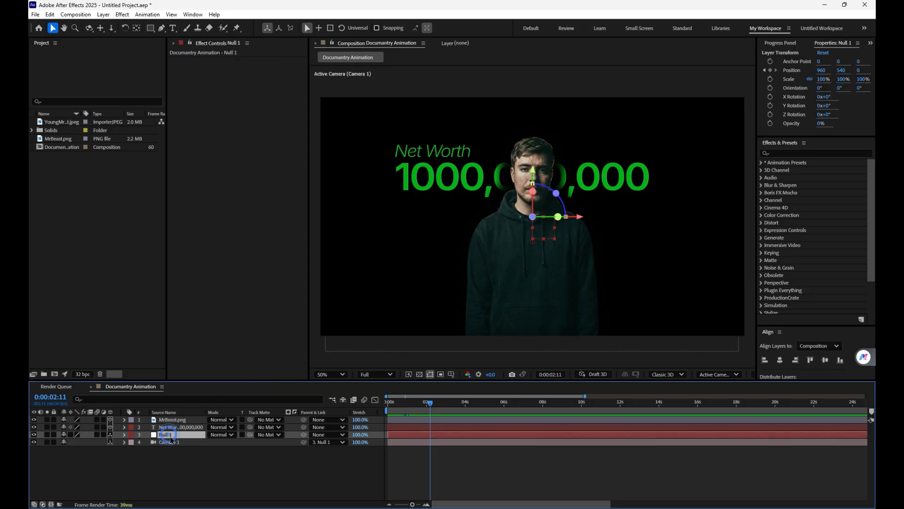
pyautogui.press('p')
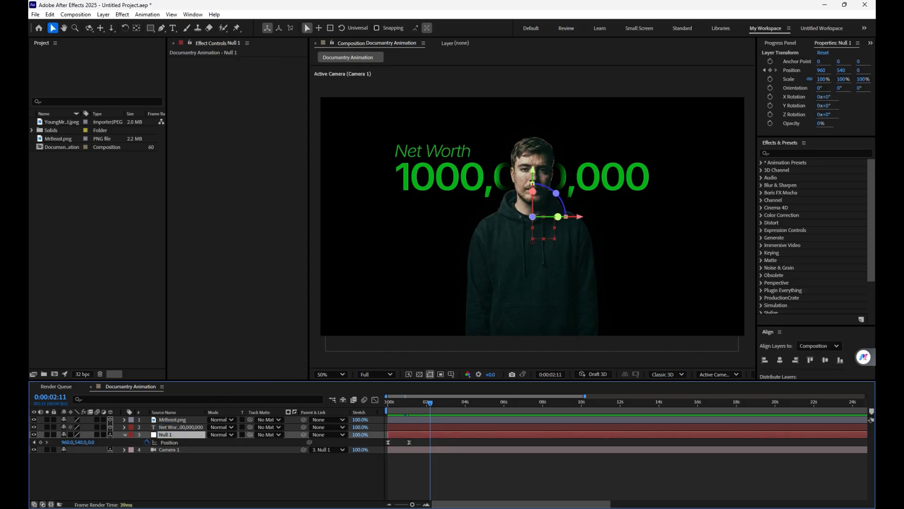
pyautogui.click(42, 442)
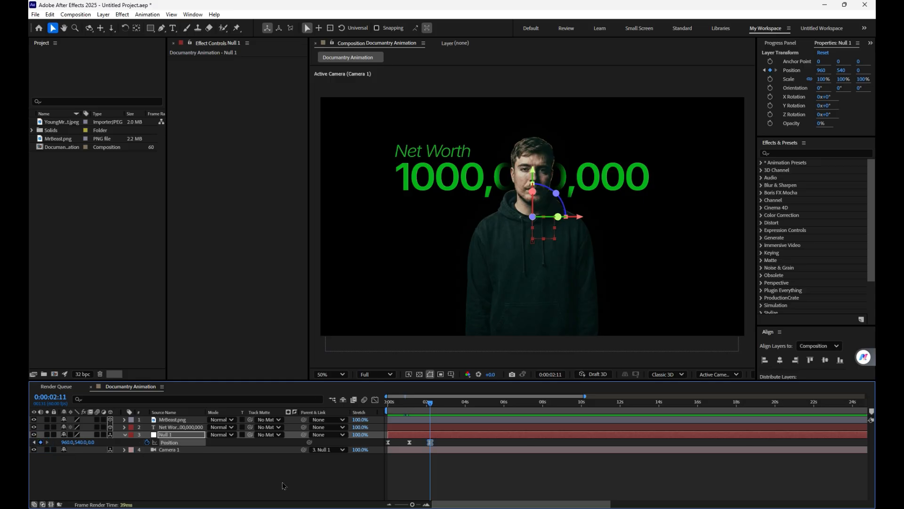
# Step: At 0:00:03:27, undo a trial position change on Null 1 and set its Z position to 918
pyautogui.click(455, 404)
pyautogui.moveTo(78, 442); pyautogui.dragTo(207, 414)
pyautogui.hotkey('ctrl', 'z')
pyautogui.moveTo(93, 445); pyautogui.dragTo(187, 439)
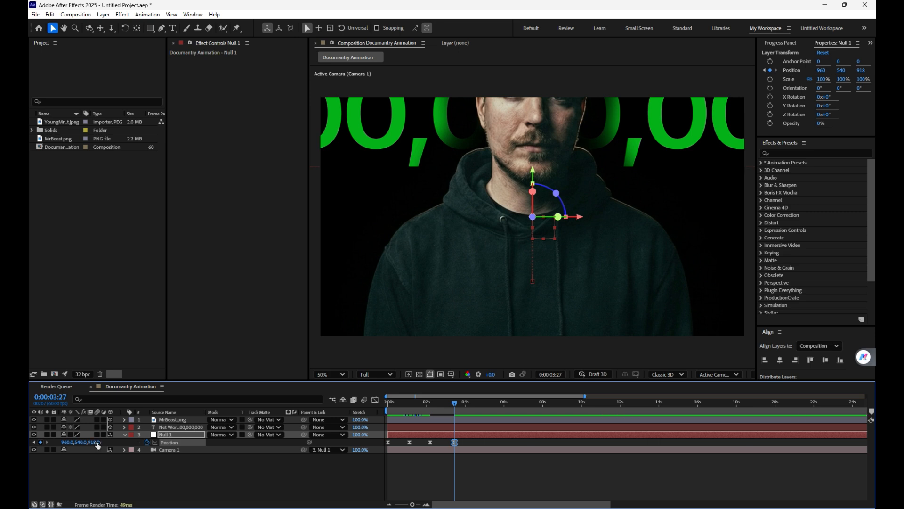
# Step: At 0:00:03:27, set Null 1's position to 1216, 373, 749 and preview the camera move from 0:00:02:10
pyautogui.moveTo(92, 444); pyautogui.dragTo(172, 440)
pyautogui.moveTo(455, 404); pyautogui.dragTo(430, 404)
pyautogui.press('space')
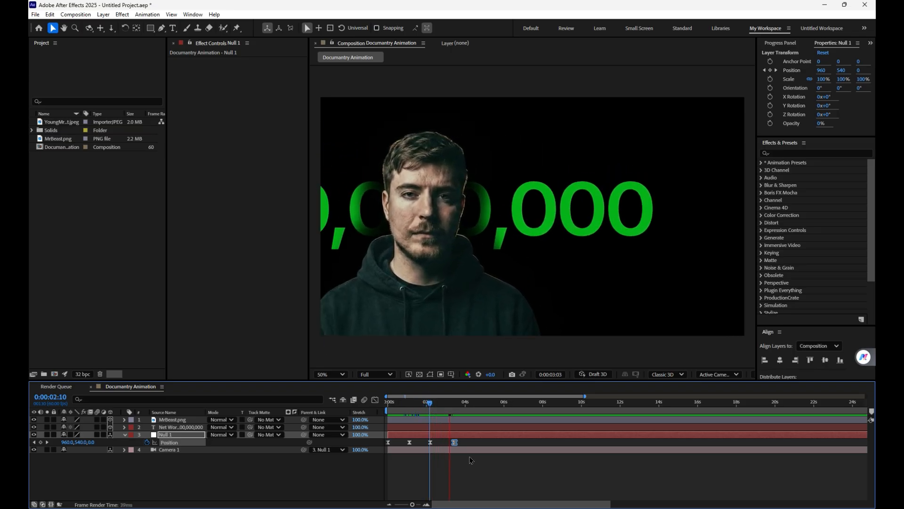
pyautogui.press('space')
# Step: Adjust the speed-graph easing of Null 1's last two Position keyframes and preview the move again from about 0:00:02:04
pyautogui.moveTo(470, 445); pyautogui.dragTo(417, 435)
pyautogui.click(375, 400)
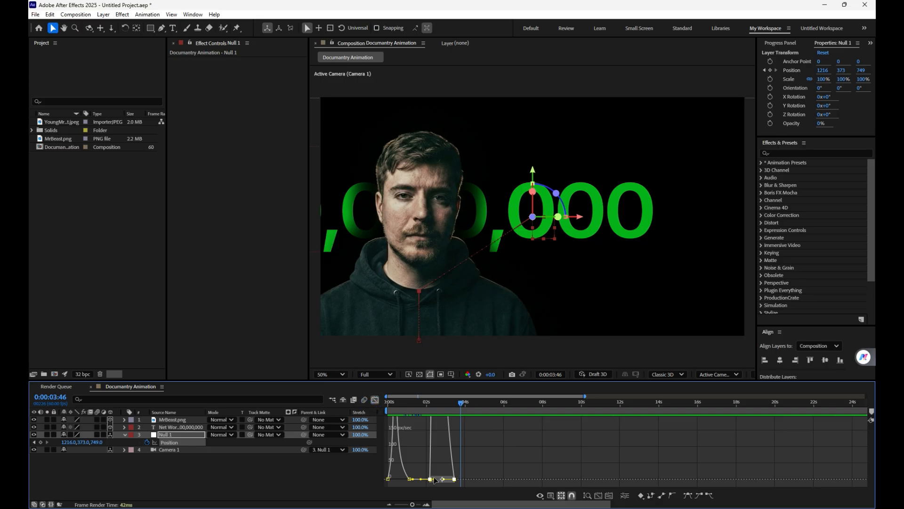
pyautogui.moveTo(434, 479); pyautogui.dragTo(437, 479)
pyautogui.moveTo(456, 408); pyautogui.dragTo(431, 408)
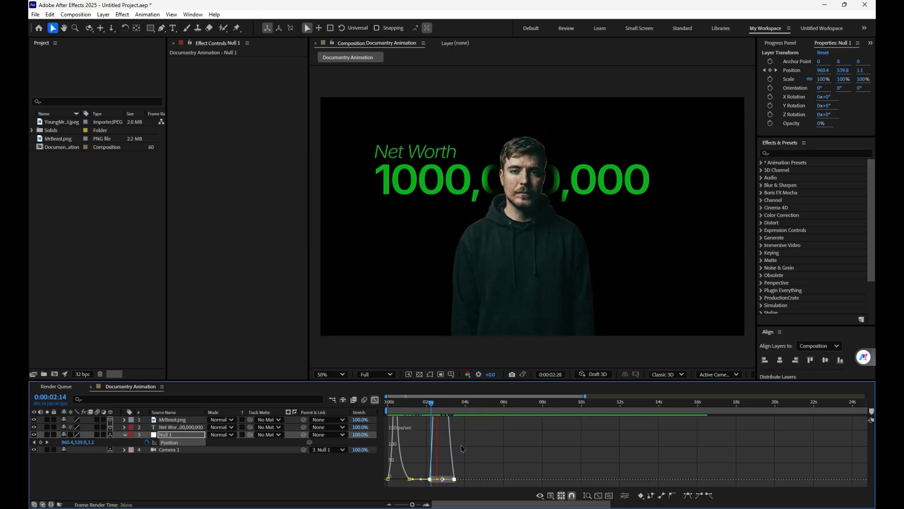
pyautogui.press('space')
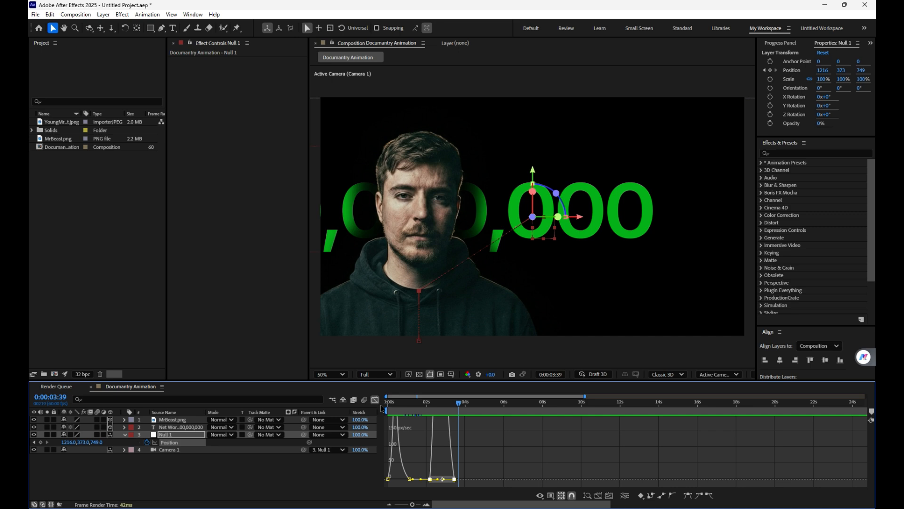
pyautogui.click(375, 399)
pyautogui.moveTo(454, 404); pyautogui.dragTo(427, 409)
pyautogui.press('space')
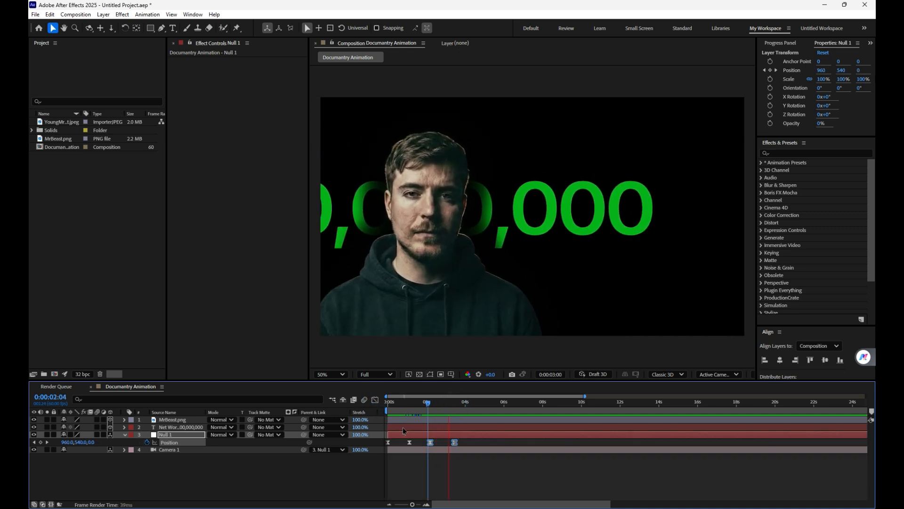
pyautogui.press('space')
# Step: Add another Null 1 Position keyframe at 0:00:04:35, undoing a trial position change, and preview the animation from the start
pyautogui.moveTo(461, 405)
pyautogui.mouseDown()
pyautogui.moveTo(481, 408)
pyautogui.moveTo(433, 406)
pyautogui.moveTo(477, 405)
pyautogui.mouseUp()
pyautogui.click(448, 466)
pyautogui.press('space')
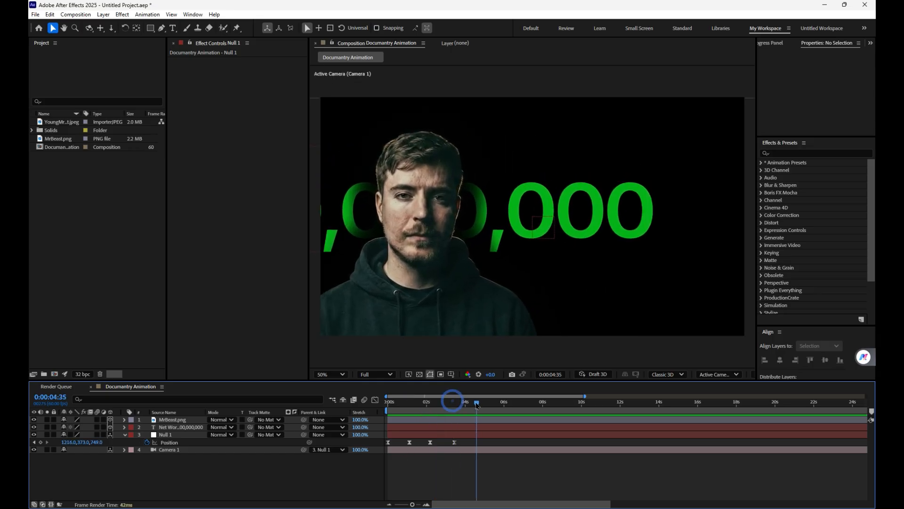
pyautogui.moveTo(81, 445)
pyautogui.mouseDown()
pyautogui.moveTo(34, 457)
pyautogui.moveTo(90, 438)
pyautogui.mouseUp()
pyautogui.hotkey('ctrl', 'z')
pyautogui.moveTo(475, 401); pyautogui.dragTo(372, 418)
pyautogui.press('space')
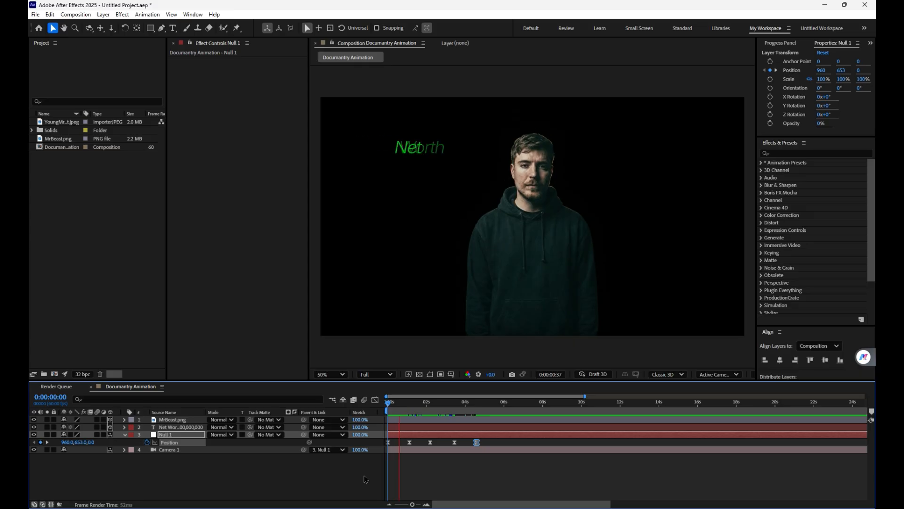
pyautogui.press('space')
# Step: Reveal the net-worth text layer's keyframes and paste copies of its two Offset keyframes starting at 0:00:02:11
pyautogui.click(184, 428)
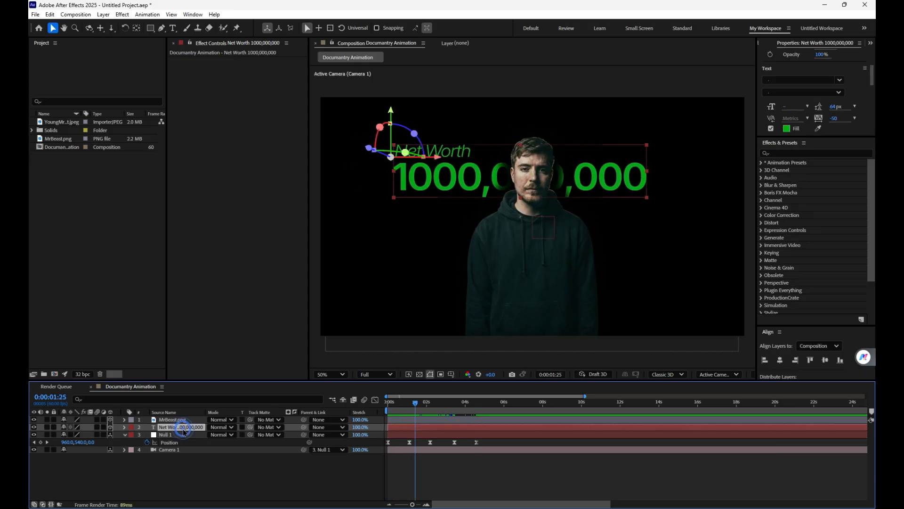
pyautogui.press('u')
pyautogui.press('space')
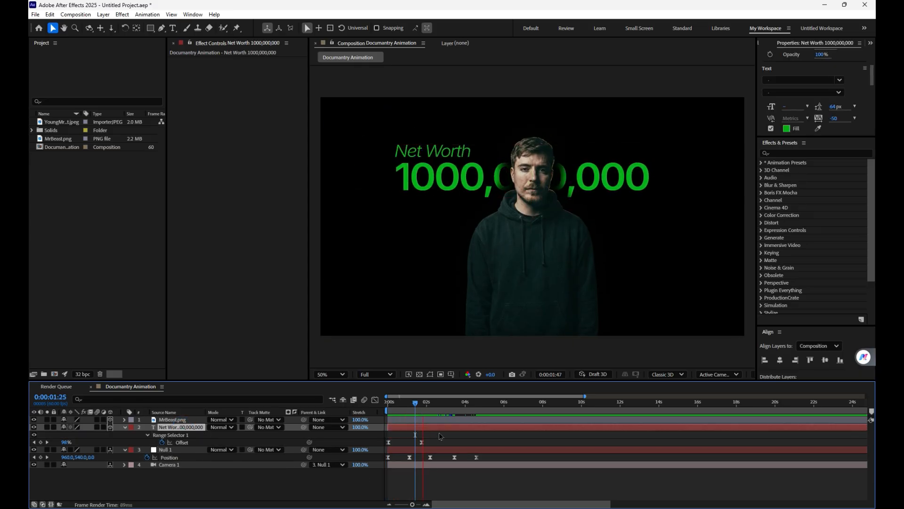
pyautogui.press('space')
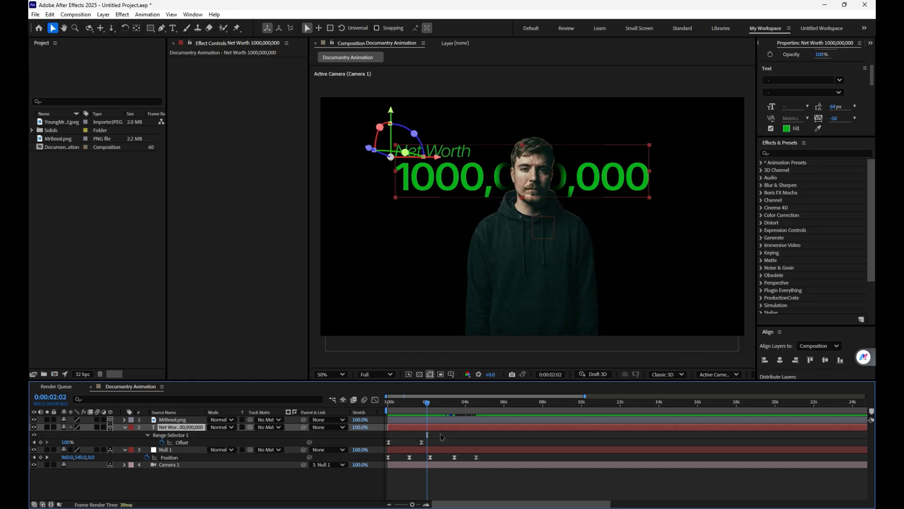
pyautogui.click(429, 403)
pyautogui.moveTo(429, 406); pyautogui.dragTo(430, 407)
pyautogui.moveTo(443, 449); pyautogui.dragTo(377, 431)
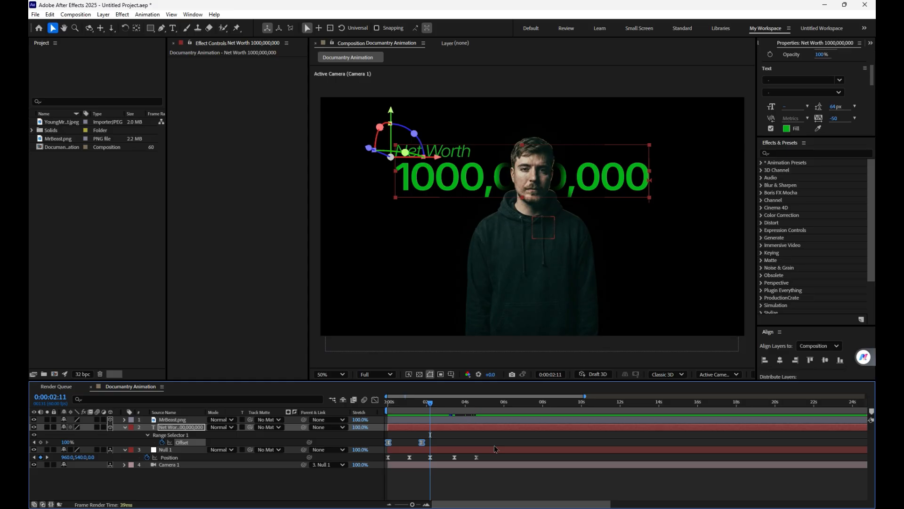
pyautogui.hotkey('ctrl', 'v')
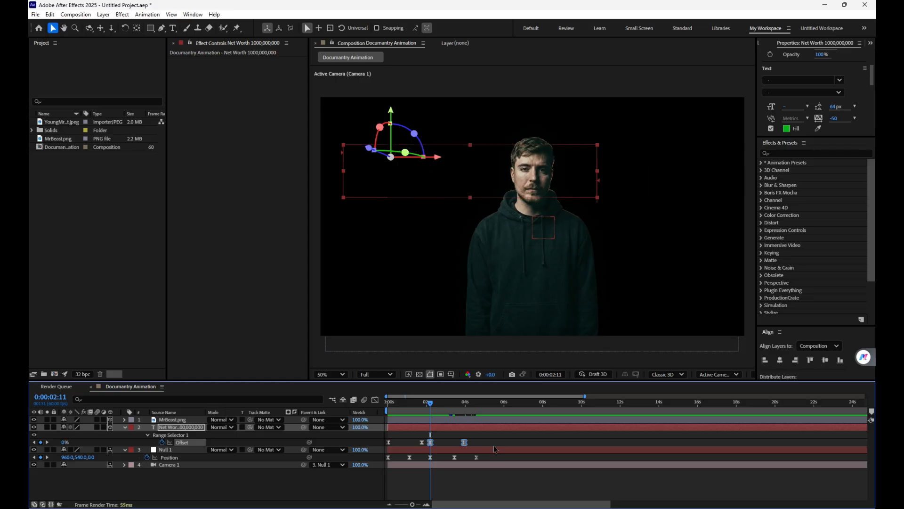
# Step: Apply Easy Ease to the two pasted Offset keyframes and preview the text animation from 0:00:02:11
pyautogui.rightClick(463, 443)
pyautogui.moveTo(480, 442)
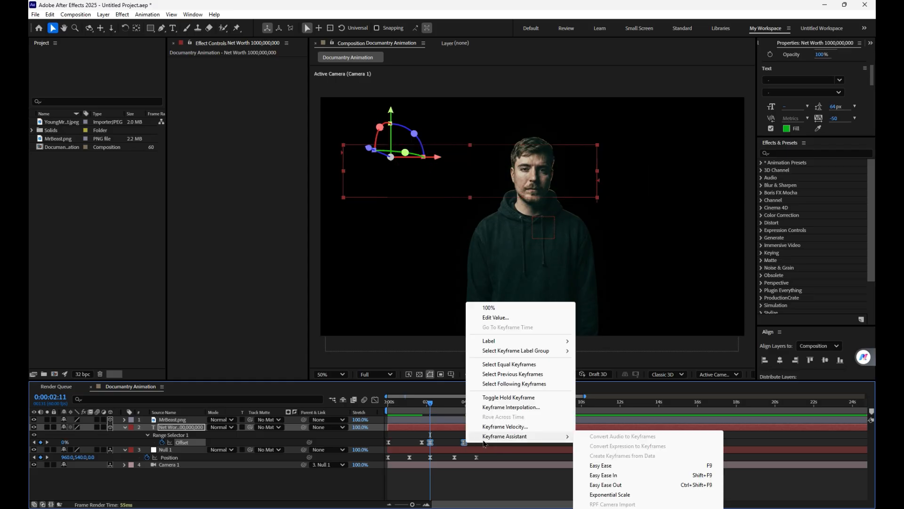
pyautogui.click(607, 466)
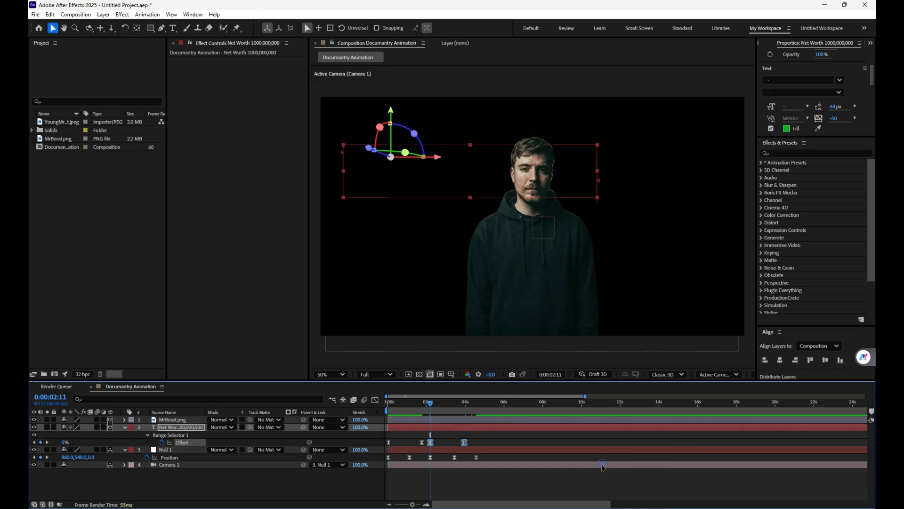
pyautogui.press('space')
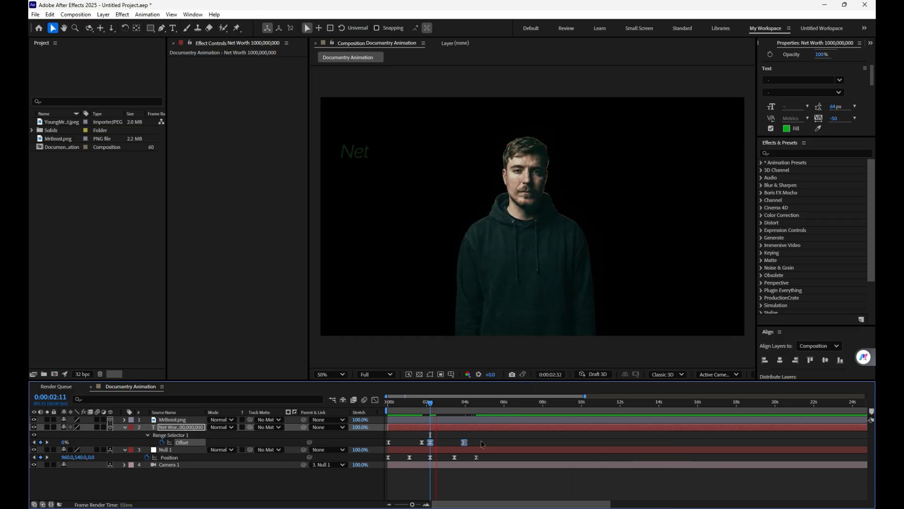
# Step: Move the text layer's last Offset keyframe to 0:00:03:09 and set its value to 0%
pyautogui.click(477, 428)
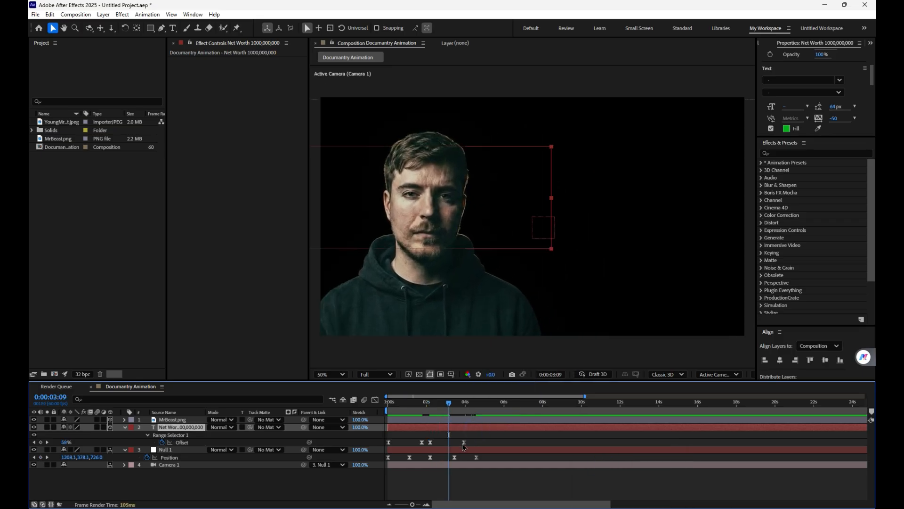
pyautogui.moveTo(464, 442); pyautogui.dragTo(448, 442)
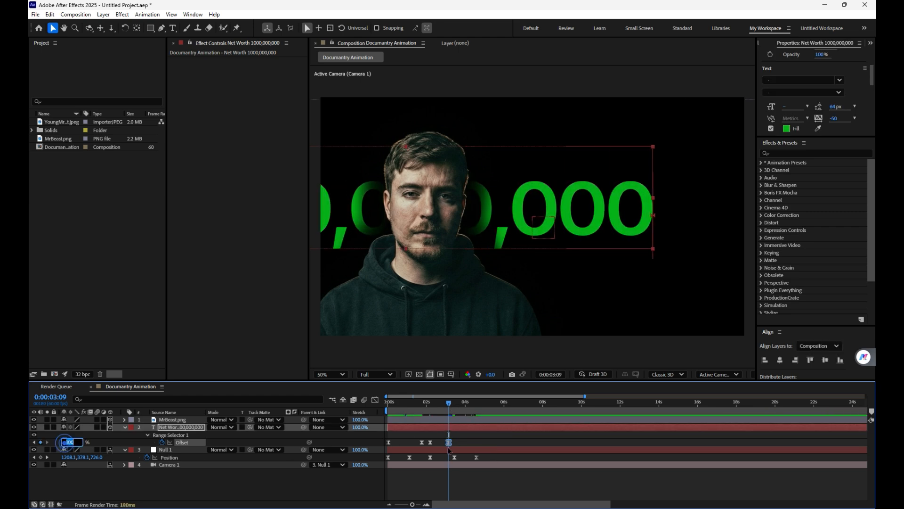
pyautogui.click(477, 444)
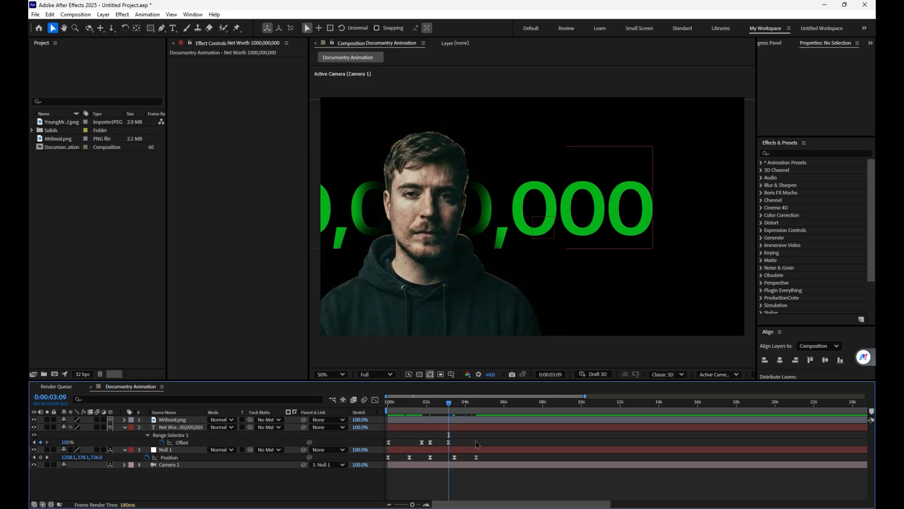
pyautogui.click(66, 442)
pyautogui.write('0')
pyautogui.click(487, 435)
# Step: Set the Offset keyframe at 0:00:02:11 to 100% and preview the text's appearance and disappearance
pyautogui.moveTo(446, 406); pyautogui.dragTo(431, 407)
pyautogui.click(63, 443)
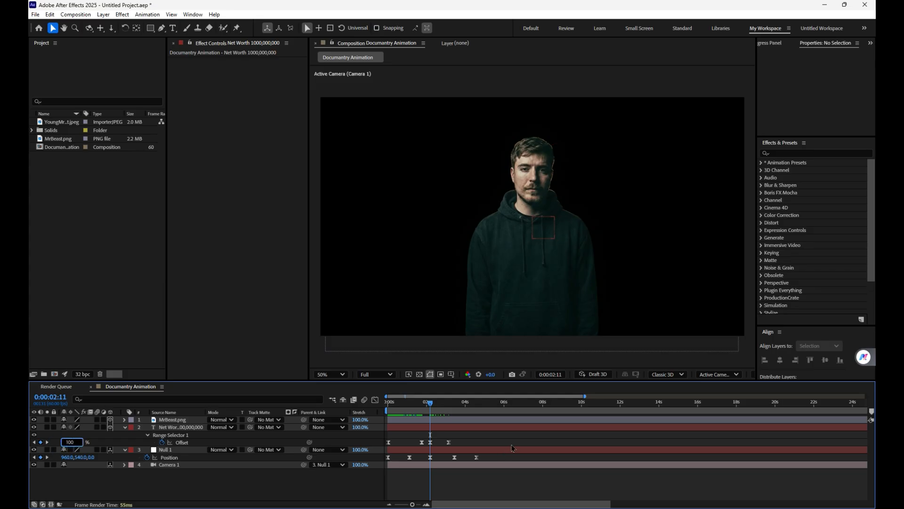
pyautogui.click(518, 434)
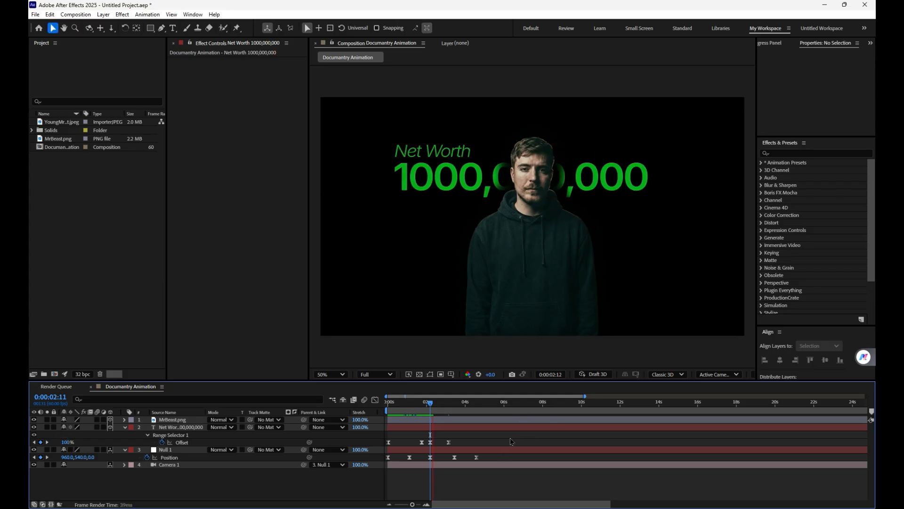
pyautogui.moveTo(447, 408); pyautogui.dragTo(409, 415)
pyautogui.press('space')
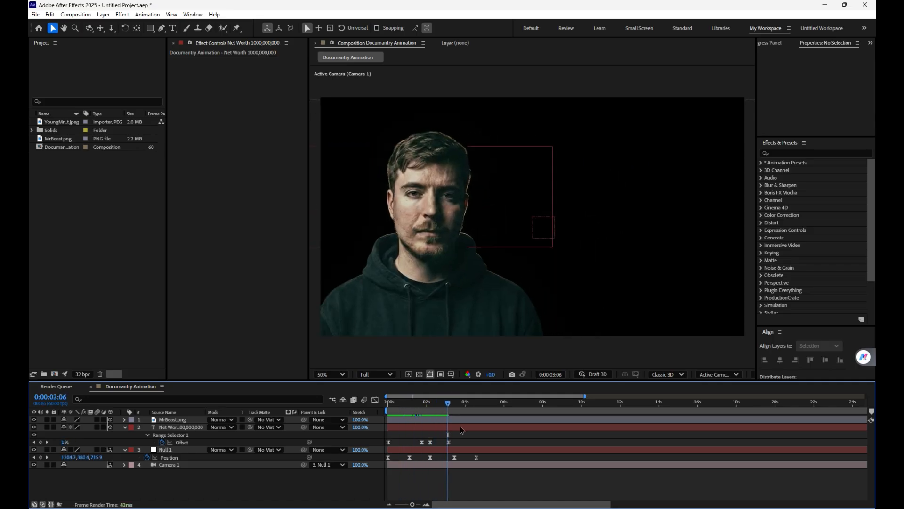
# Step: Duplicate the net-worth text layer, shift the copy right and slightly down in the frame, and start it at about 2.7 seconds
pyautogui.click(473, 429)
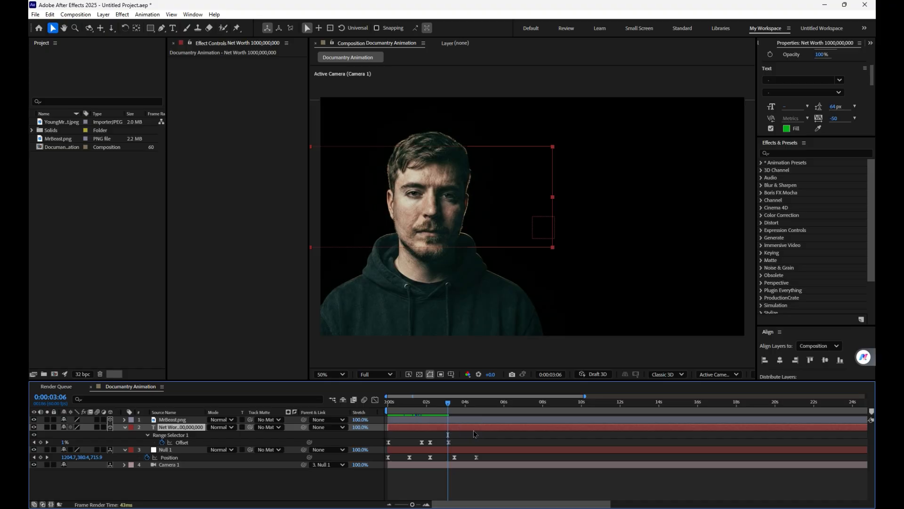
pyautogui.hotkey('ctrl', 'd')
pyautogui.moveTo(437, 192); pyautogui.dragTo(530, 203)
pyautogui.moveTo(427, 428); pyautogui.dragTo(481, 431)
# Step: Delete the last two Offset keyframes from the duplicated text layer
pyautogui.press('u')
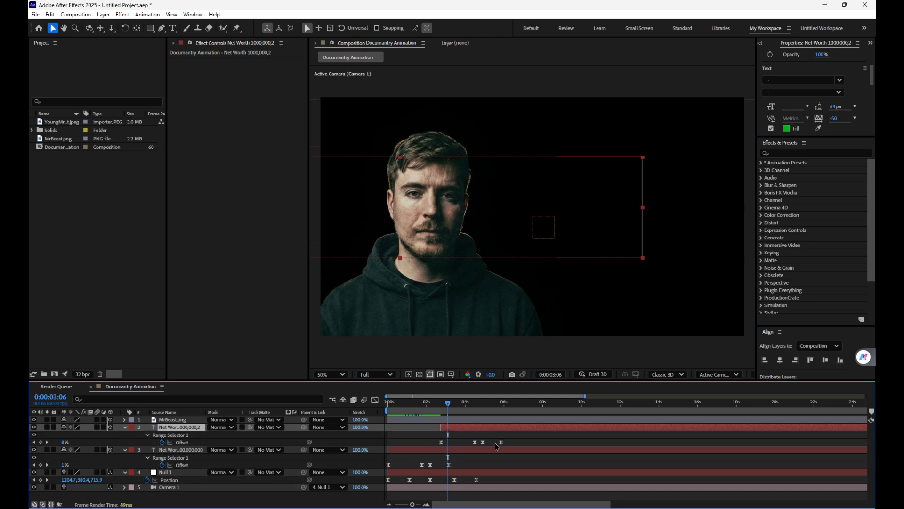
pyautogui.moveTo(525, 448); pyautogui.dragTo(480, 437)
pyautogui.press('Delete')
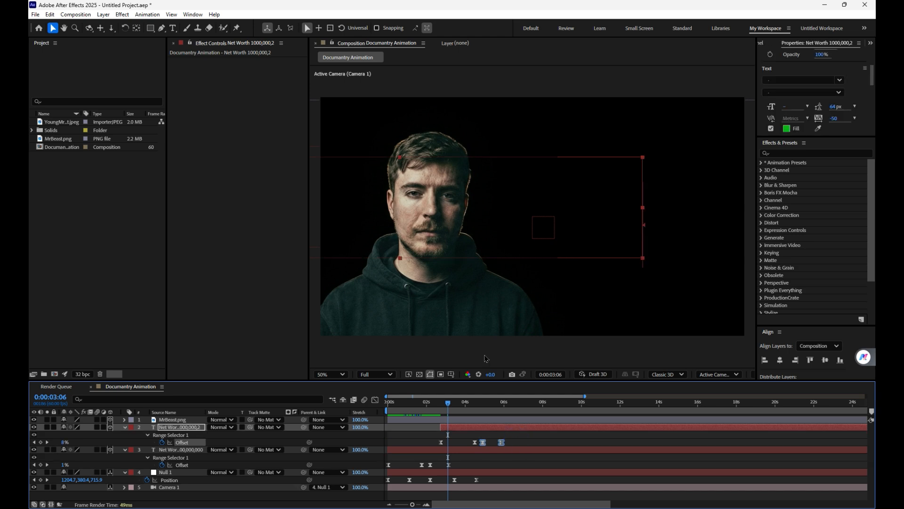
# Step: Scale the duplicated text to 99%, place it beside the man's head, and start its layer at about 2.3 seconds
pyautogui.moveTo(518, 224); pyautogui.dragTo(471, 218)
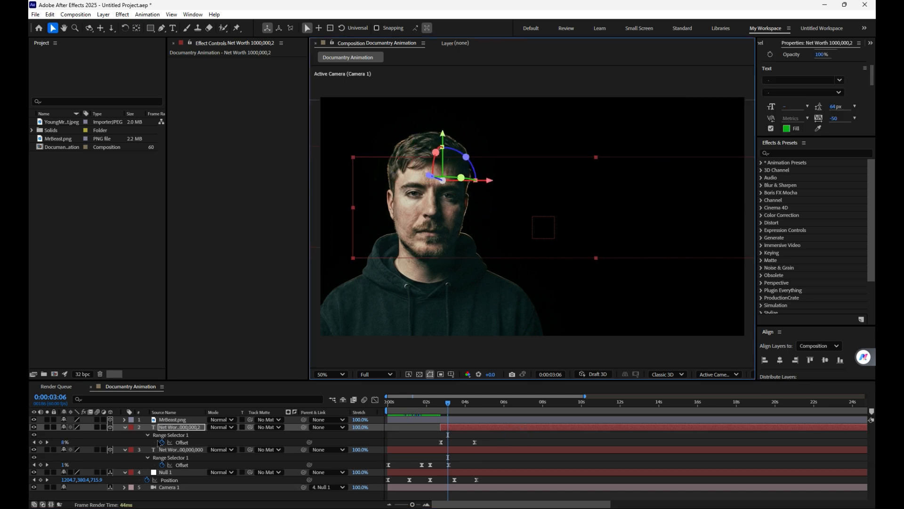
pyautogui.press('s')
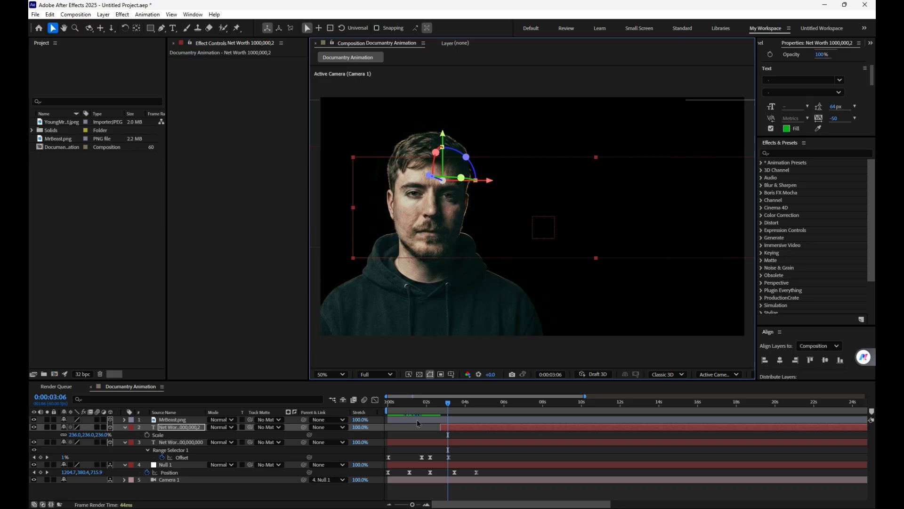
pyautogui.moveTo(464, 408); pyautogui.dragTo(469, 429)
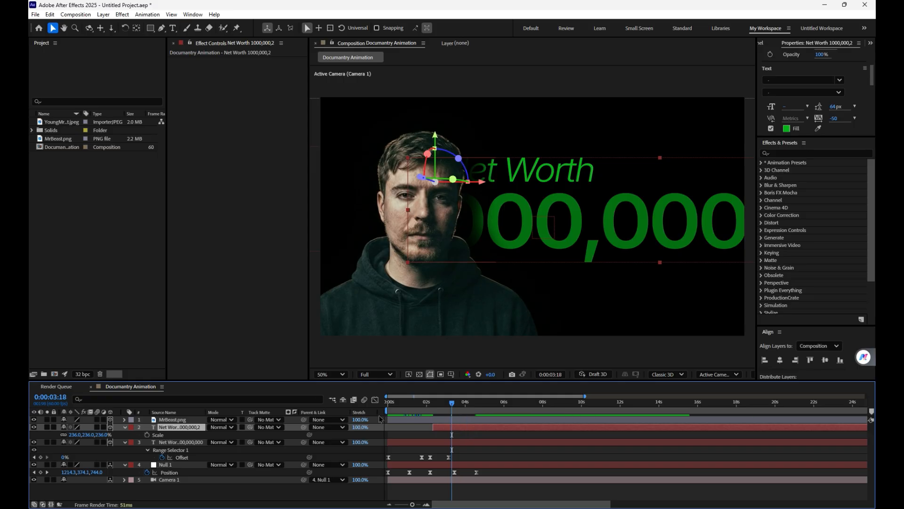
pyautogui.moveTo(100, 435); pyautogui.dragTo(127, 404)
pyautogui.click(561, 223)
# Step: Replace the duplicated layer's text with "Views" above "122 Billion"
pyautogui.click(185, 427)
pyautogui.click(173, 28)
pyautogui.doubleClick(579, 193)
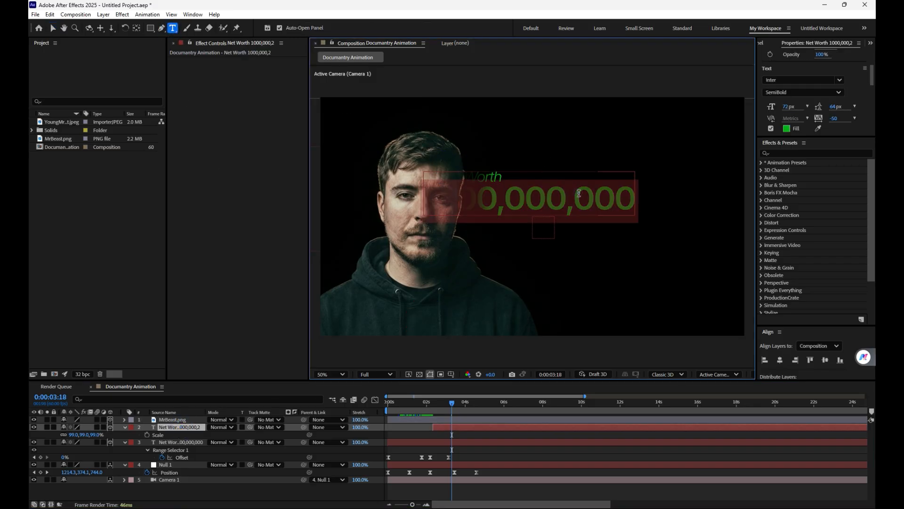
pyautogui.press('BackSpace')
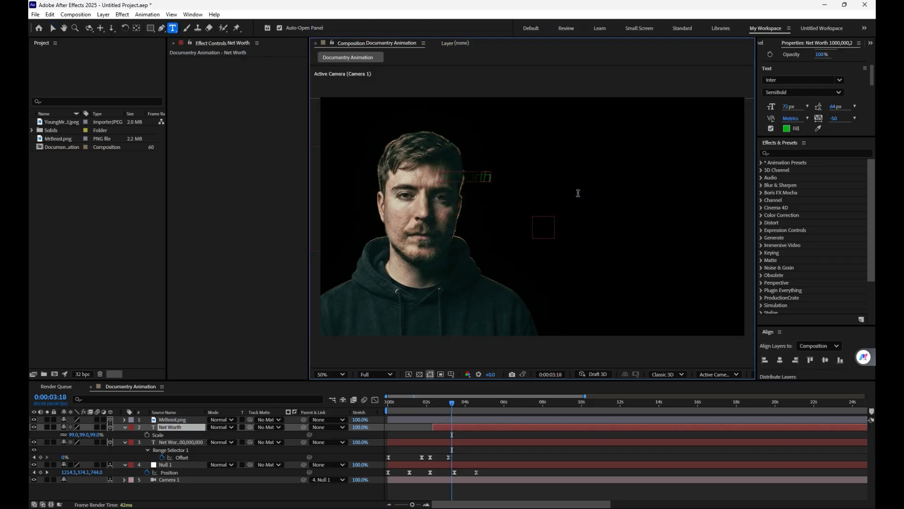
pyautogui.press('BackSpace')
pyautogui.press('BackSpace')
pyautogui.press('BackSpace')
pyautogui.press('BackSpace')
pyautogui.press('BackSpace')
pyautogui.press('BackSpace')
pyautogui.press('BackSpace')
pyautogui.write('Views 122 Billion')
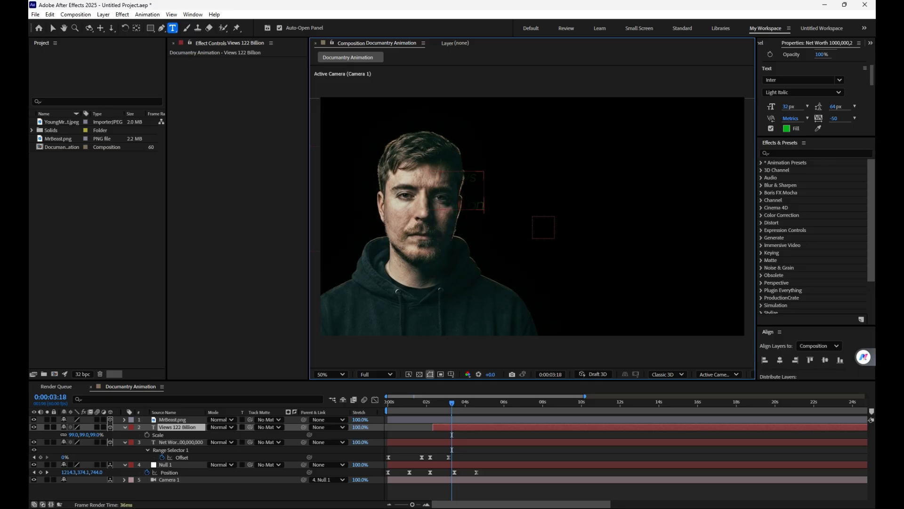
# Step: Change the "Views 122 Billion" text fill to red FF0808, deselect the layers and scrub back to 0:00:03:10
pyautogui.click(53, 29)
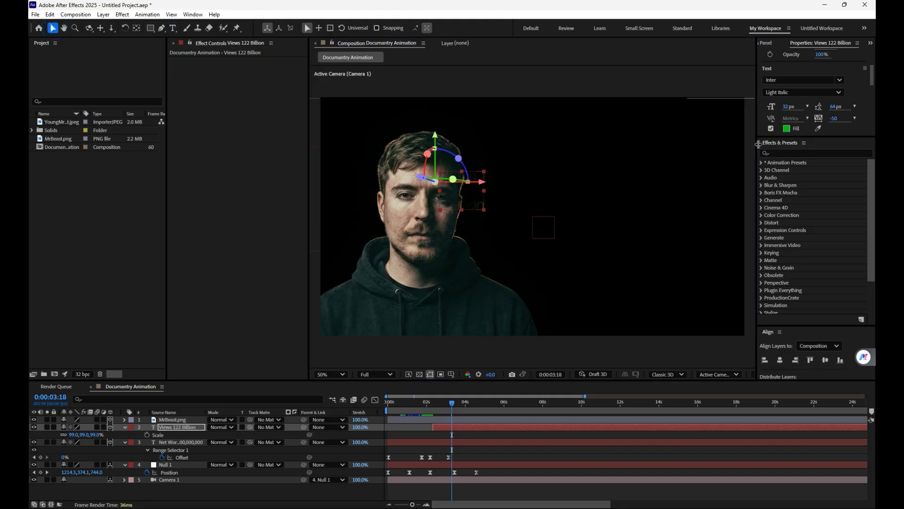
pyautogui.click(786, 129)
pyautogui.moveTo(404, 222)
pyautogui.mouseDown()
pyautogui.moveTo(386, 224)
pyautogui.moveTo(391, 249)
pyautogui.moveTo(354, 205)
pyautogui.moveTo(421, 232)
pyautogui.moveTo(401, 226)
pyautogui.mouseUp()
pyautogui.moveTo(474, 232); pyautogui.dragTo(476, 209)
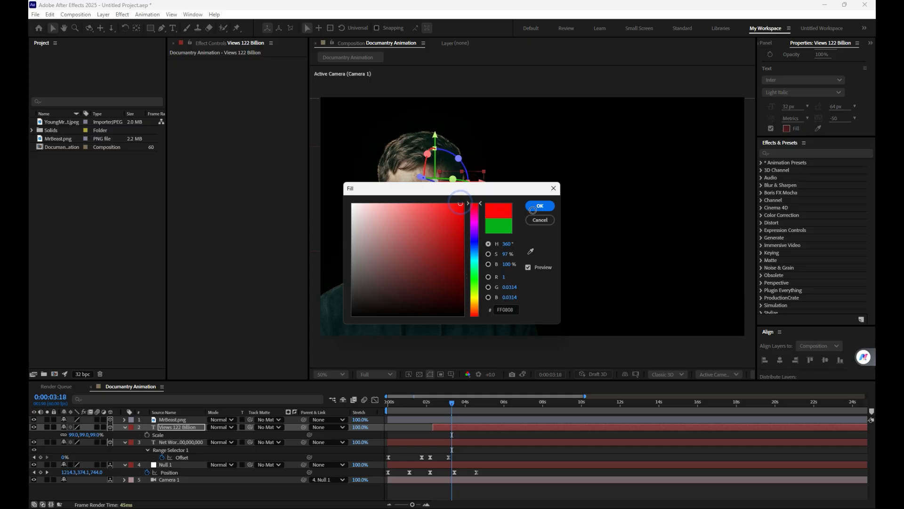
pyautogui.click(539, 206)
pyautogui.click(534, 210)
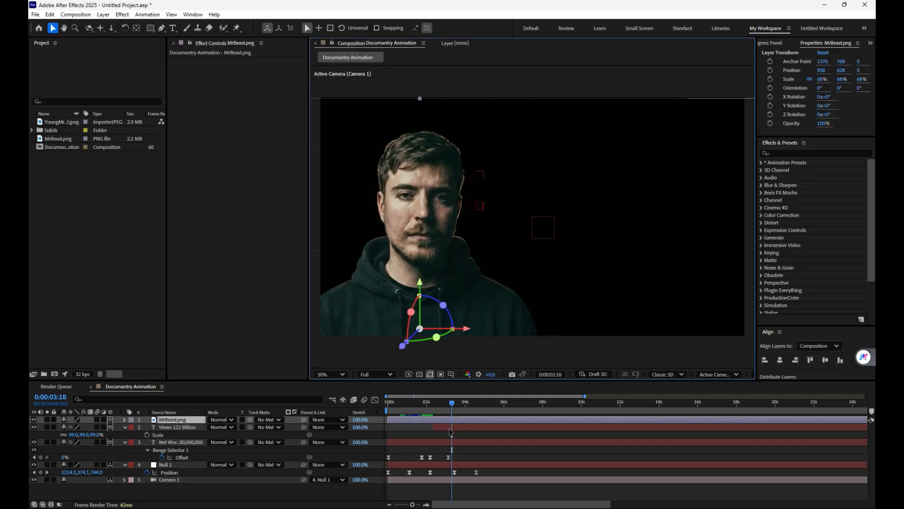
pyautogui.click(450, 432)
pyautogui.moveTo(458, 403)
pyautogui.mouseDown()
pyautogui.moveTo(490, 408)
pyautogui.moveTo(453, 417)
pyautogui.mouseUp()
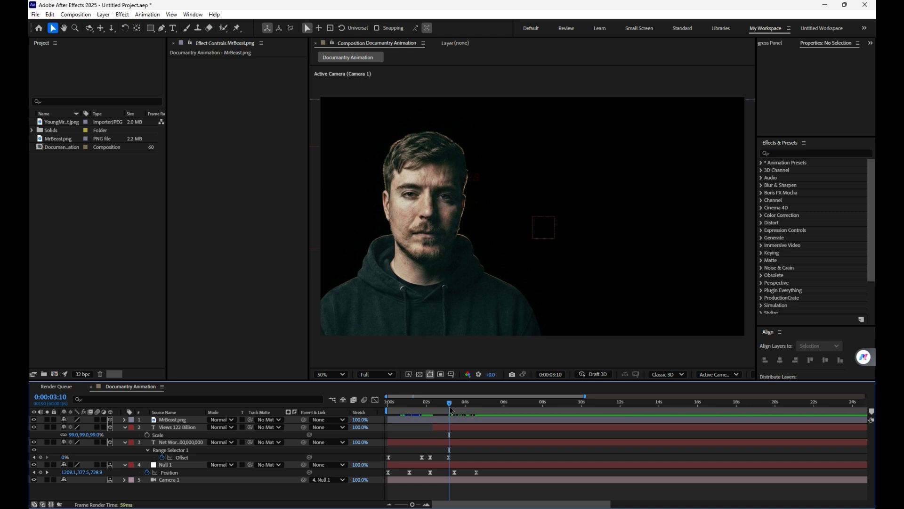
# Step: Set the "Views 122 Billion" layer's leading to 31 px and scale to 284%, and position the text beside the man's face
pyautogui.click(453, 429)
pyautogui.moveTo(466, 206); pyautogui.dragTo(526, 213)
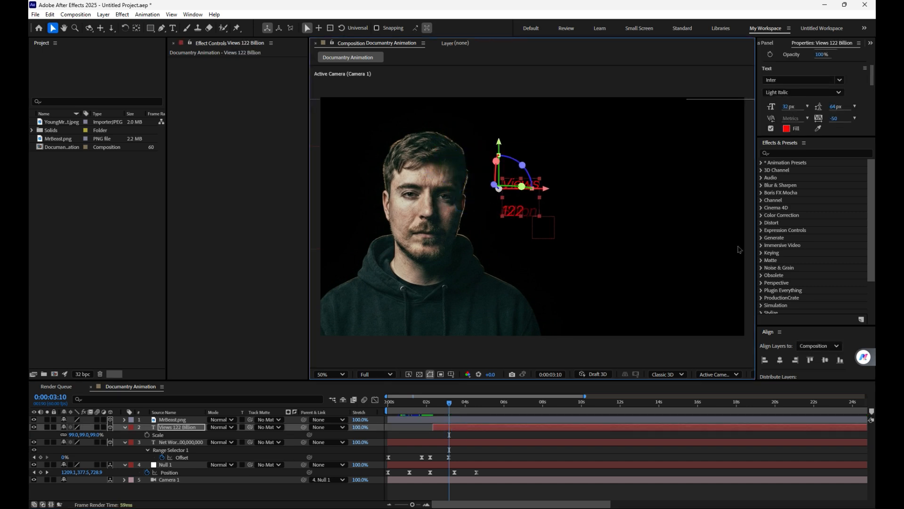
pyautogui.scroll(-1, 840, 102)
pyautogui.moveTo(838, 99); pyautogui.dragTo(818, 96)
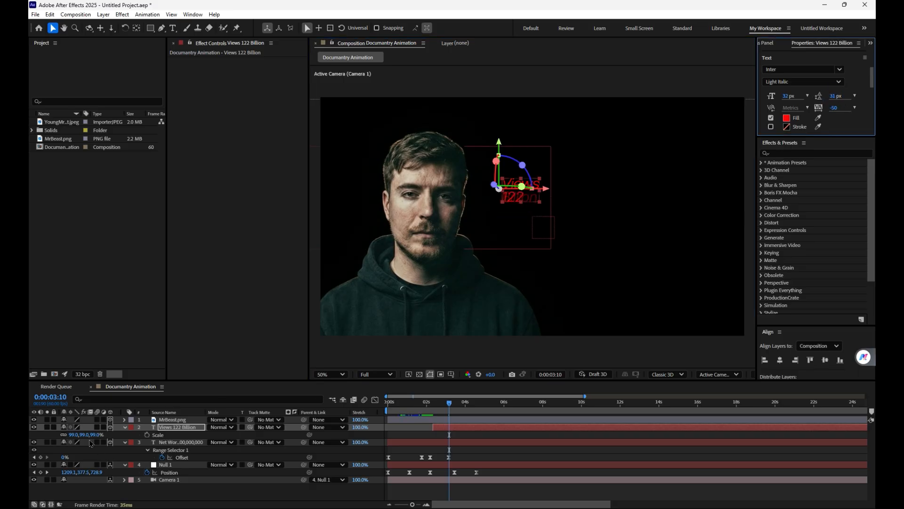
pyautogui.moveTo(94, 434); pyautogui.dragTo(171, 430)
pyautogui.moveTo(599, 207); pyautogui.dragTo(602, 232)
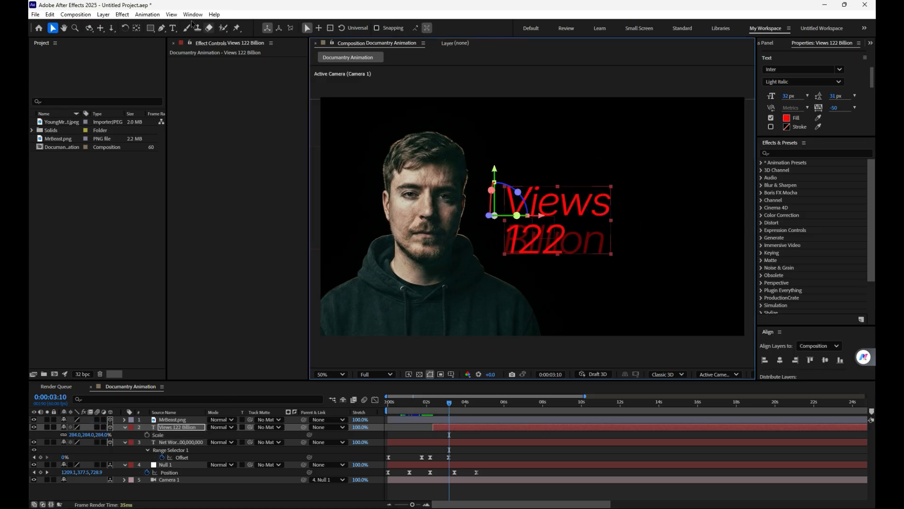
# Step: Reduce only the word "Views" to a 15 px font size with 7 px leading
pyautogui.click(173, 29)
pyautogui.moveTo(614, 204); pyautogui.dragTo(515, 208)
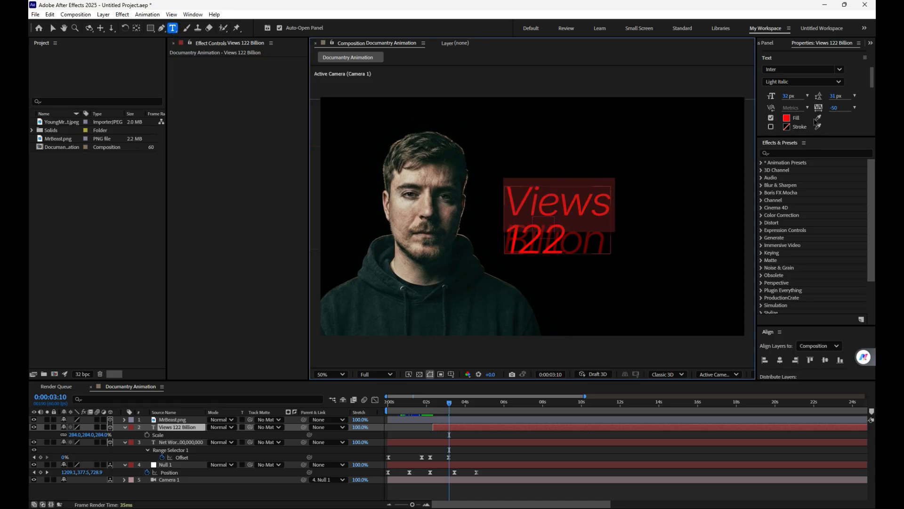
pyautogui.moveTo(828, 98); pyautogui.dragTo(817, 106)
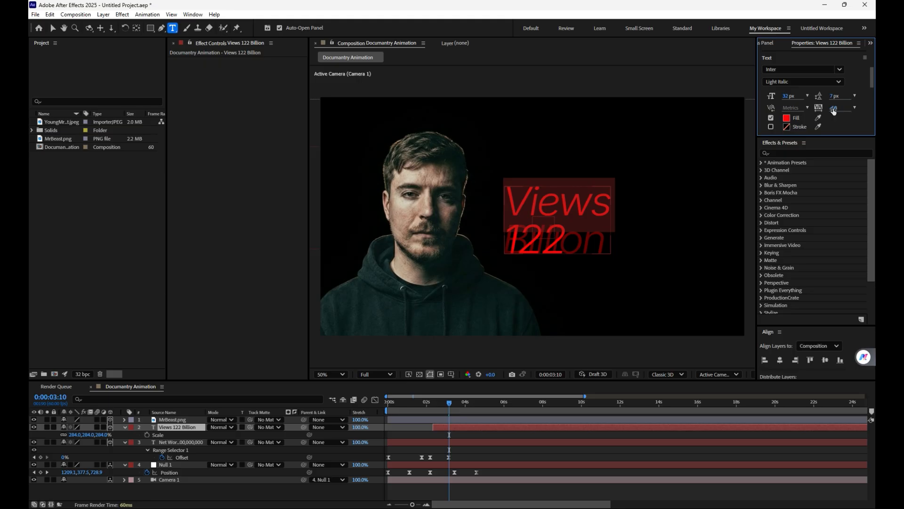
pyautogui.moveTo(790, 96); pyautogui.dragTo(780, 96)
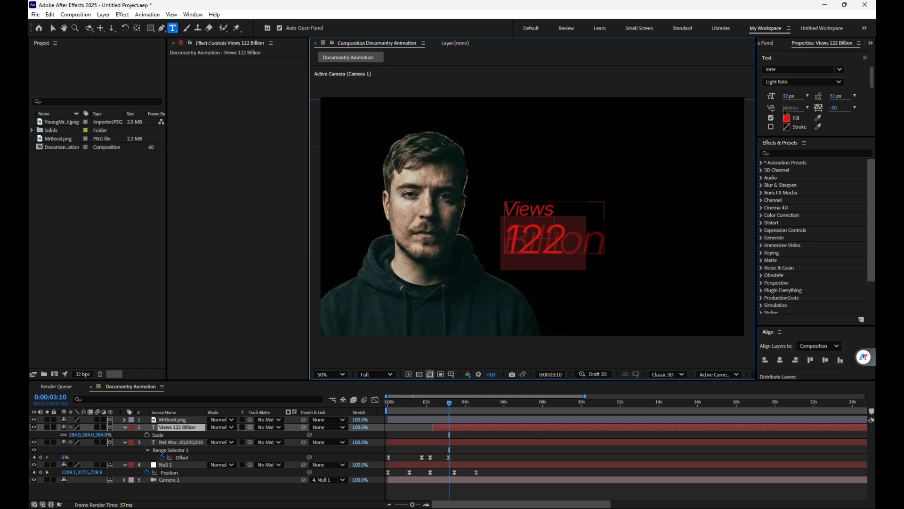
# Step: Change the "122 Billion" line's font style to SemiBold and deselect the text layer
pyautogui.click(791, 82)
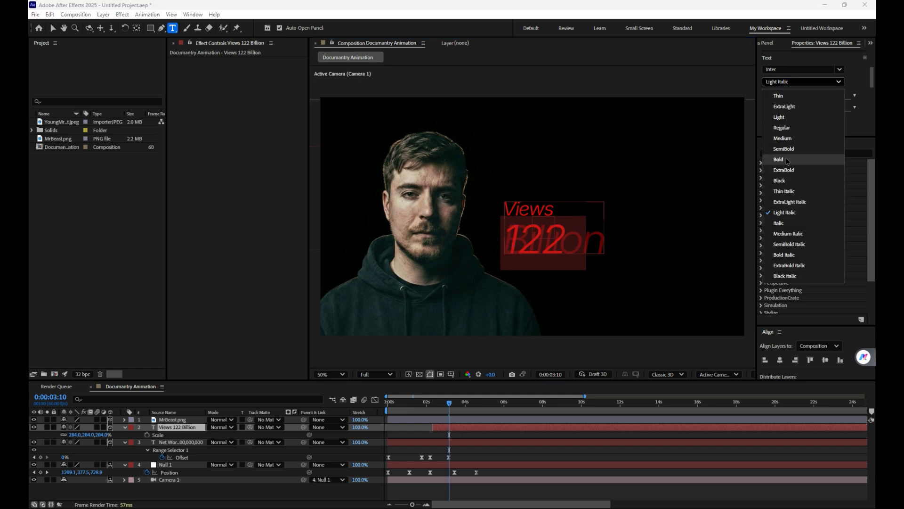
pyautogui.click(789, 150)
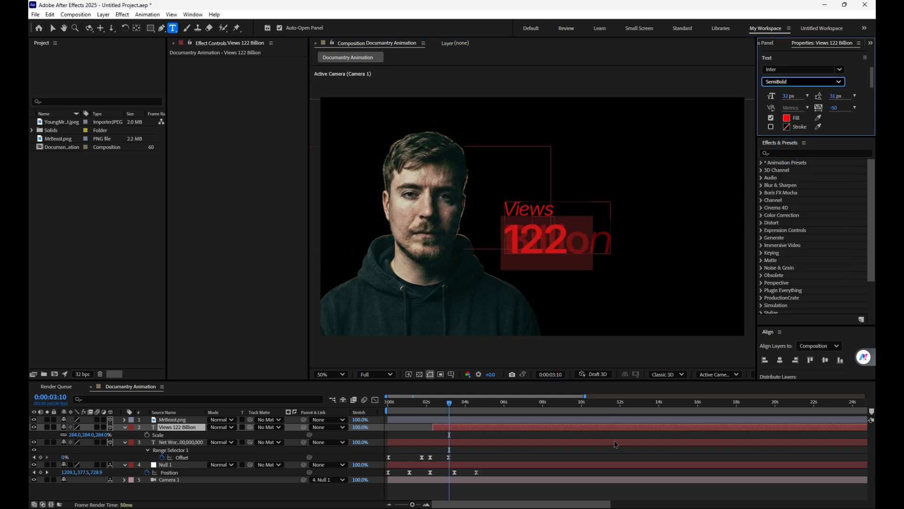
pyautogui.click(532, 438)
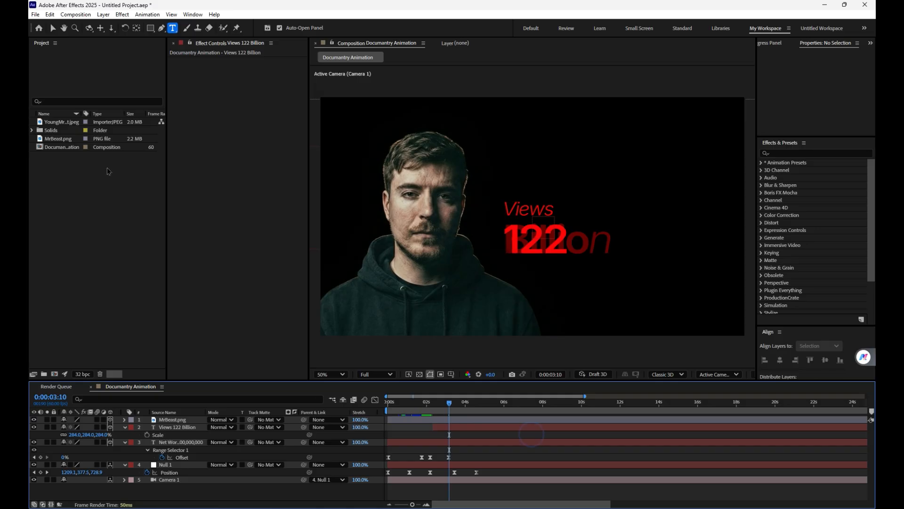
pyautogui.click(52, 27)
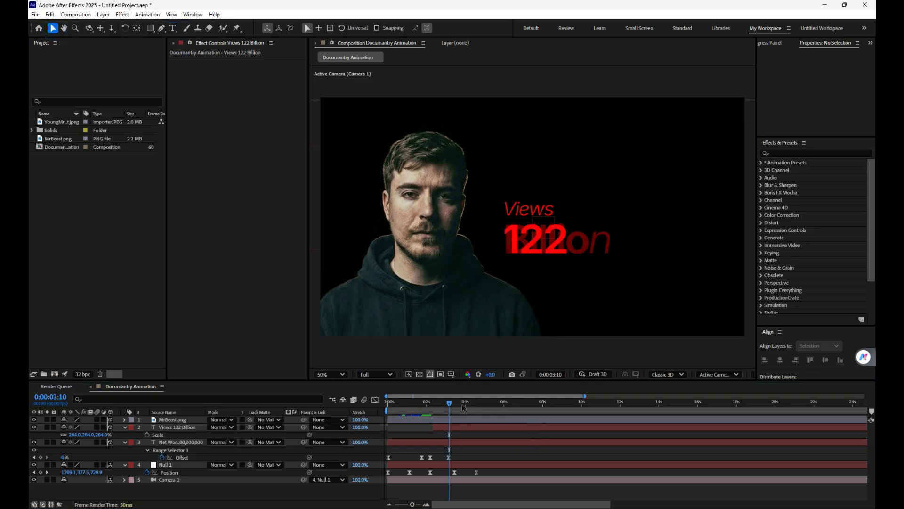
# Step: Apply the SemiBold style to the remaining light italic "n" at the end of "Billion"
pyautogui.moveTo(449, 403)
pyautogui.mouseDown()
pyautogui.moveTo(469, 403)
pyautogui.moveTo(455, 403)
pyautogui.mouseUp()
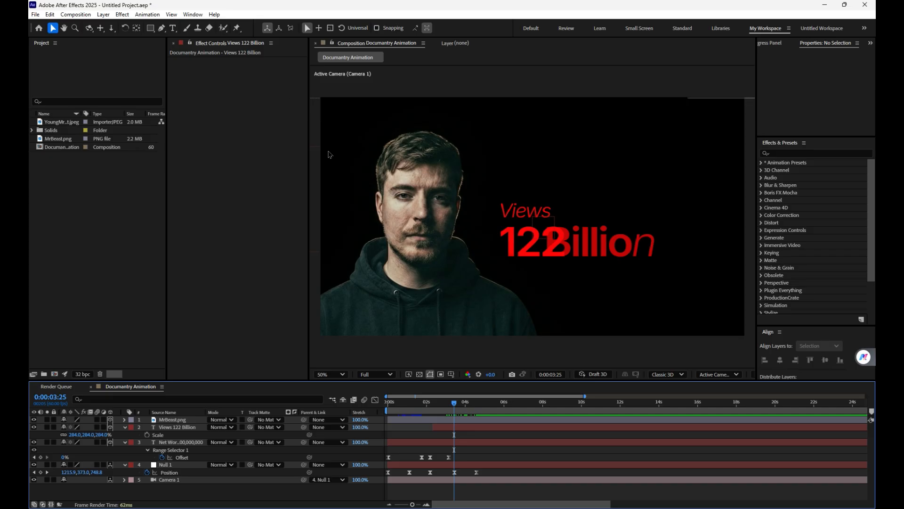
pyautogui.click(172, 28)
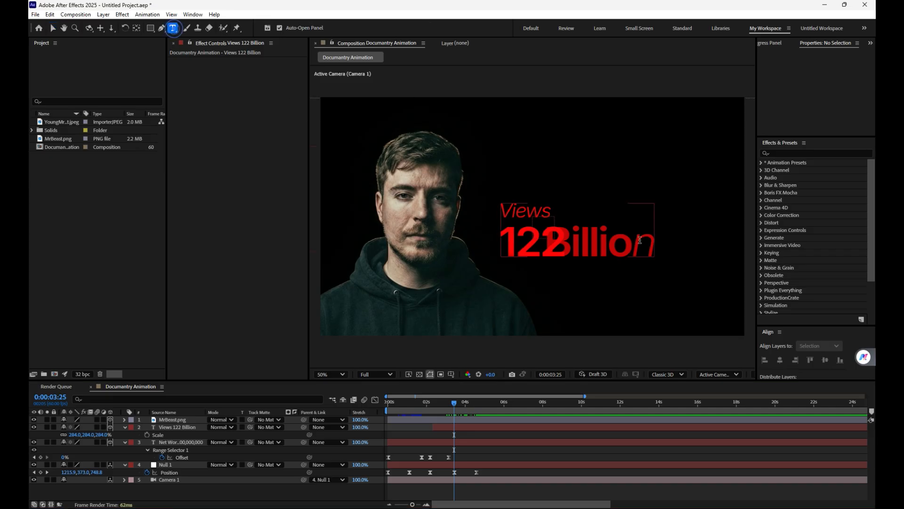
pyautogui.moveTo(630, 238); pyautogui.dragTo(658, 240)
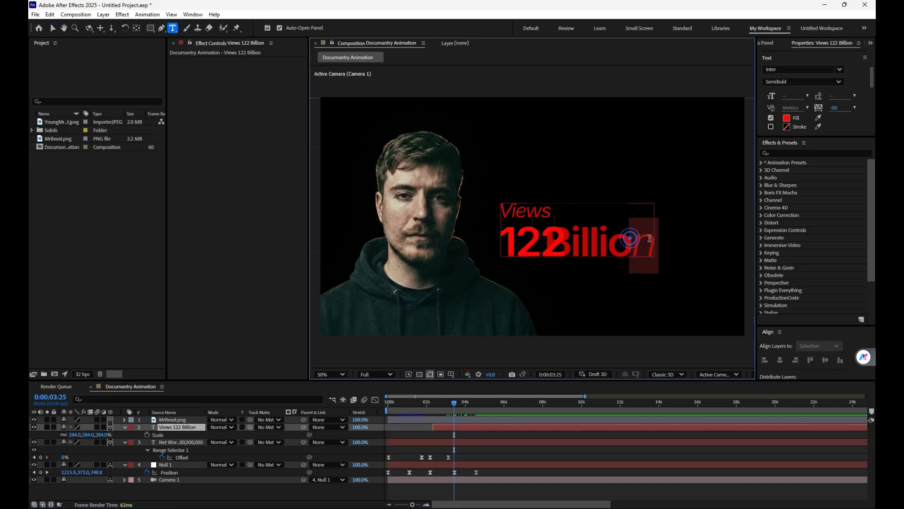
pyautogui.click(813, 83)
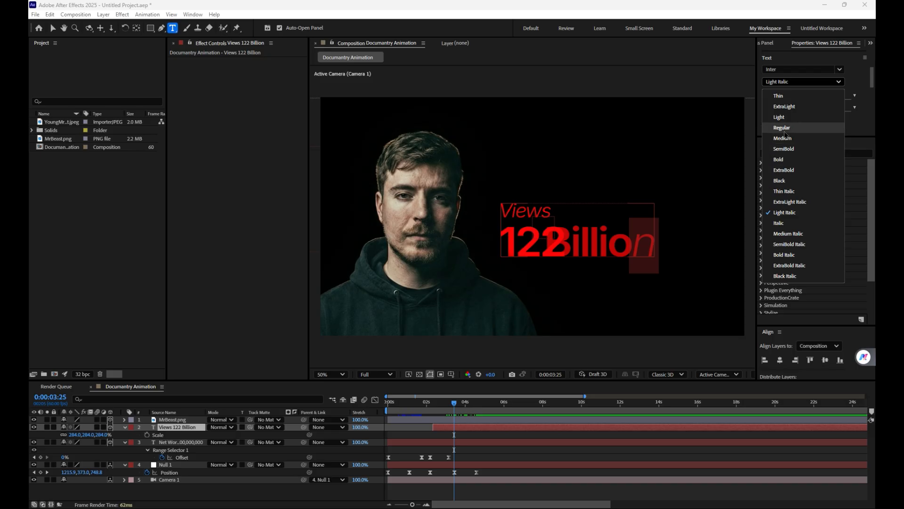
pyautogui.click(796, 149)
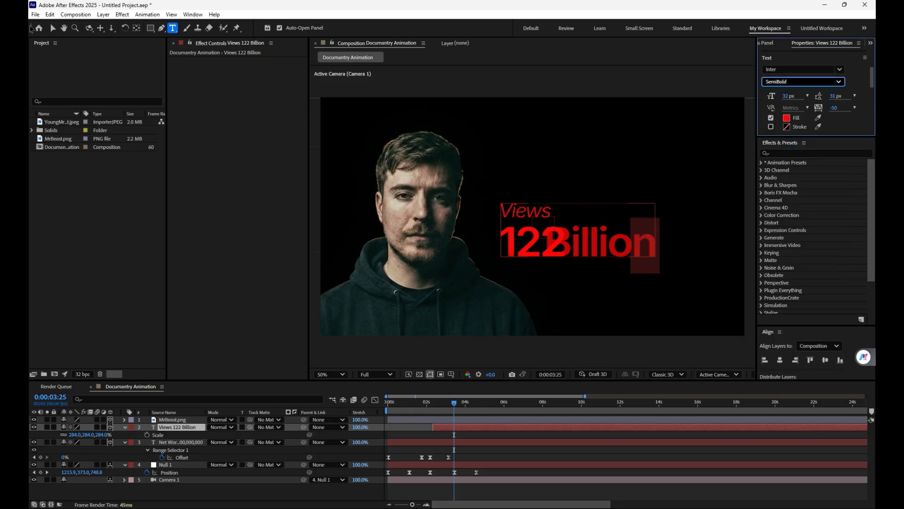
pyautogui.click(53, 30)
# Step: Preview the text reveal and move the Views layer's last Offset keyframe earlier to 0:00:03:25
pyautogui.press('space')
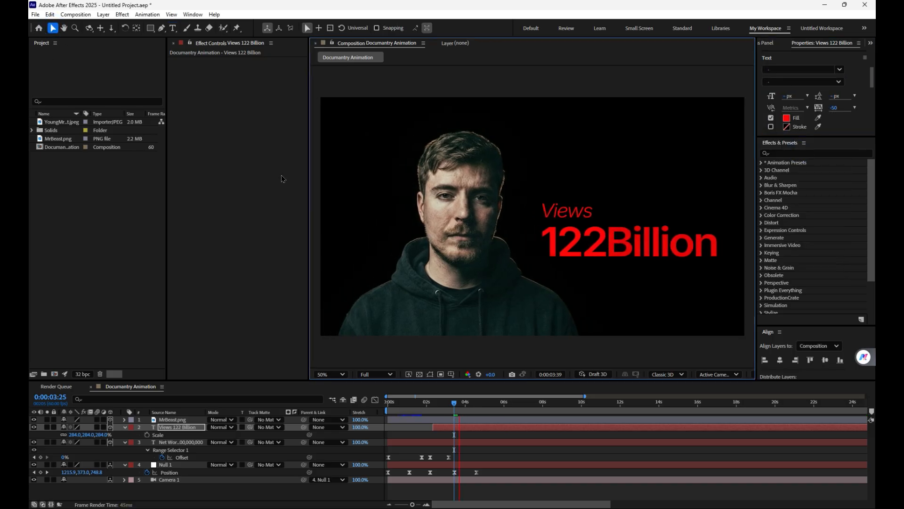
pyautogui.press('space')
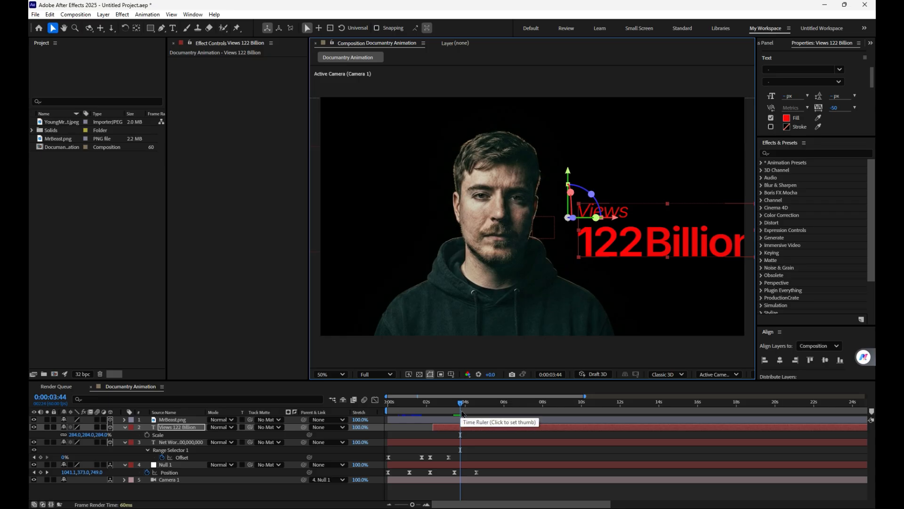
pyautogui.press('u')
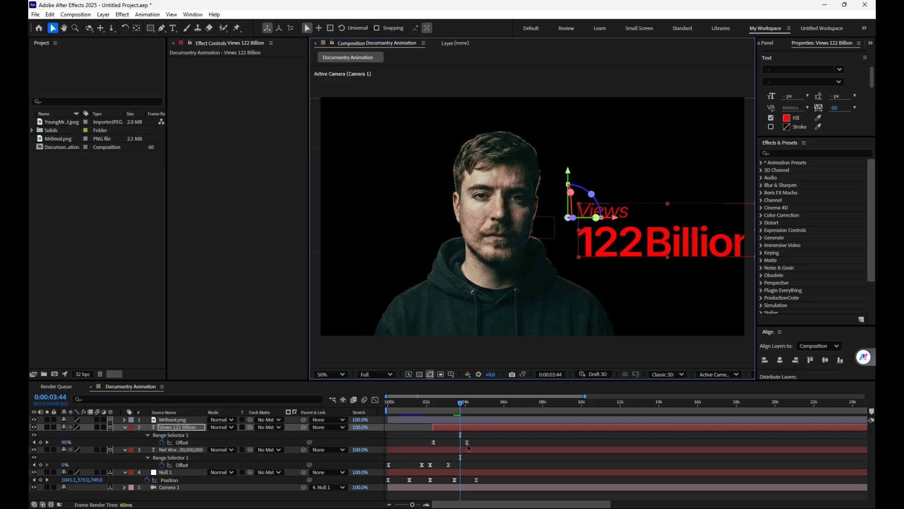
pyautogui.moveTo(467, 442); pyautogui.dragTo(457, 416)
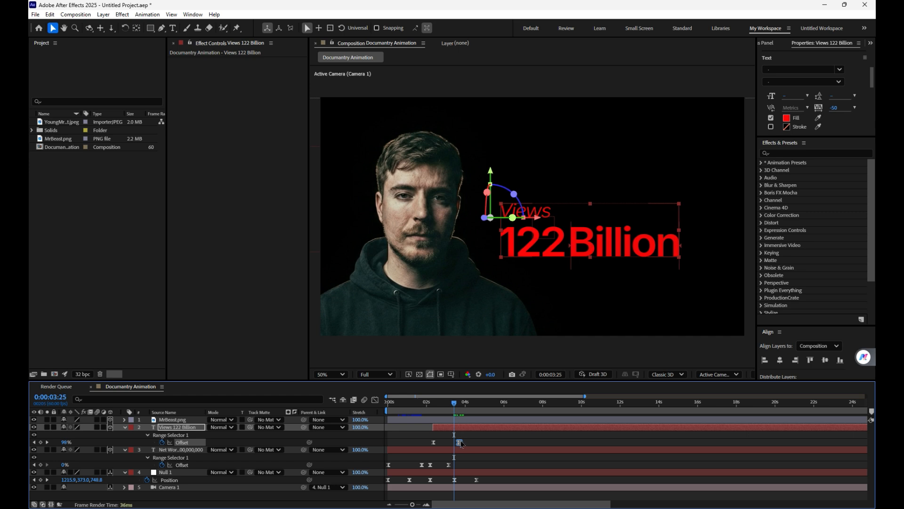
pyautogui.moveTo(460, 442); pyautogui.dragTo(453, 442)
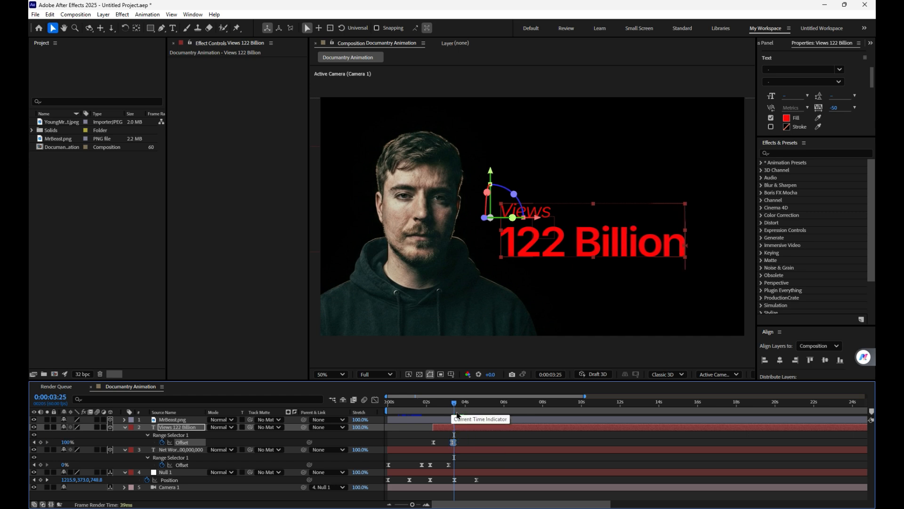
# Step: Copy the Views layer's two Offset keyframes to 0:00:03:31 and time-reverse the copies so the text animates out
pyautogui.moveTo(456, 409); pyautogui.dragTo(418, 453)
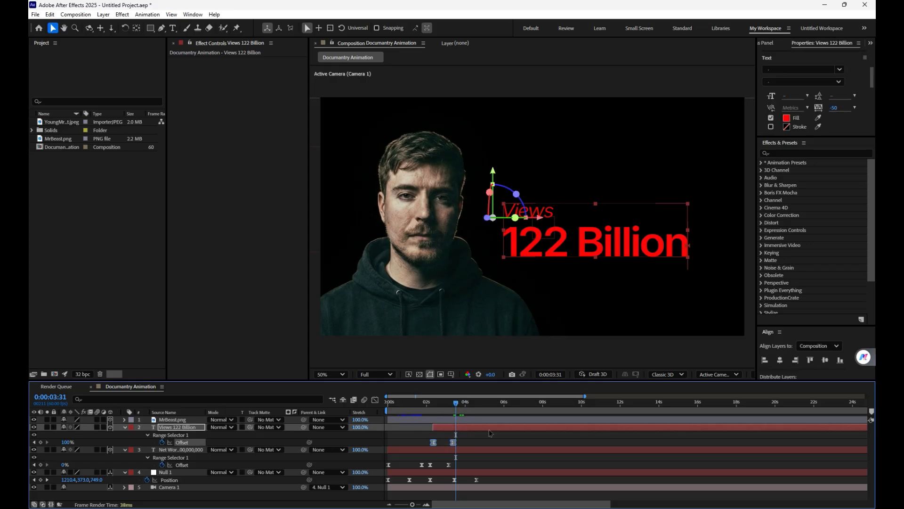
pyautogui.hotkey('ctrl', 'v')
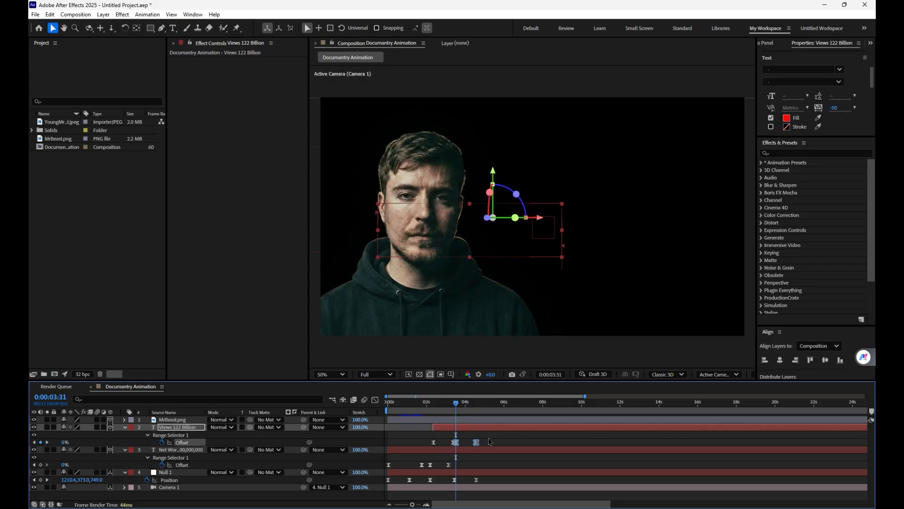
pyautogui.rightClick(476, 443)
pyautogui.moveTo(551, 438)
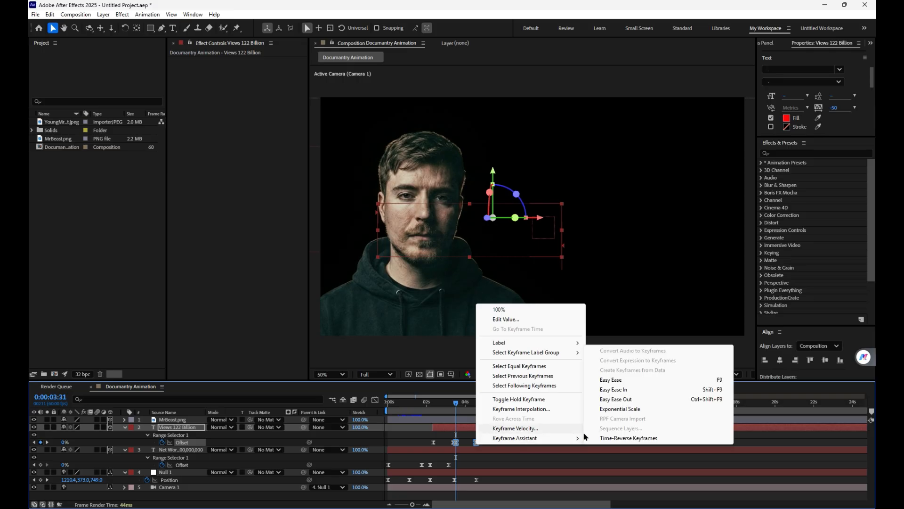
pyautogui.click(618, 438)
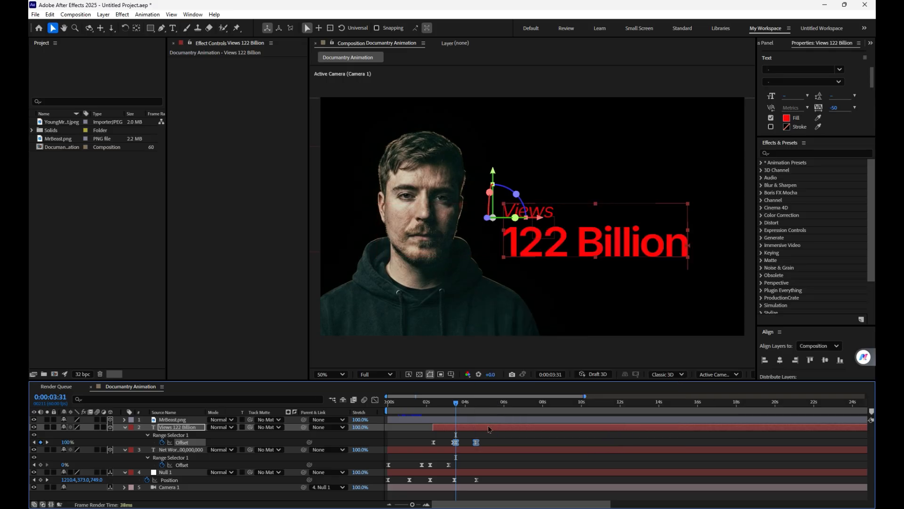
# Step: Duplicate the "Views 122 Billion" layer, preview the animation, and start the duplicate at about 4.8 seconds
pyautogui.hotkey('ctrl', 'd')
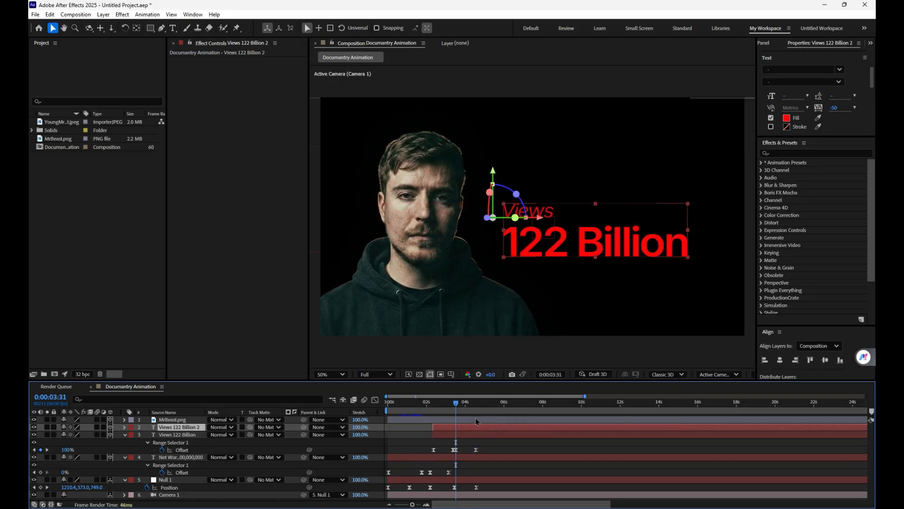
pyautogui.moveTo(460, 406)
pyautogui.mouseDown()
pyautogui.moveTo(474, 406)
pyautogui.moveTo(454, 408)
pyautogui.mouseUp()
pyautogui.press('space')
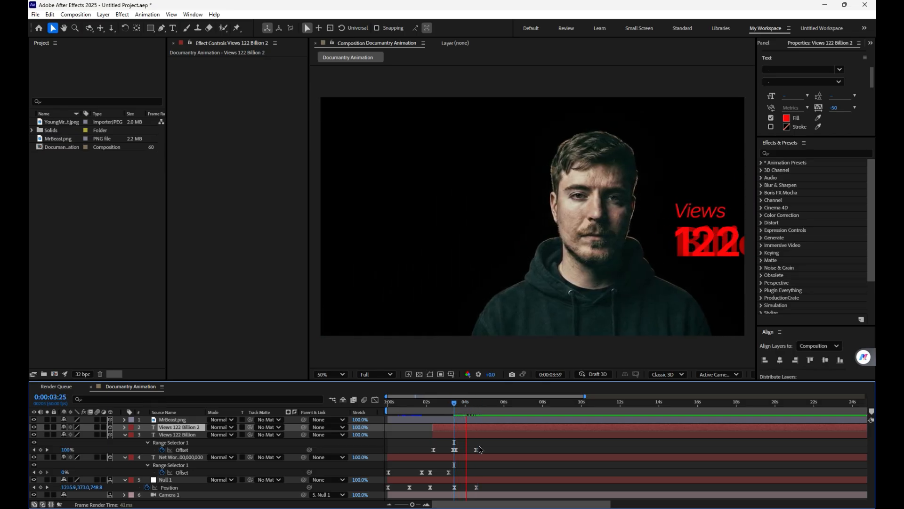
pyautogui.press('space')
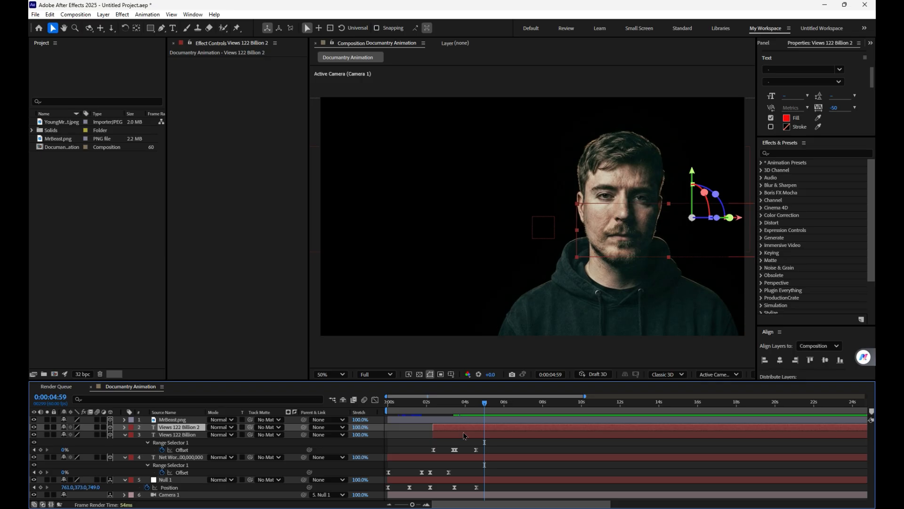
pyautogui.moveTo(467, 434); pyautogui.dragTo(509, 434)
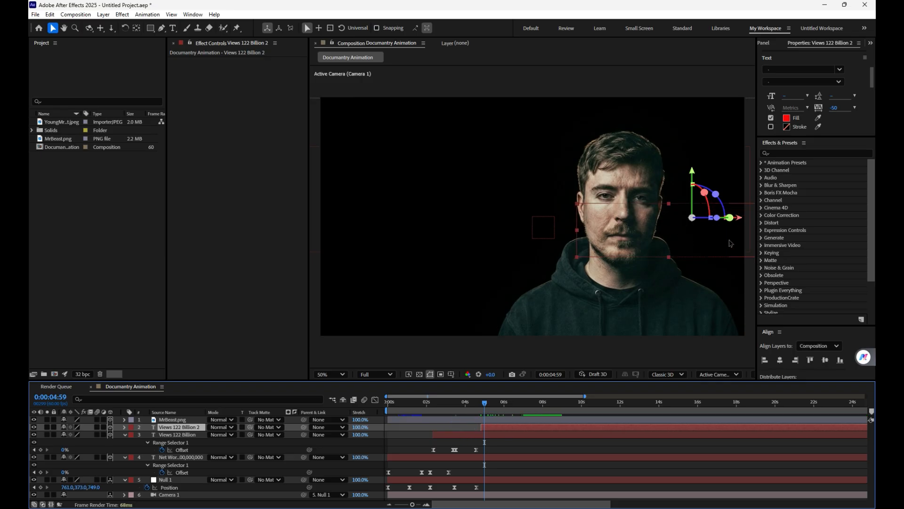
# Step: Delete the duplicate's last two Offset keyframes and place its text in the empty area left of the man
pyautogui.moveTo(488, 403); pyautogui.dragTo(560, 407)
pyautogui.moveTo(718, 246); pyautogui.dragTo(477, 211)
pyautogui.press('u')
pyautogui.moveTo(540, 440); pyautogui.dragTo(482, 442)
pyautogui.moveTo(533, 211); pyautogui.dragTo(423, 213)
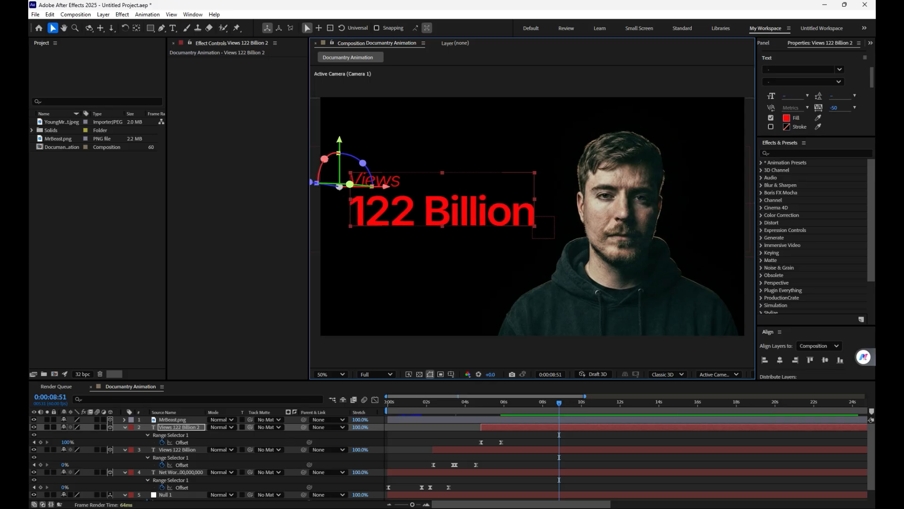
# Step: Replace the "Views" line in the duplicated text layer with "Subscribers"
pyautogui.click(173, 29)
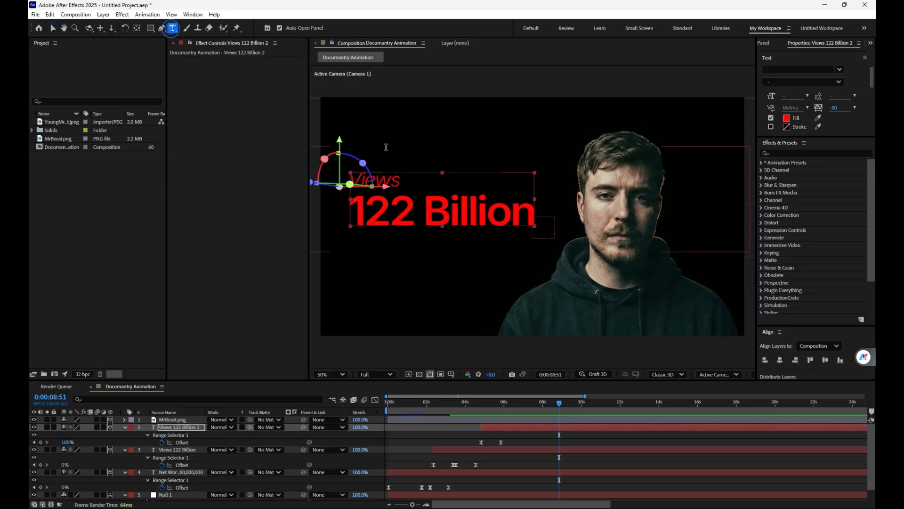
pyautogui.moveTo(404, 181); pyautogui.dragTo(336, 183)
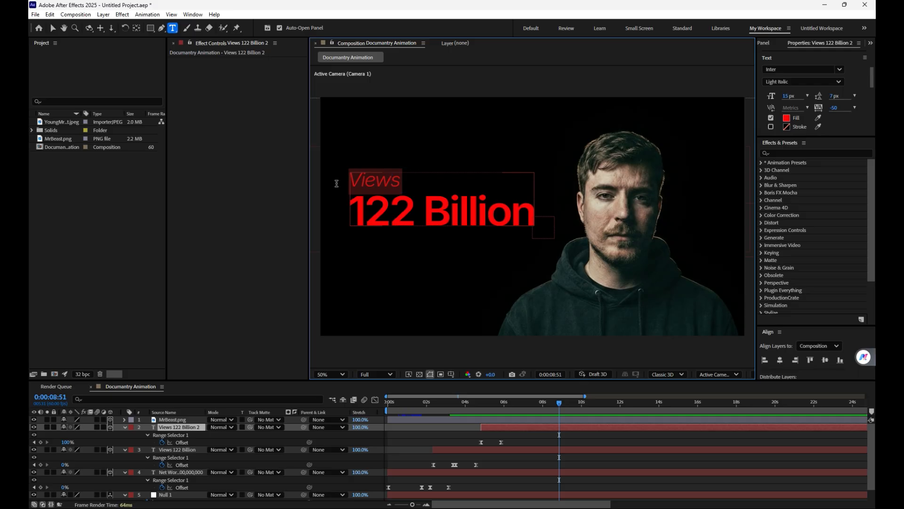
pyautogui.write('Subscr')
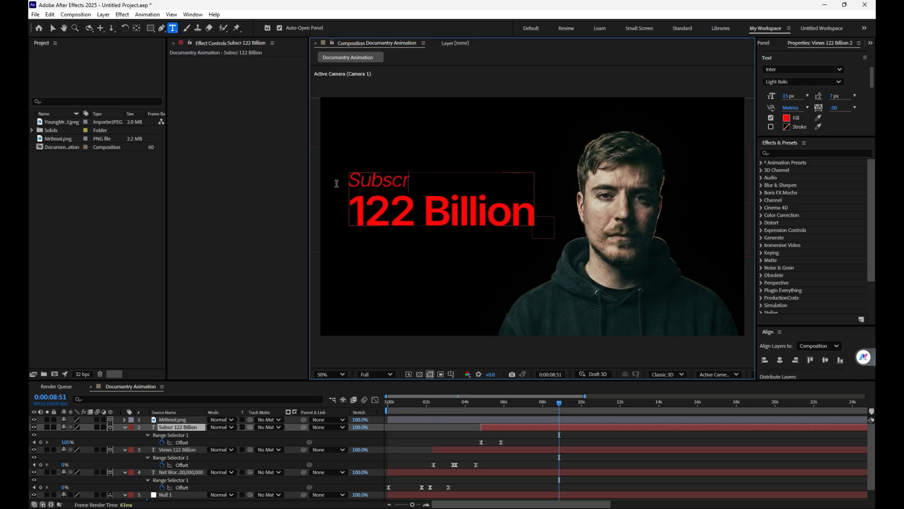
pyautogui.write('ibers')
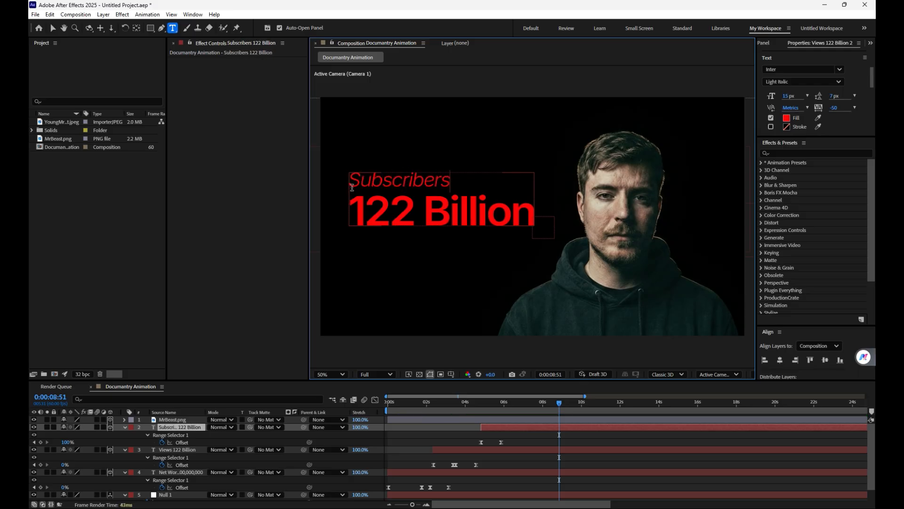
# Step: Replace "122 Billion" below the Subscribers heading with "468M"
pyautogui.moveTo(370, 213); pyautogui.dragTo(532, 225)
pyautogui.moveTo(352, 212); pyautogui.dragTo(526, 207)
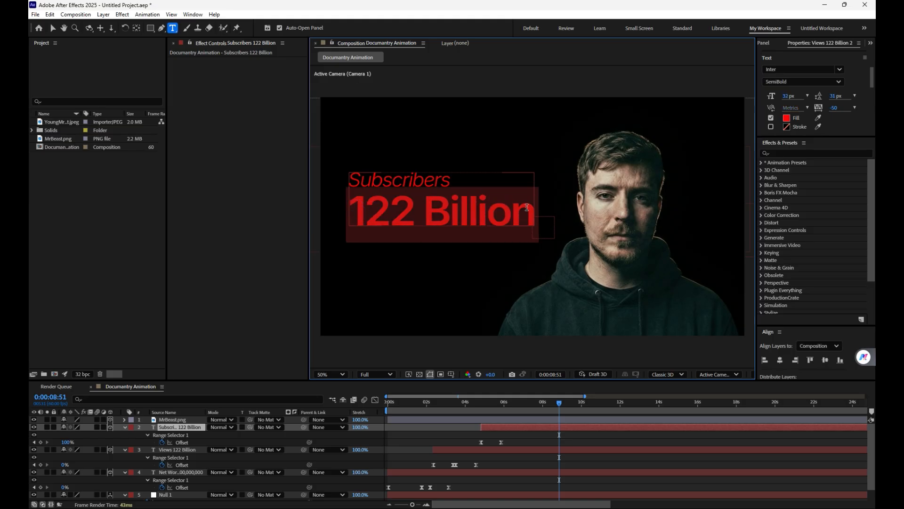
pyautogui.press('BackSpace')
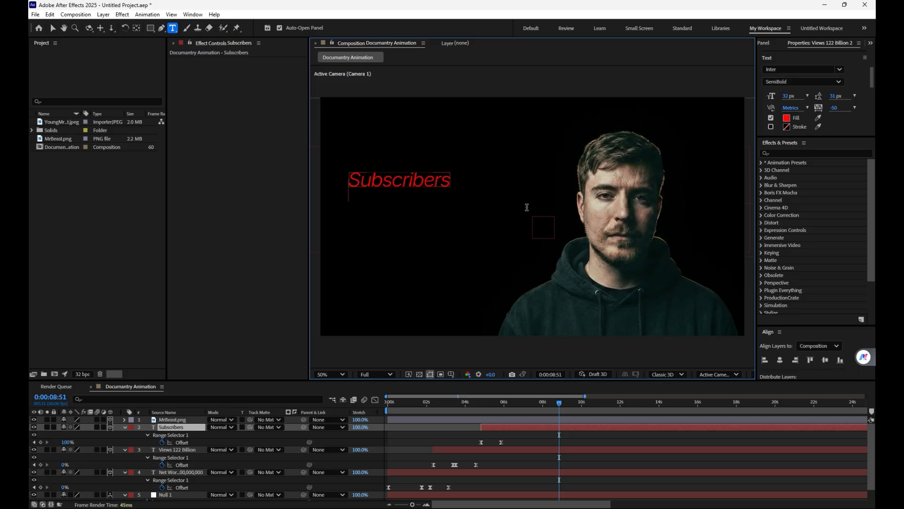
pyautogui.write('4')
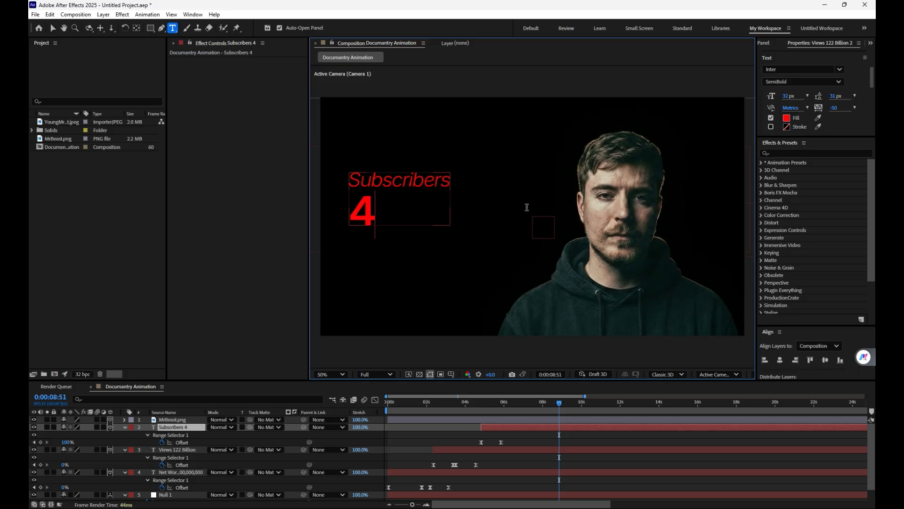
pyautogui.write('68')
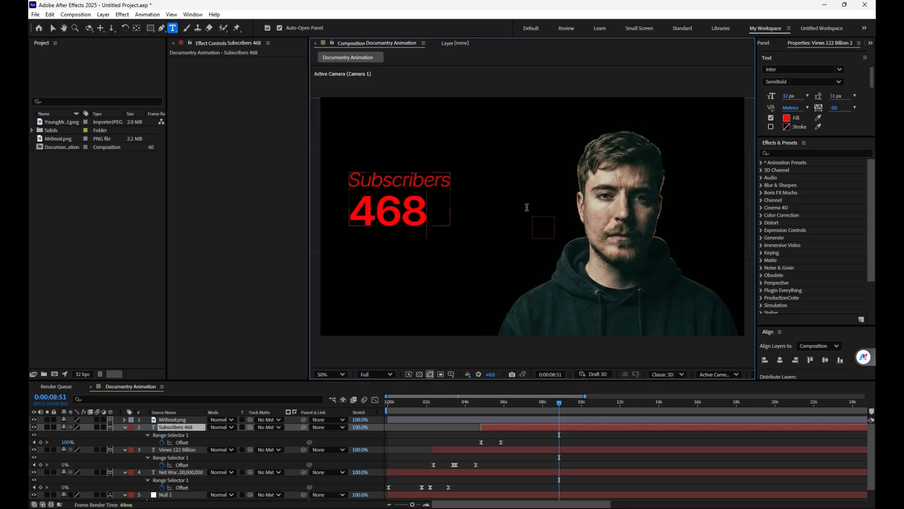
pyautogui.write('m')
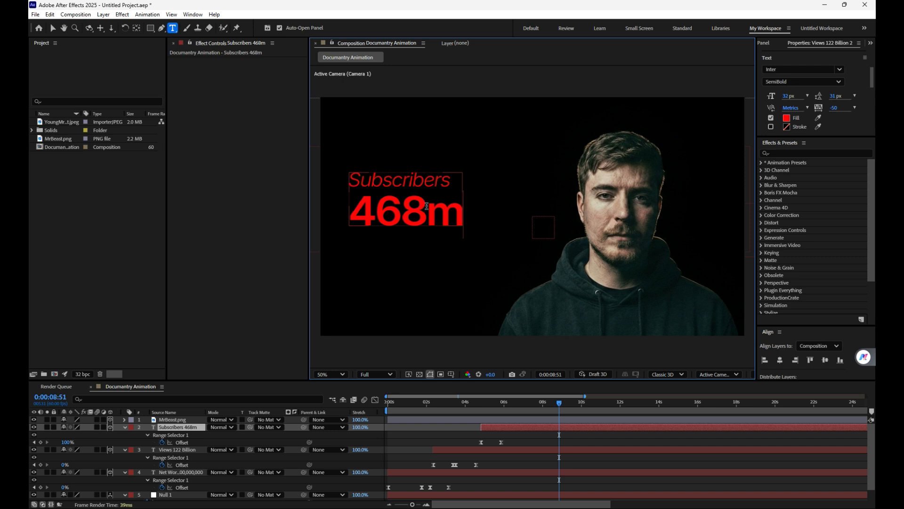
pyautogui.press('BackSpace')
pyautogui.write('M')
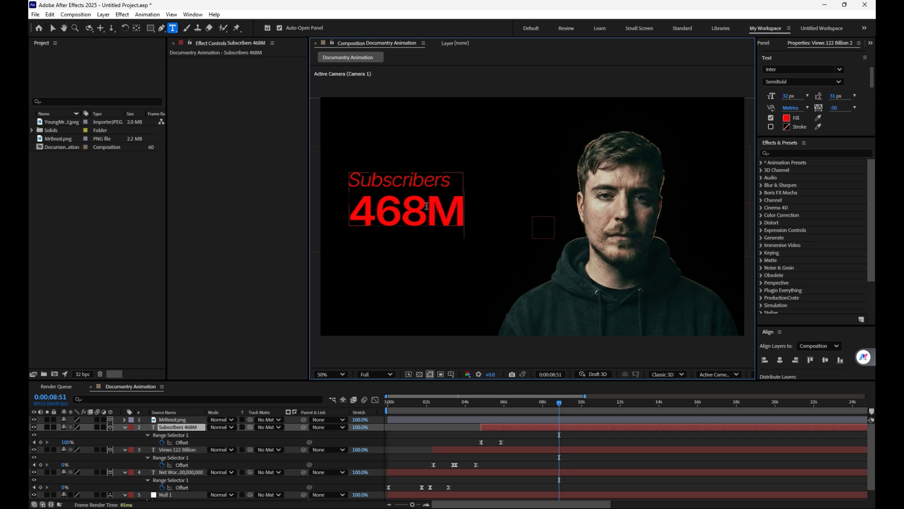
# Step: Shift the Subscribers text closer to the man and reduce the font size of its heading, leaving out the initial "S"
pyautogui.click(52, 28)
pyautogui.moveTo(422, 214); pyautogui.dragTo(469, 208)
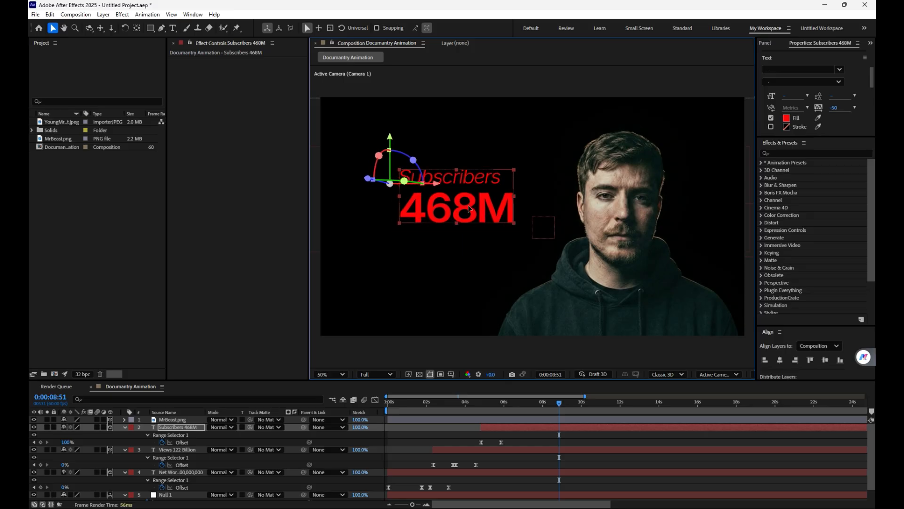
pyautogui.click(173, 27)
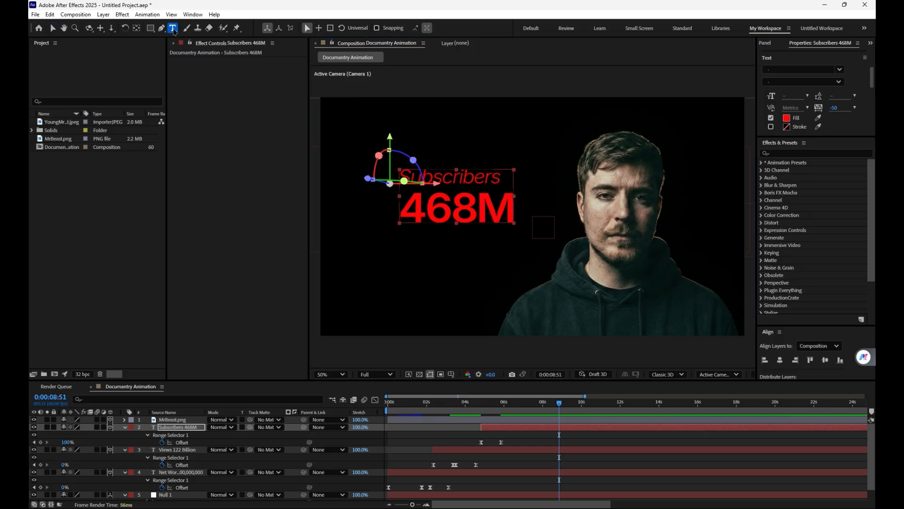
pyautogui.moveTo(501, 182); pyautogui.dragTo(407, 179)
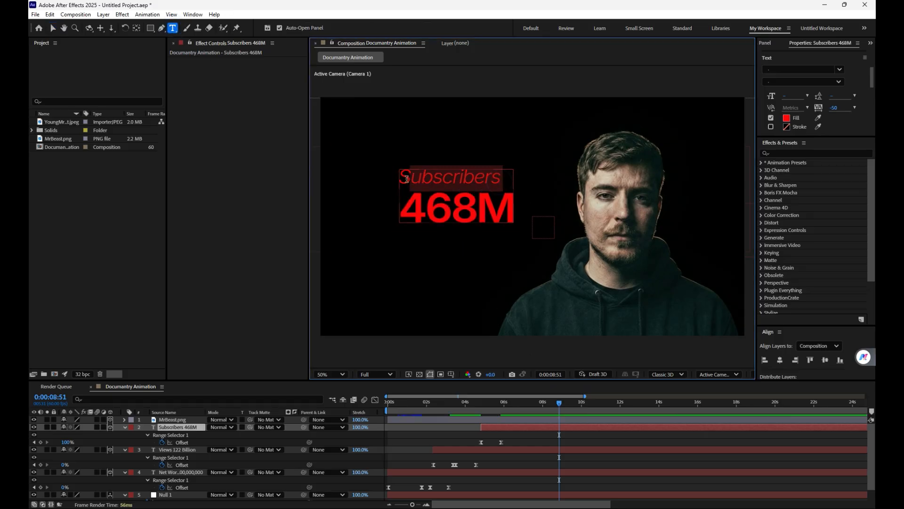
pyautogui.moveTo(787, 94); pyautogui.dragTo(765, 97)
pyautogui.click(53, 29)
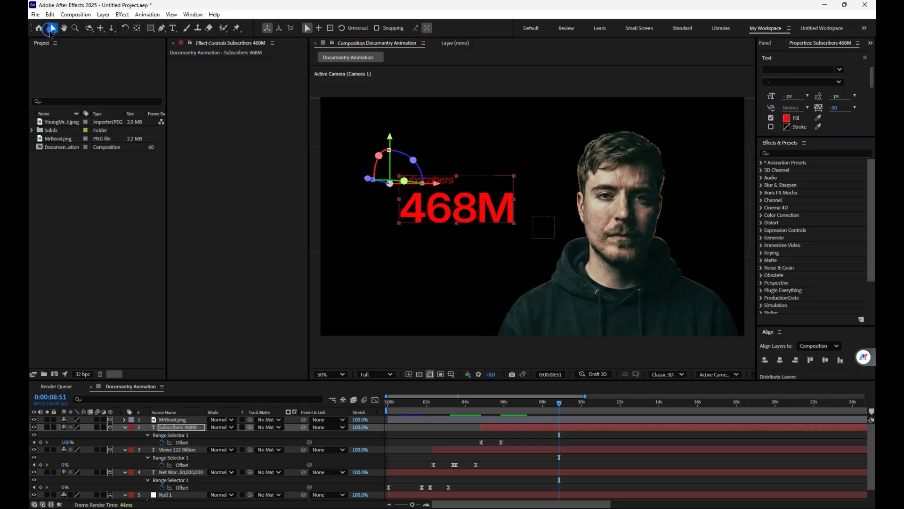
# Step: Set the Views layer's Range Selector to be based on Characters in its Advanced options, checking the text at 0:00:03:03
pyautogui.moveTo(570, 400); pyautogui.dragTo(447, 413)
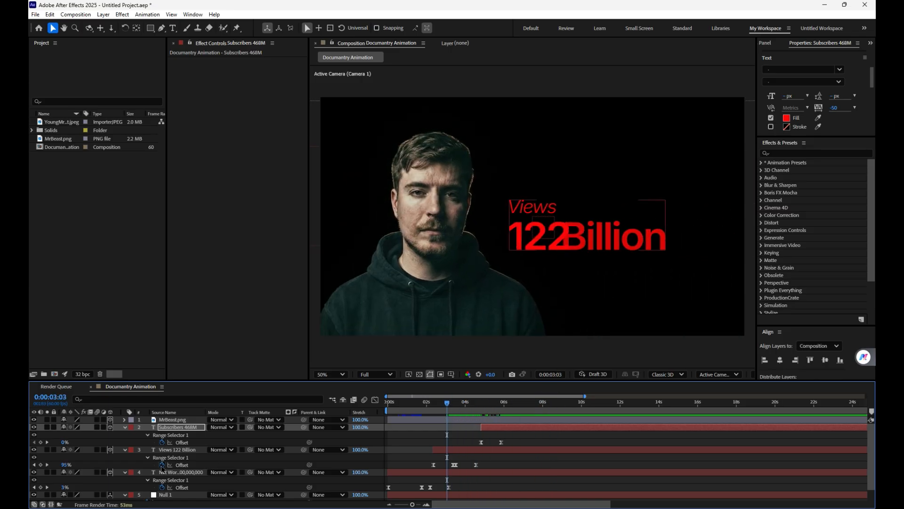
pyautogui.click(124, 450)
pyautogui.click(124, 449)
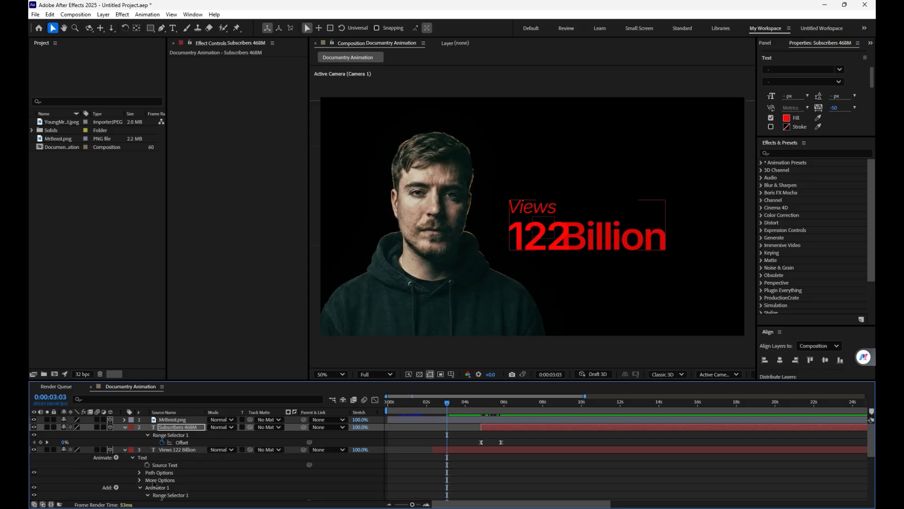
pyautogui.scroll(-2, 155, 483)
pyautogui.click(154, 495)
pyautogui.scroll(-6, 153, 493)
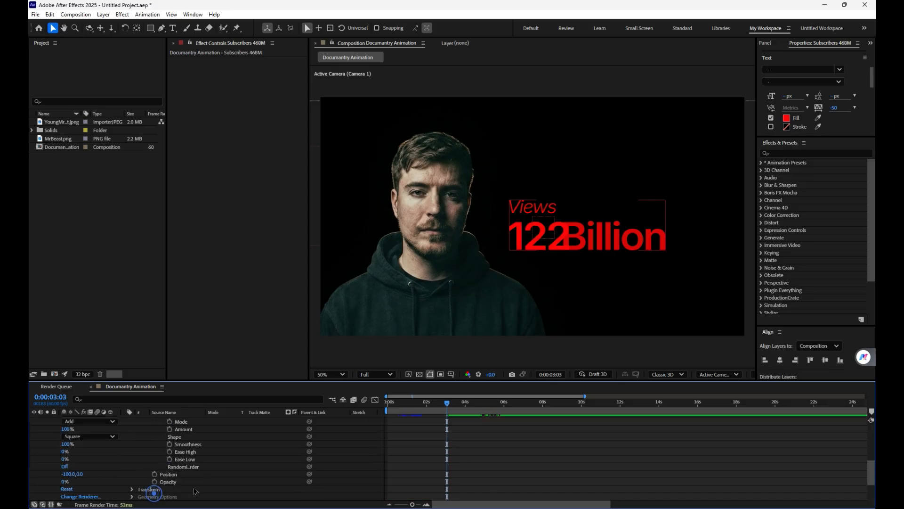
pyautogui.scroll(2, 165, 466)
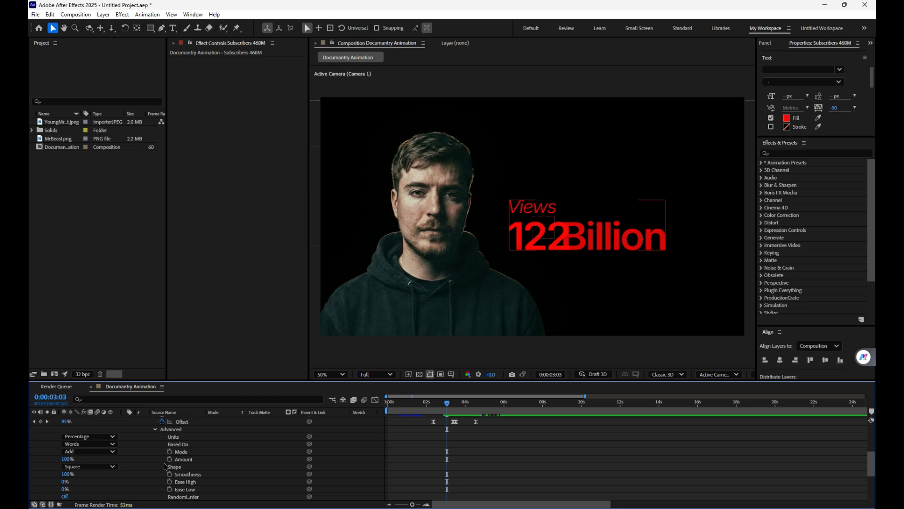
pyautogui.click(92, 443)
pyautogui.click(96, 453)
# Step: Set the "Subscribers 468M" layer's Range Selector to be based on Characters and collapse the layers' properties
pyautogui.scroll(2, 180, 471)
pyautogui.scroll(-2, 98, 467)
pyautogui.scroll(4, 110, 459)
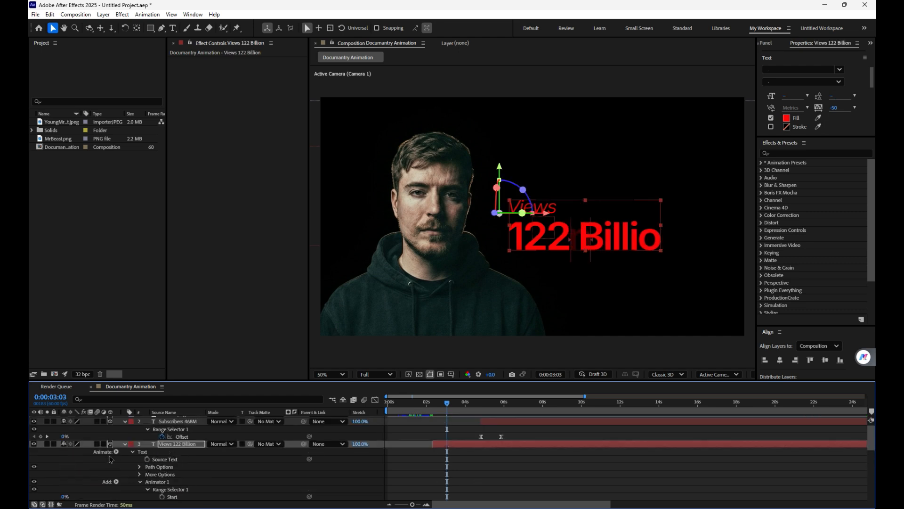
pyautogui.click(125, 422)
pyautogui.click(123, 420)
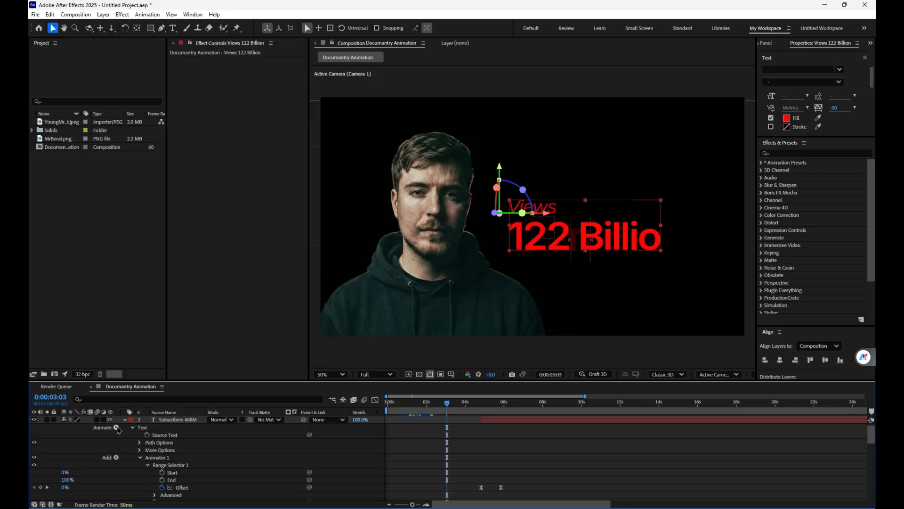
pyautogui.scroll(-2, 141, 470)
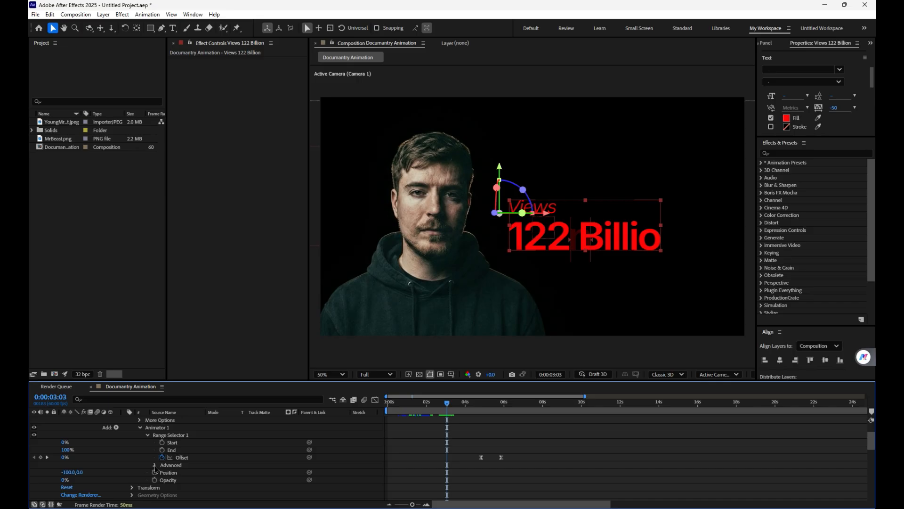
pyautogui.click(155, 466)
pyautogui.scroll(-2, 152, 465)
pyautogui.click(90, 443)
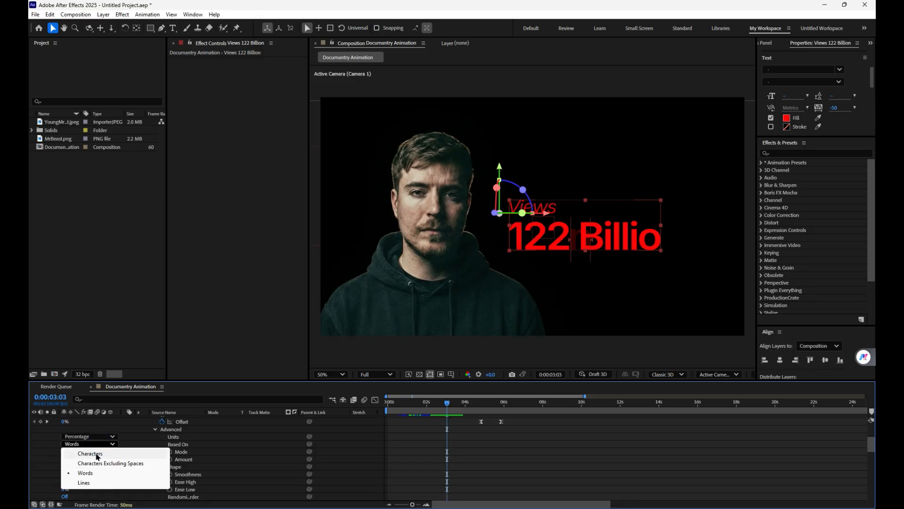
pyautogui.click(90, 454)
pyautogui.click(532, 461)
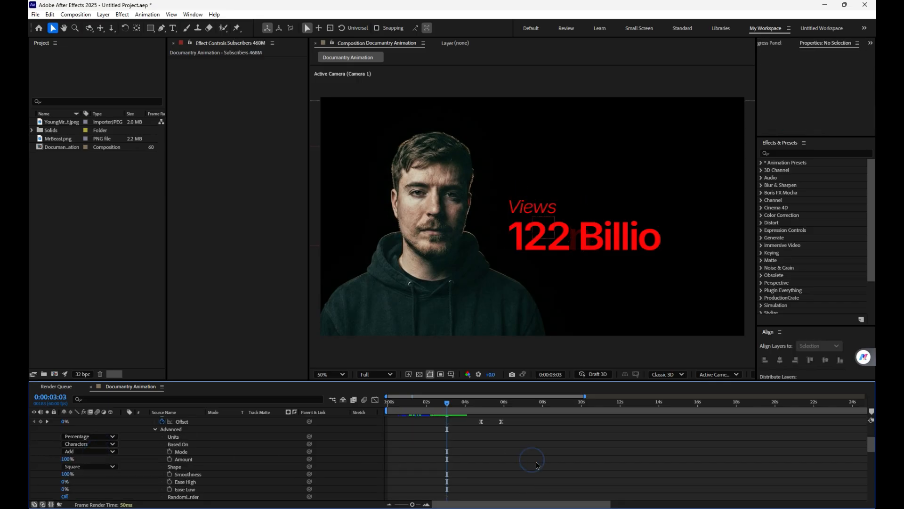
pyautogui.press('u')
# Step: Start the "Subscribers 468M" layer earlier, at about 3.3 seconds, and preview the animation from the beginning
pyautogui.moveTo(451, 404); pyautogui.dragTo(477, 404)
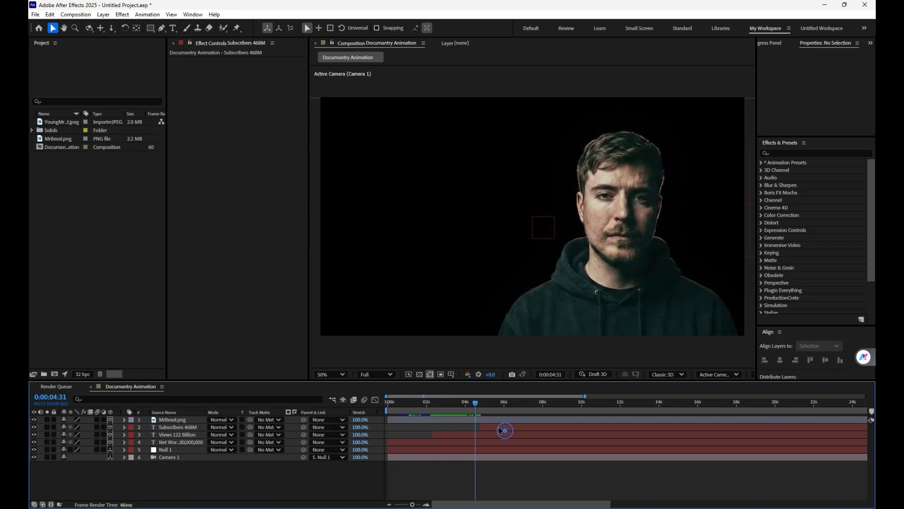
pyautogui.moveTo(506, 430); pyautogui.dragTo(382, 398)
pyautogui.press('space')
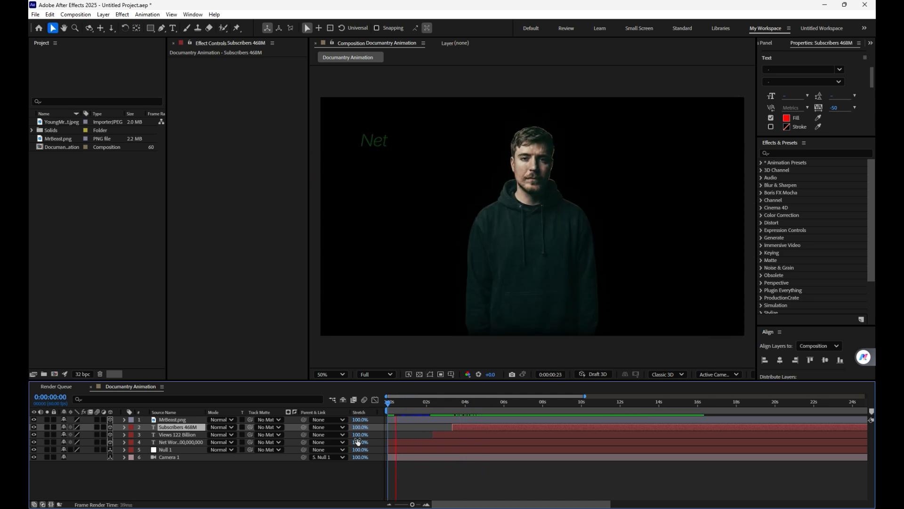
pyautogui.press('space')
# Step: Enable motion blur for the composition and for every layer except the camera, and preview the animation from the beginning
pyautogui.click(98, 420)
pyautogui.moveTo(98, 423); pyautogui.dragTo(97, 450)
pyautogui.click(364, 399)
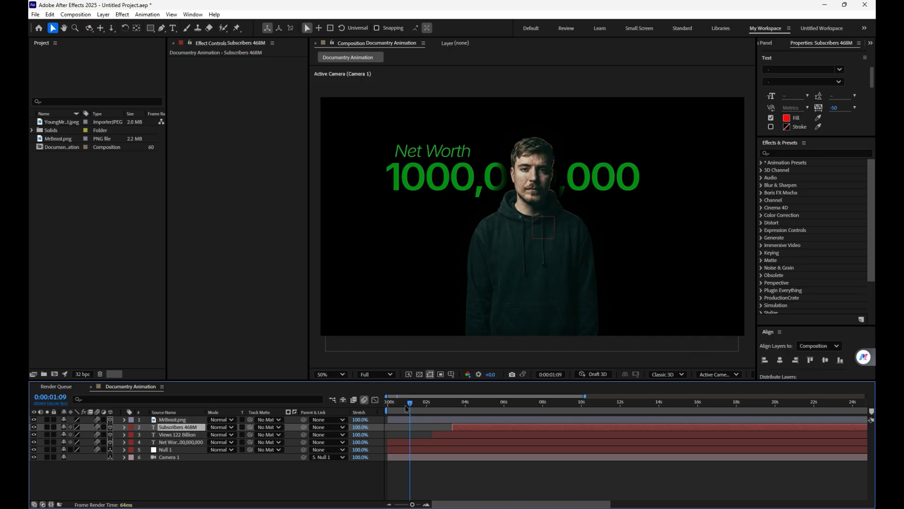
pyautogui.moveTo(408, 407); pyautogui.dragTo(348, 404)
pyautogui.press('space')
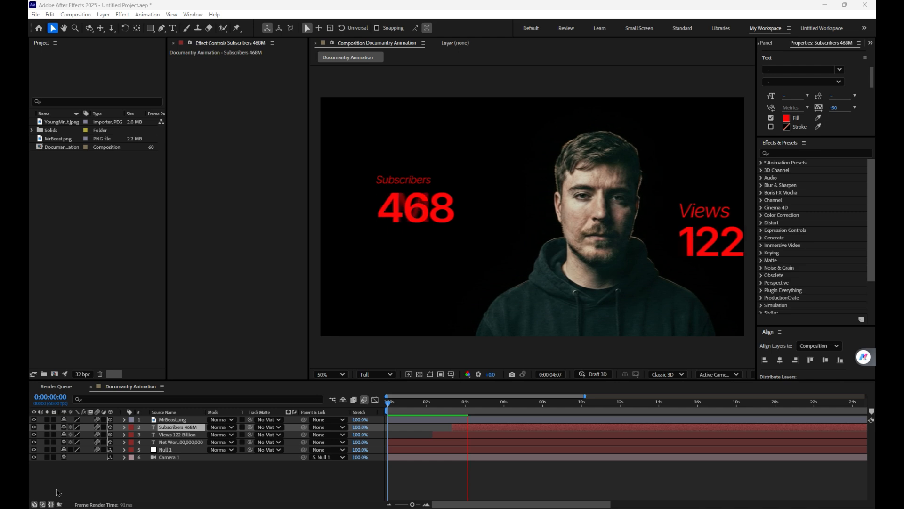
pyautogui.press('space')
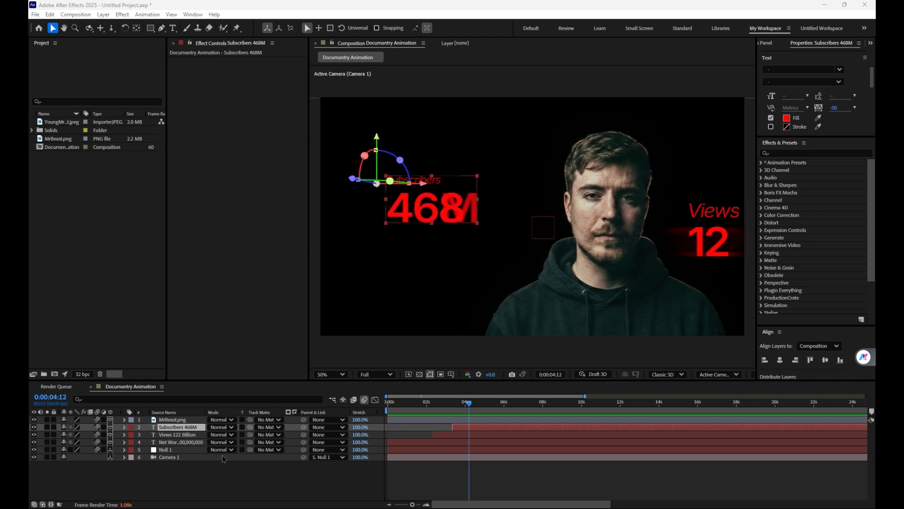
pyautogui.moveTo(466, 405); pyautogui.dragTo(387, 409)
pyautogui.press('space')
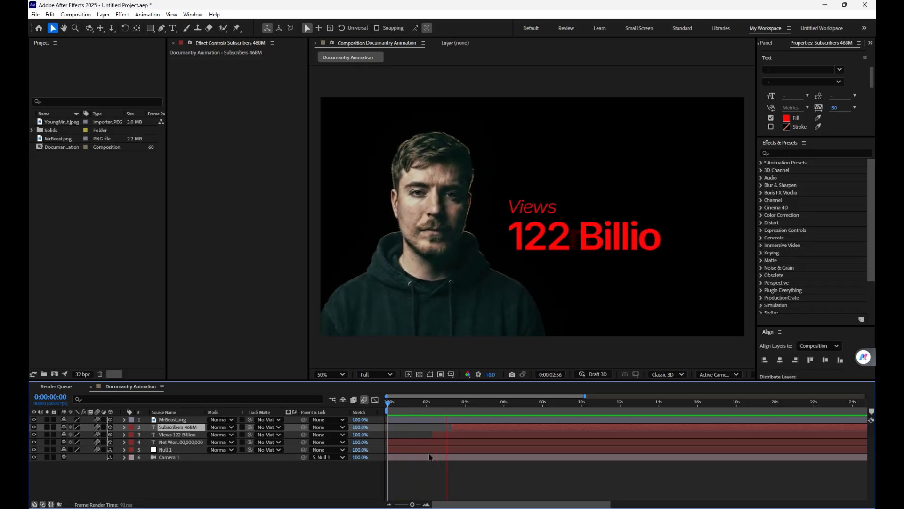
pyautogui.press('space')
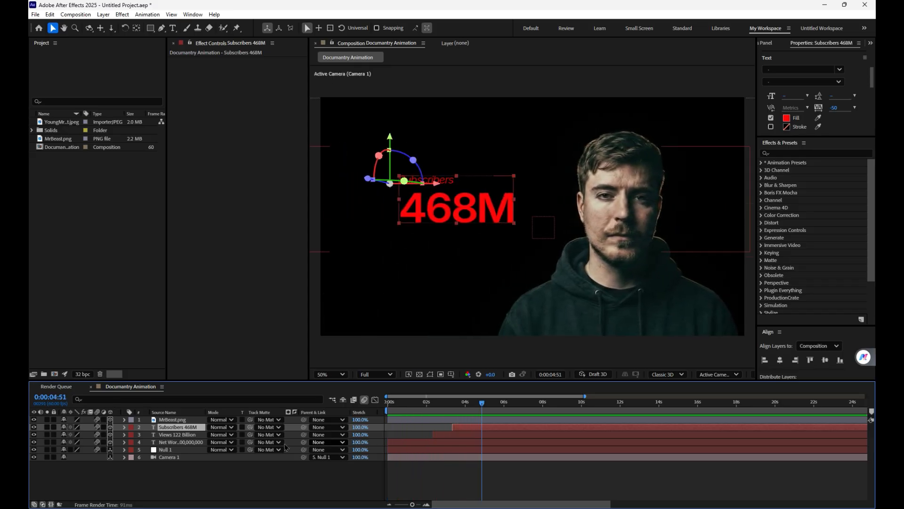
# Step: Keyframe Null 1's Position at 0:00:04:51, increase its Y position at about 6 seconds so the camera drops below the man, and preview the move
pyautogui.click(177, 450)
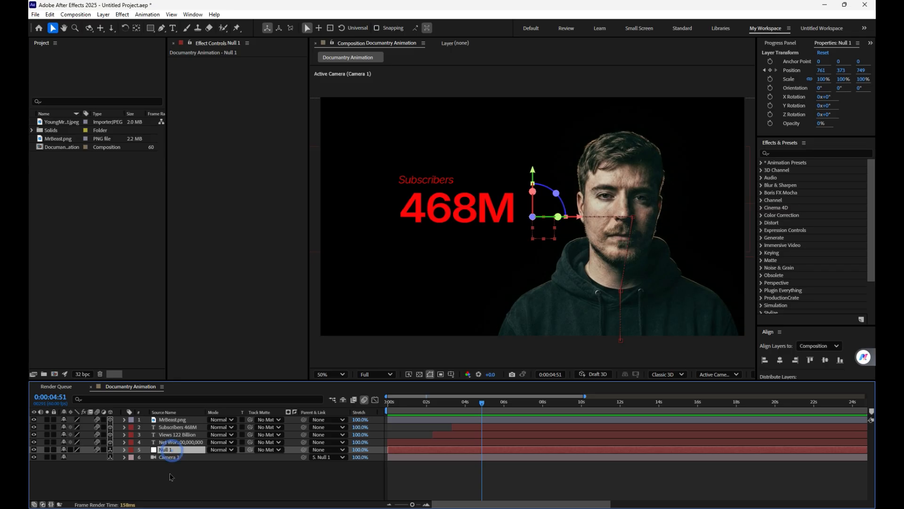
pyautogui.press('p')
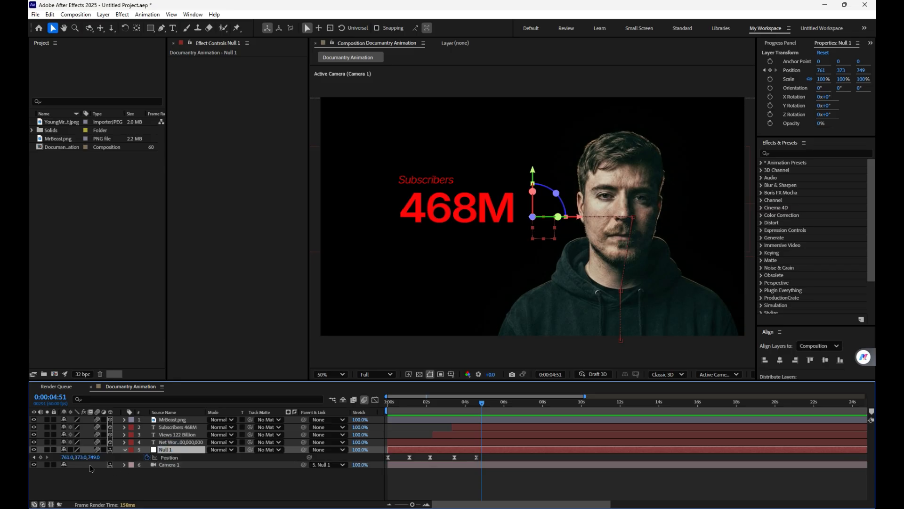
pyautogui.click(41, 457)
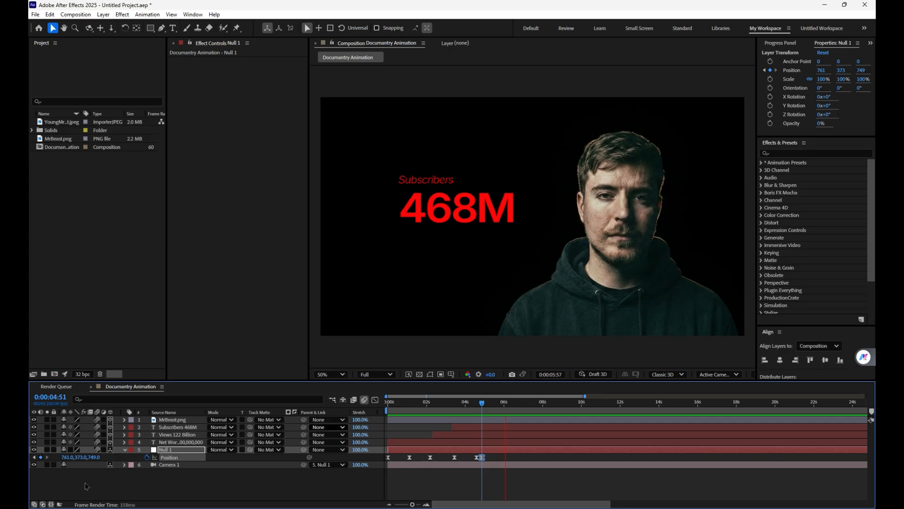
pyautogui.press('space')
pyautogui.moveTo(78, 458); pyautogui.dragTo(582, 388)
pyautogui.moveTo(508, 411); pyautogui.dragTo(470, 411)
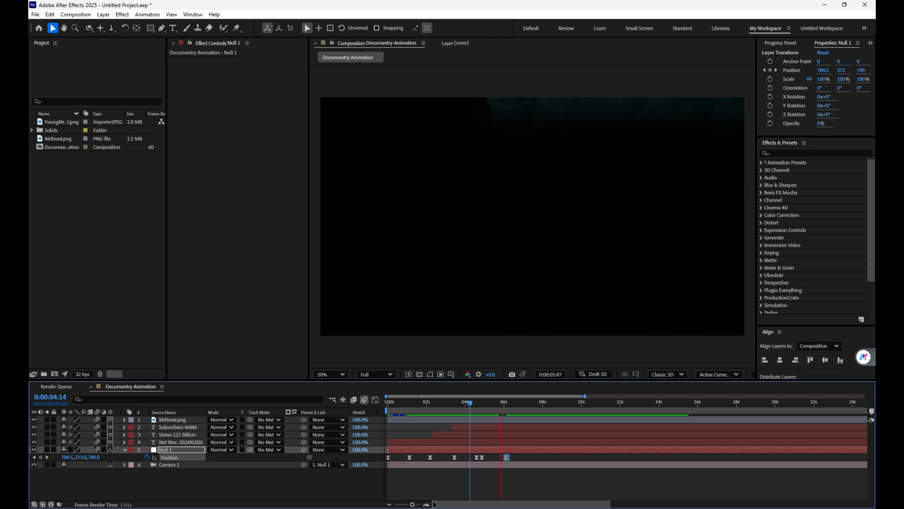
pyautogui.press('space')
pyautogui.hotkey('shift', 'pageup')
pyautogui.hotkey('shift', 'pageup')
pyautogui.hotkey('shift', 'pageup')
pyautogui.hotkey('shift', 'pageup')
pyautogui.hotkey('shift', 'pageup')
pyautogui.hotkey('shift', 'pageup')
pyautogui.hotkey('shift', 'pageup')
pyautogui.hotkey('shift', 'pageup')
pyautogui.hotkey('shift', 'pageup')
pyautogui.hotkey('shift', 'pageup')
pyautogui.hotkey('shift', 'pageup')
pyautogui.hotkey('shift', 'pageup')
pyautogui.hotkey('shift', 'pageup')
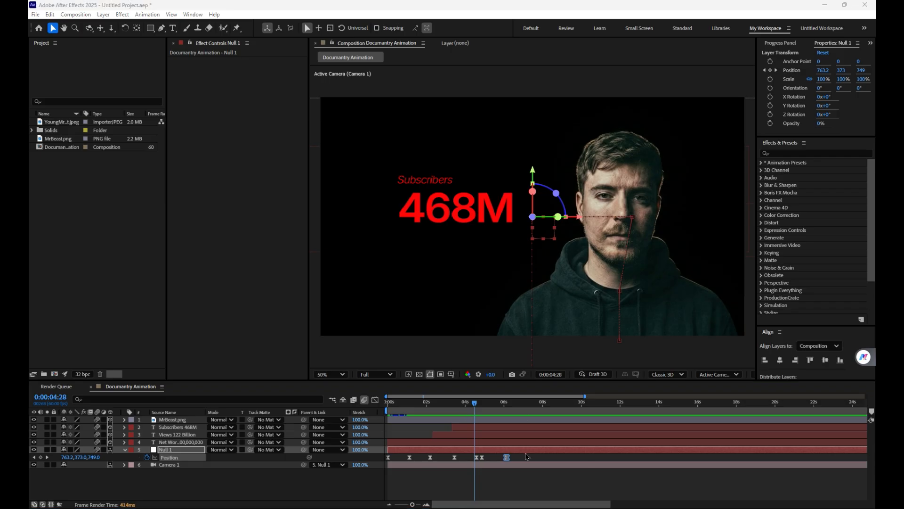
# Step: Preview the camera's downward move from about 0:00:04:28 and check Null 1's last two Position keyframes
pyautogui.click(476, 408)
pyautogui.press('space')
pyautogui.moveTo(516, 458); pyautogui.dragTo(480, 455)
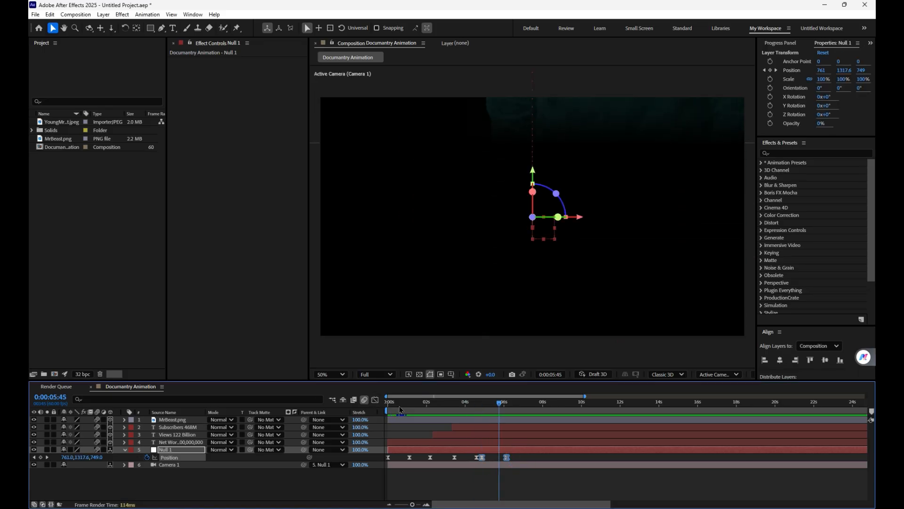
pyautogui.click(522, 461)
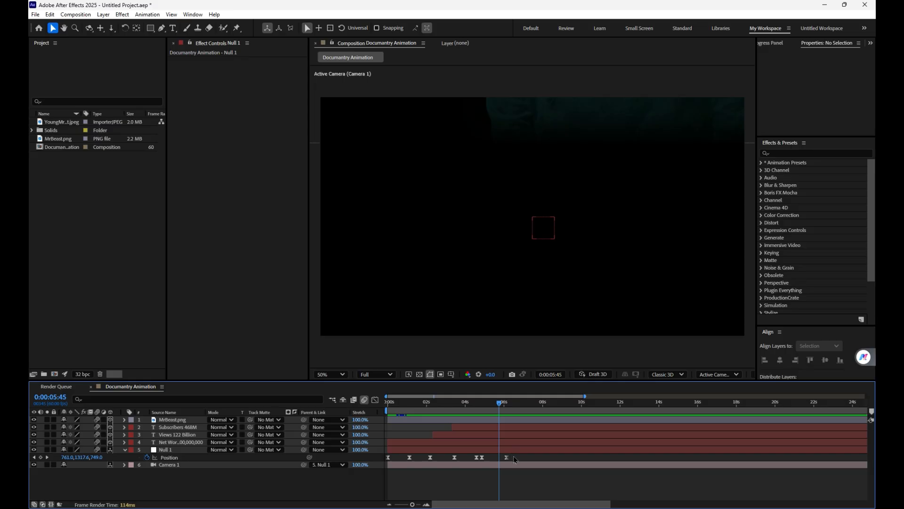
pyautogui.press('space')
pyautogui.press('space')
# Step: Add YoungMrBeast.jpeg as the top layer, make it 3D, scale it to 30%, and place it in the camera's lowered view
pyautogui.click(74, 193)
pyautogui.moveTo(61, 122); pyautogui.dragTo(182, 420)
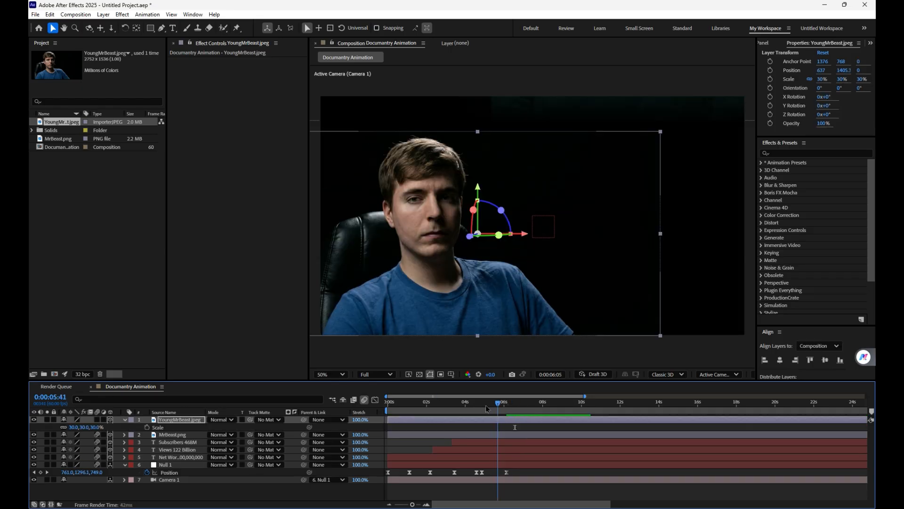
pyautogui.moveTo(508, 404)
pyautogui.mouseDown()
pyautogui.moveTo(395, 411)
pyautogui.moveTo(520, 414)
pyautogui.mouseUp()
pyautogui.click(533, 467)
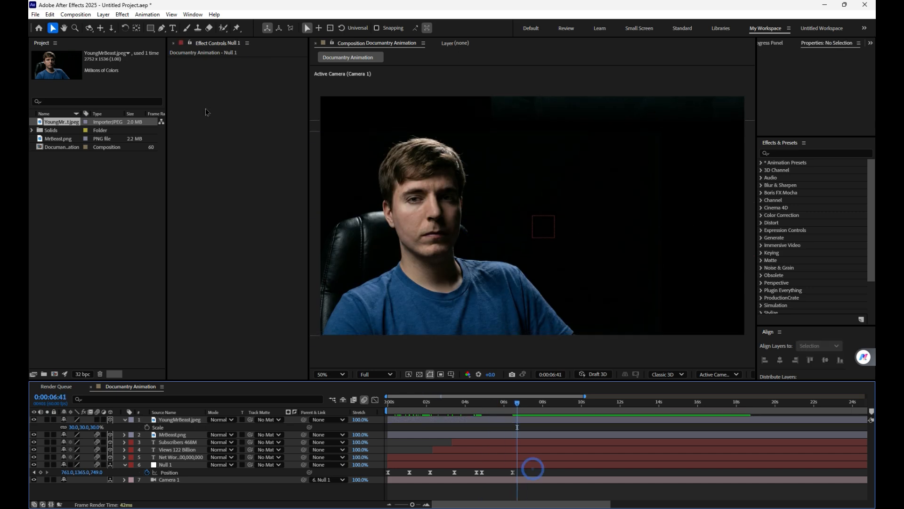
# Step: Draw a wide white rectangle and a 92 × 98 px one beside it in one shape layer, make it 3D, and scale it to 62%
pyautogui.click(150, 28)
pyautogui.moveTo(554, 198); pyautogui.dragTo(657, 219)
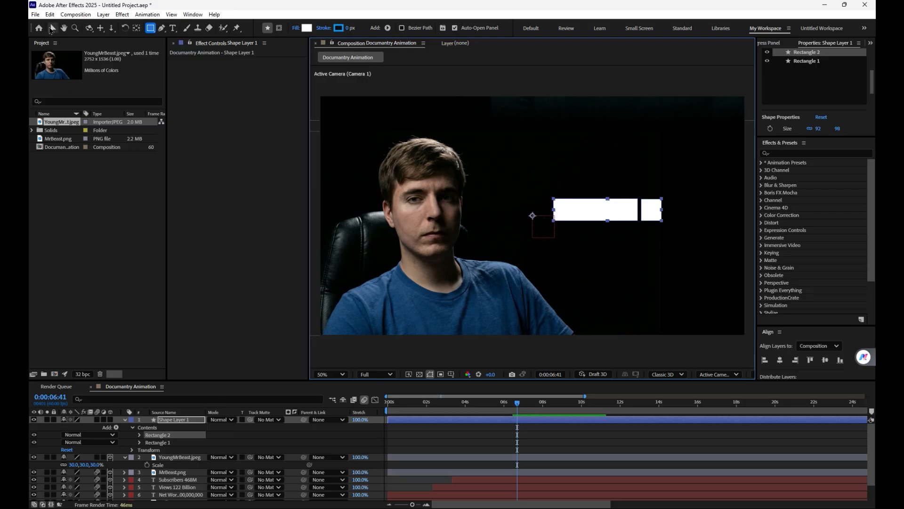
pyautogui.click(53, 28)
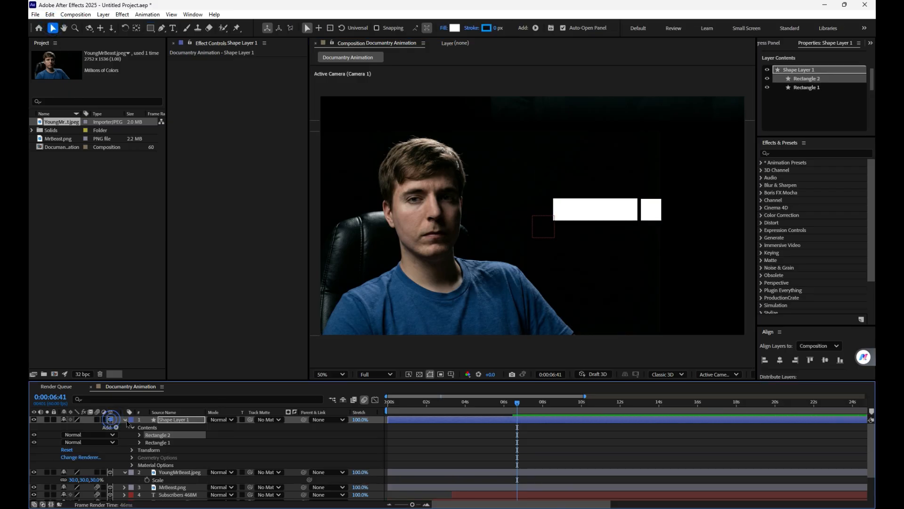
# Step: Add a text layer reading "Subscriber" on the wide white rectangle
pyautogui.press('.')
pyautogui.press('space')
pyautogui.moveTo(547, 189); pyautogui.dragTo(420, 208)
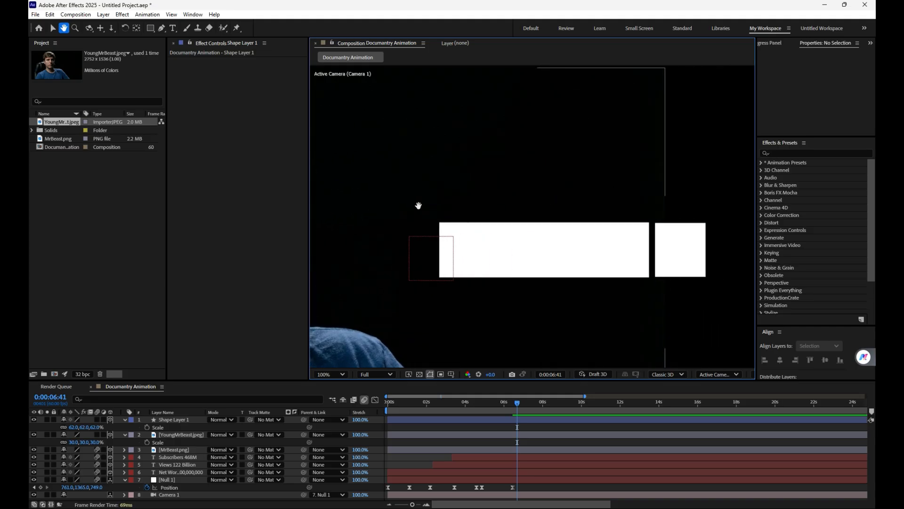
pyautogui.click(174, 28)
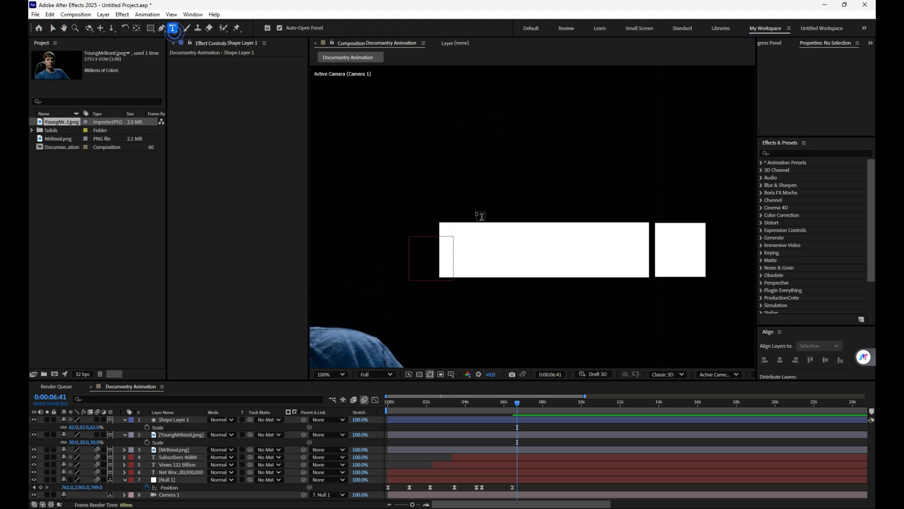
pyautogui.click(501, 250)
pyautogui.write('T')
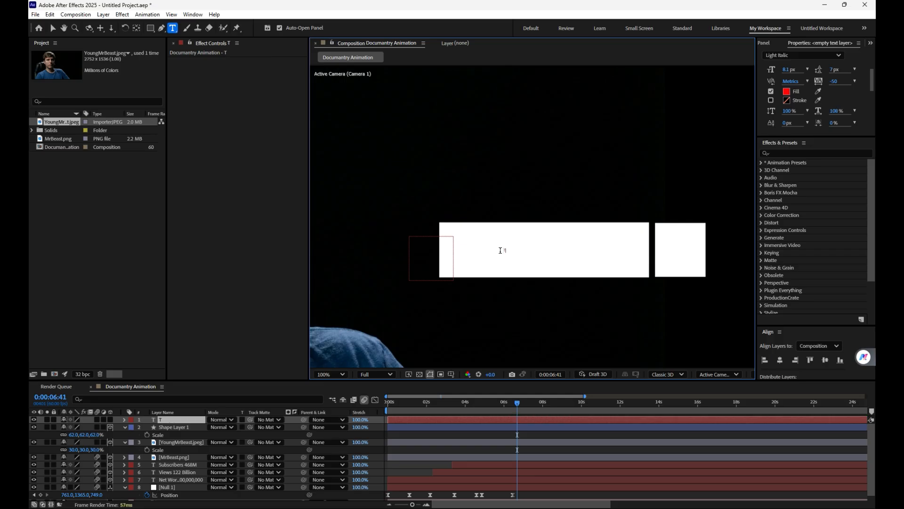
pyautogui.write('Subscriber')
pyautogui.click(53, 28)
# Step: Scale the "Subscriber" text layer to 679% and set its fill color to black (000000)
pyautogui.press('s')
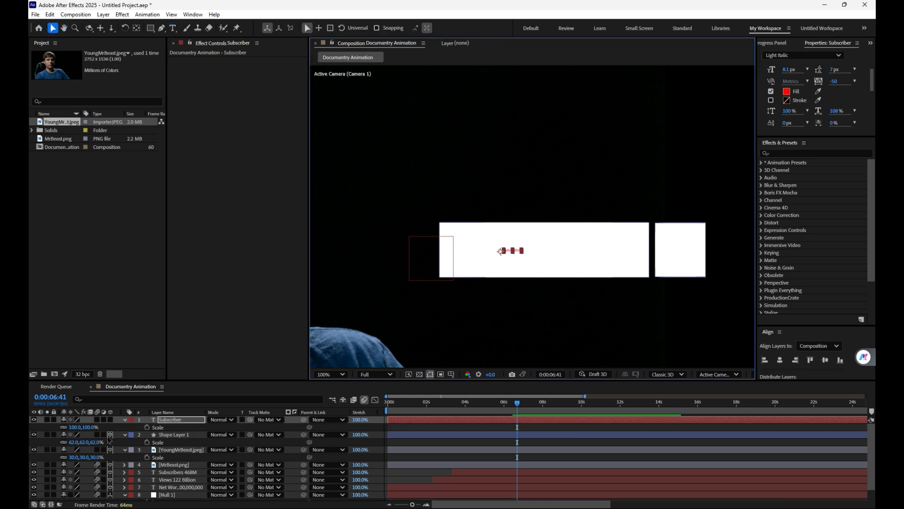
pyautogui.moveTo(89, 429); pyautogui.dragTo(372, 429)
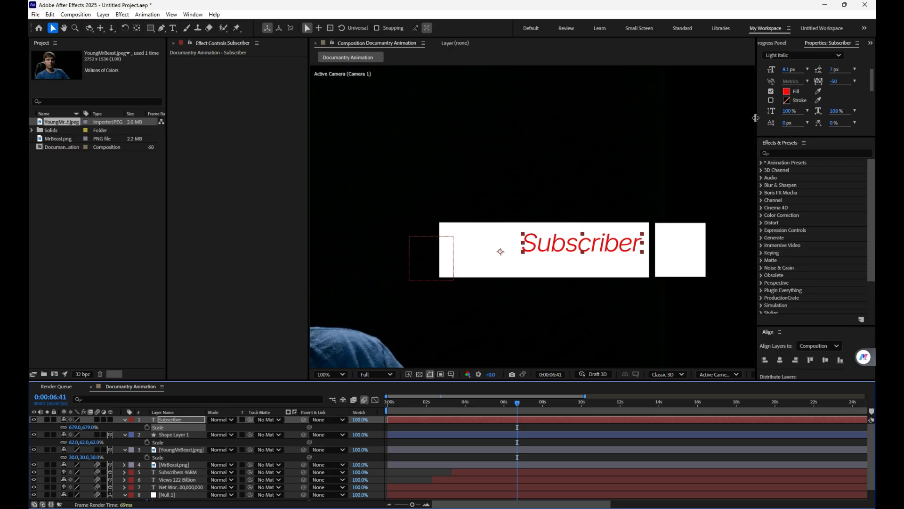
pyautogui.click(787, 91)
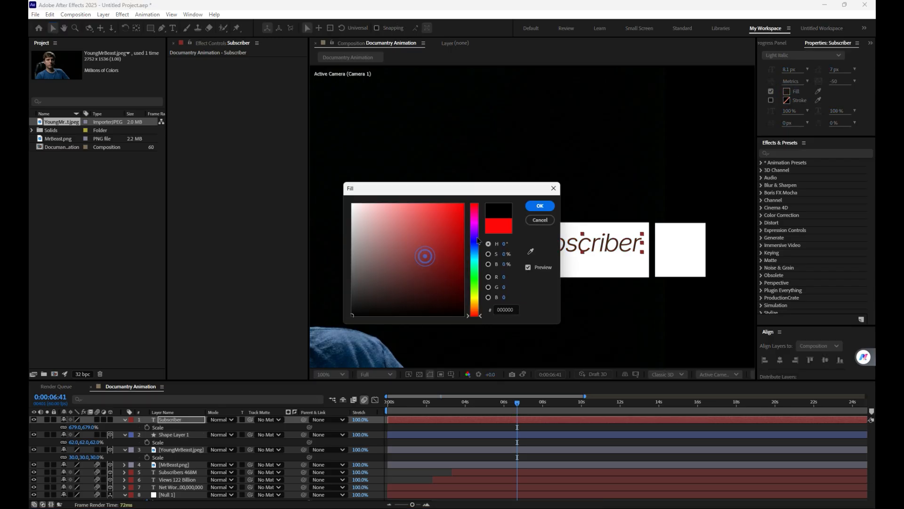
pyautogui.click(539, 205)
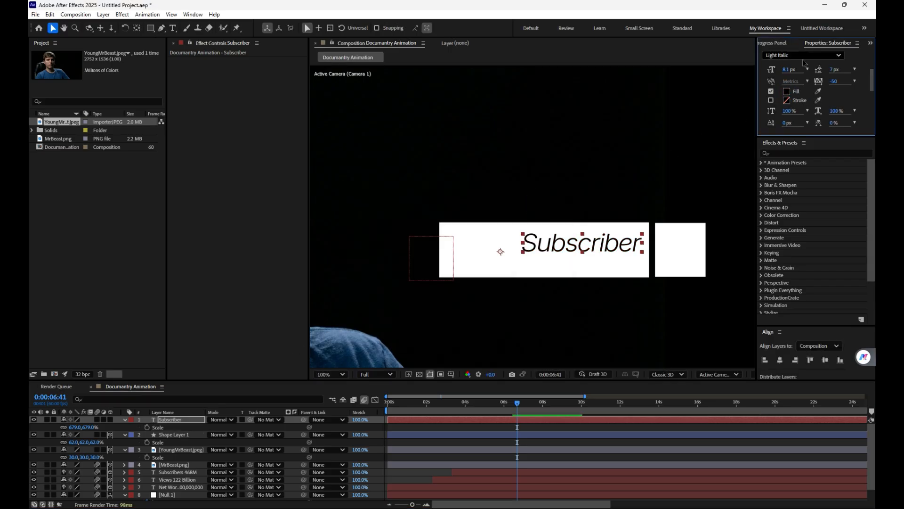
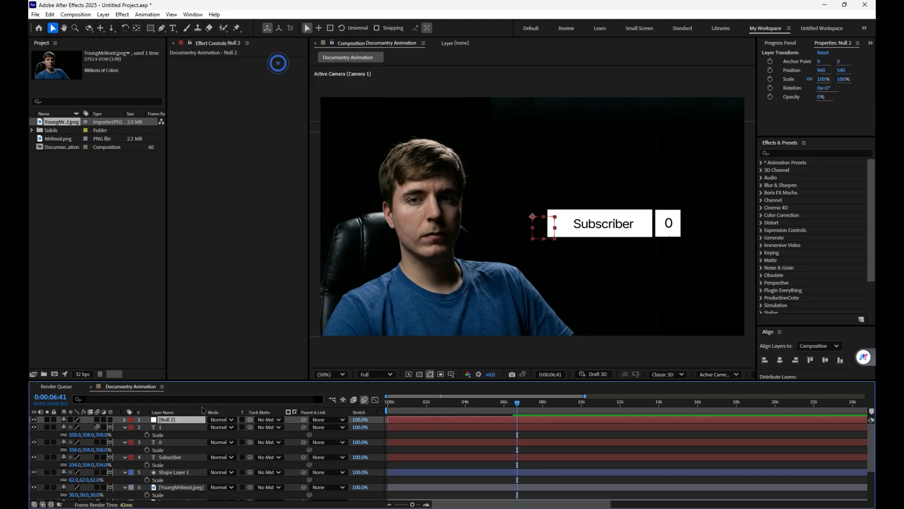
# Step: Make the Null 2 layer 3D and parent the "1" and "0" text layers to it
pyautogui.click(110, 419)
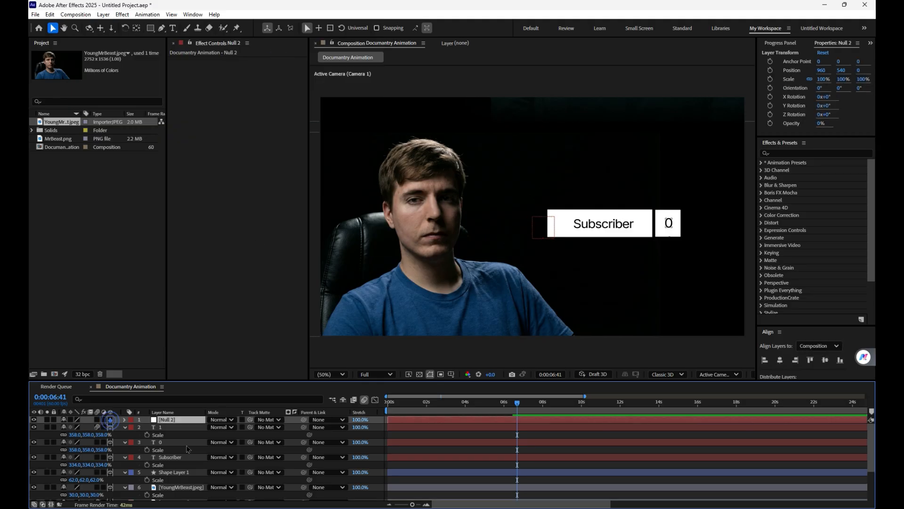
pyautogui.click(164, 428)
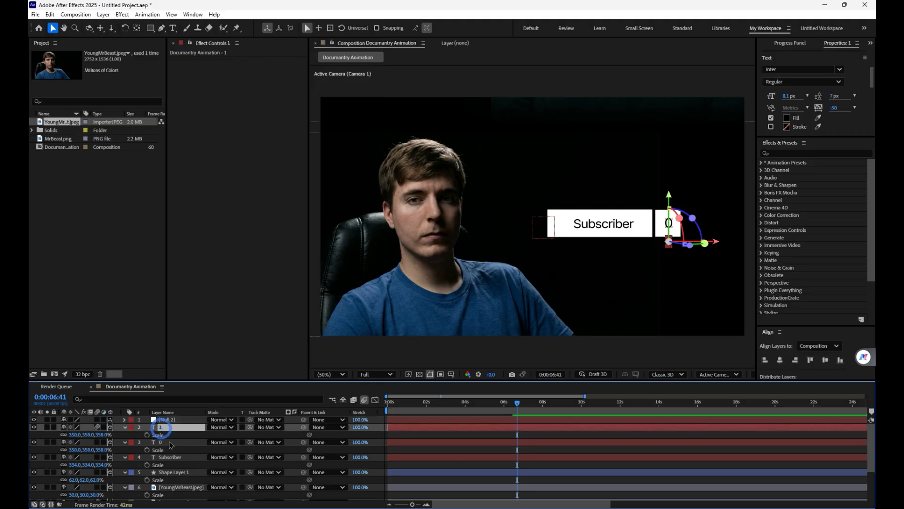
pyautogui.keyDown('ctrl'); pyautogui.click(170, 443); pyautogui.keyUp('ctrl')
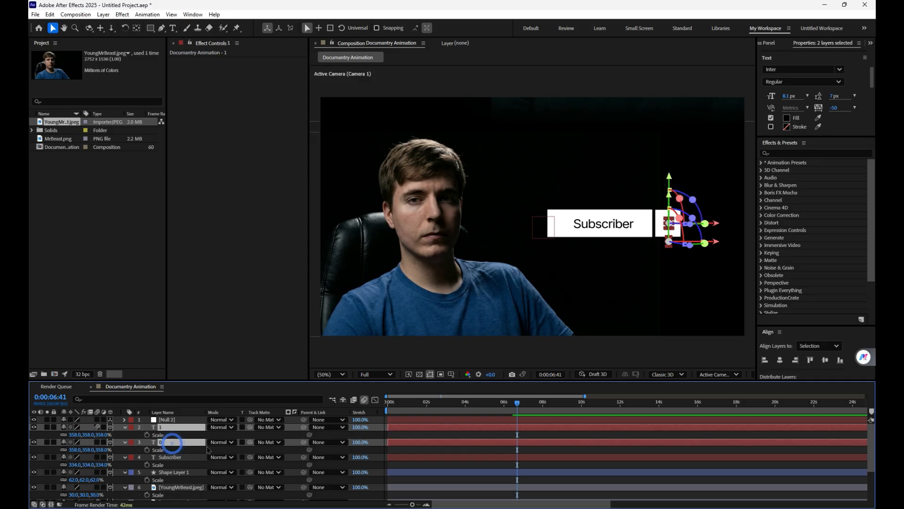
pyautogui.moveTo(302, 428); pyautogui.dragTo(188, 421)
# Step: Set a Position keyframe on Null 2 at 0:00:06:38
pyautogui.moveTo(518, 409)
pyautogui.mouseDown()
pyautogui.moveTo(491, 411)
pyautogui.moveTo(517, 415)
pyautogui.mouseUp()
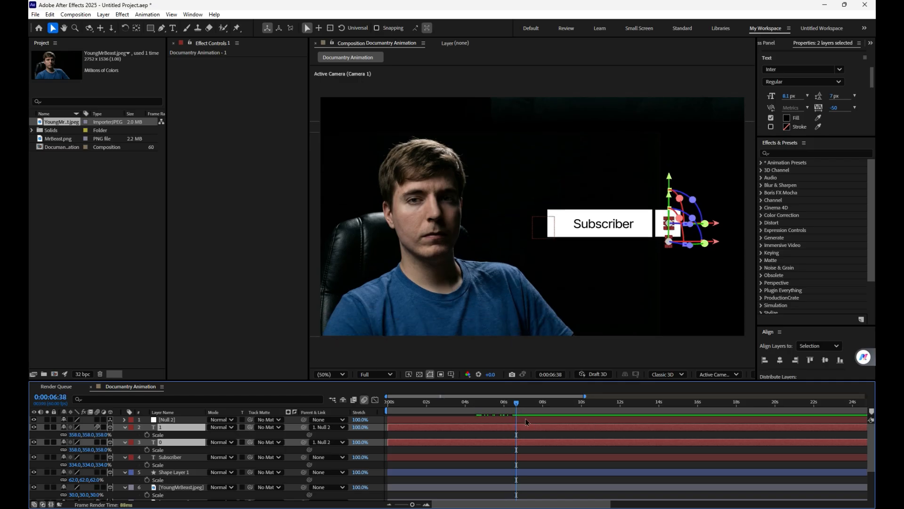
pyautogui.click(517, 416)
pyautogui.press('p')
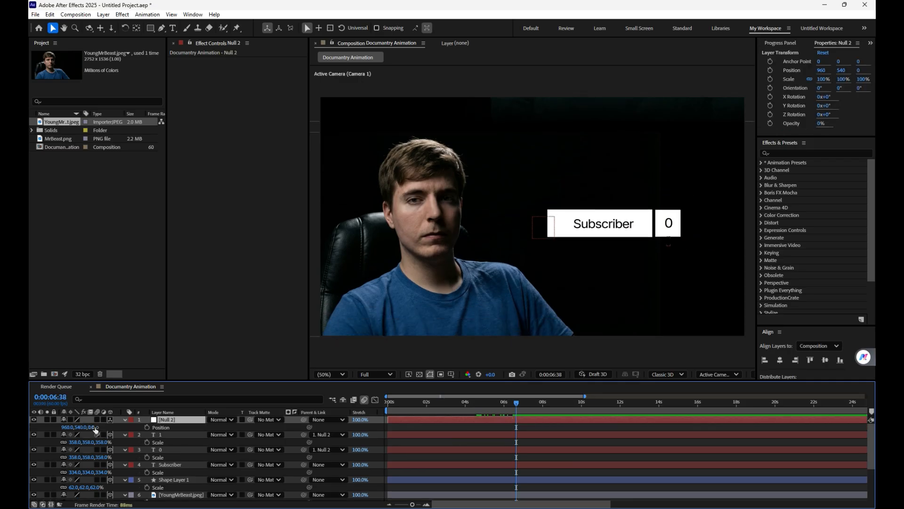
pyautogui.click(147, 427)
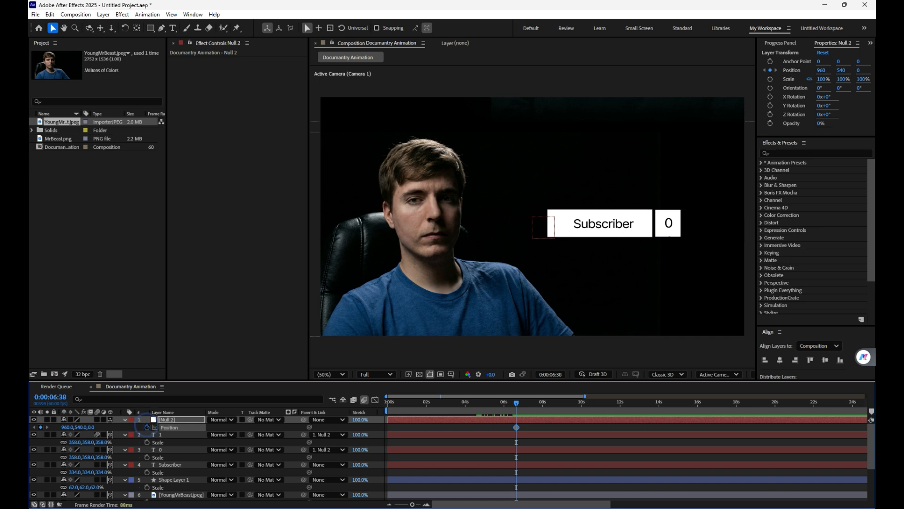
# Step: Set Null 2's Y position to 499 at 0:00:07:05 and play back the digit change
pyautogui.moveTo(517, 408); pyautogui.dragTo(525, 405)
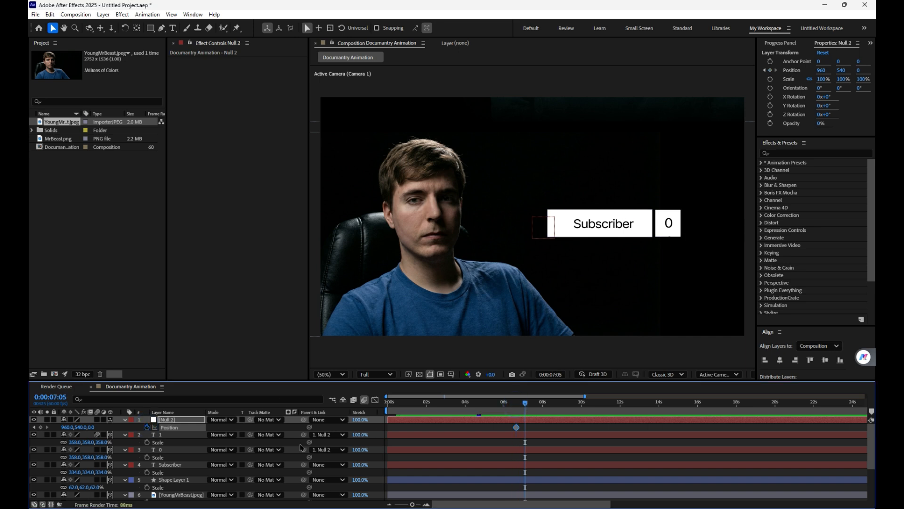
pyautogui.moveTo(83, 427); pyautogui.dragTo(91, 427)
pyautogui.click(91, 427)
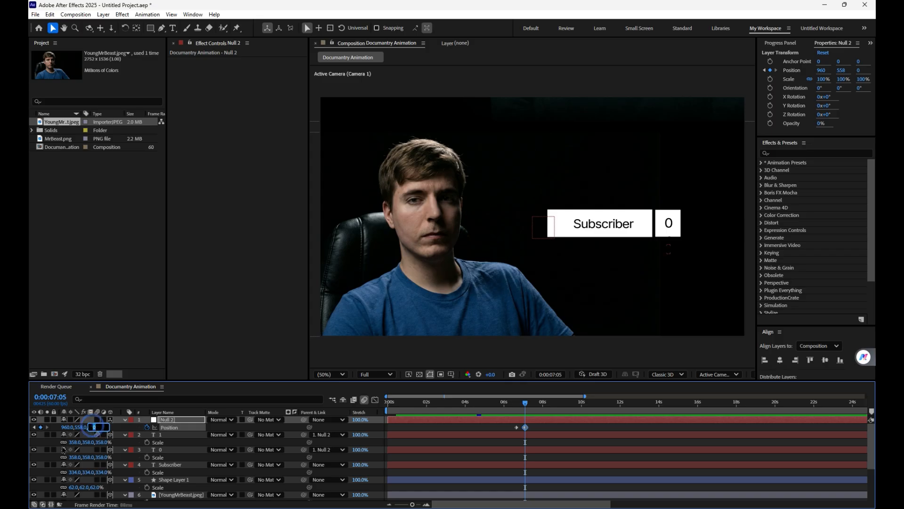
pyautogui.click(443, 429)
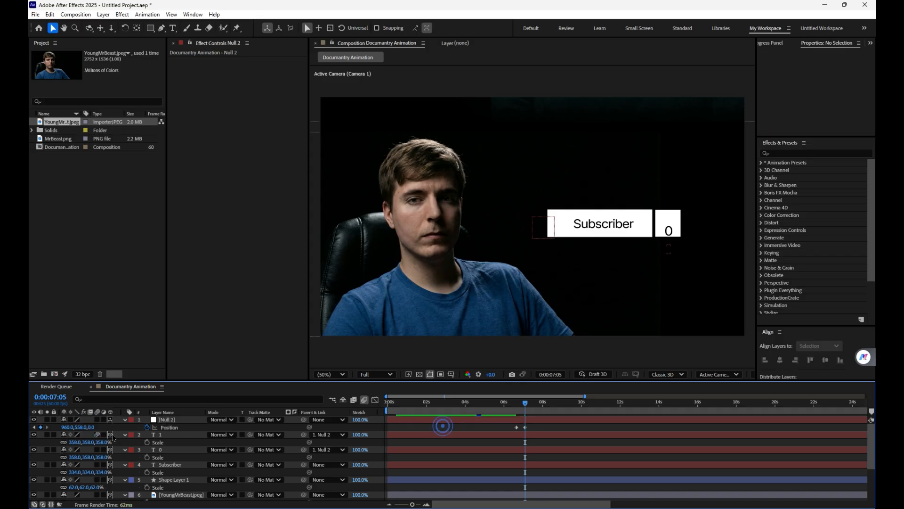
pyautogui.moveTo(81, 427); pyautogui.dragTo(53, 428)
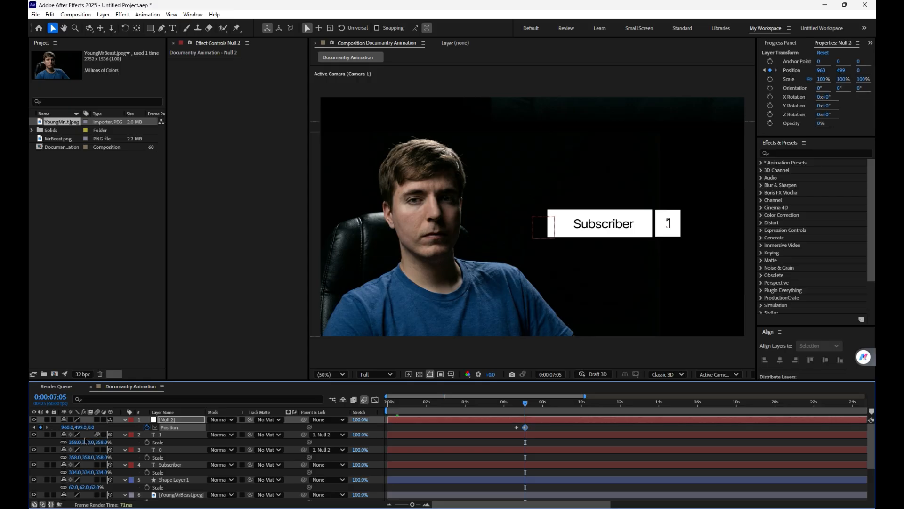
pyautogui.moveTo(523, 408); pyautogui.dragTo(513, 408)
pyautogui.press('space')
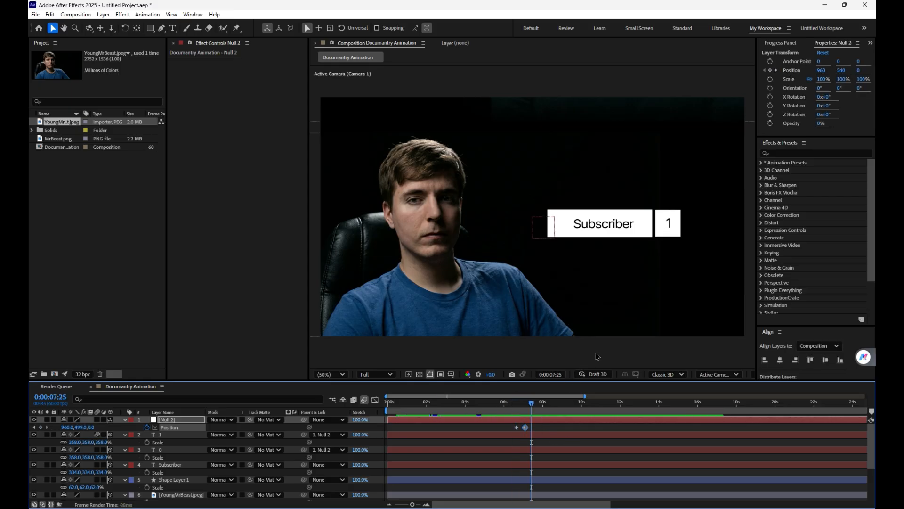
# Step: Apply Easy Ease to both Position keyframes of Null 2
pyautogui.scroll(1, 600, 349)
pyautogui.moveTo(615, 295); pyautogui.dragTo(481, 309)
pyautogui.moveTo(545, 423); pyautogui.dragTo(505, 434)
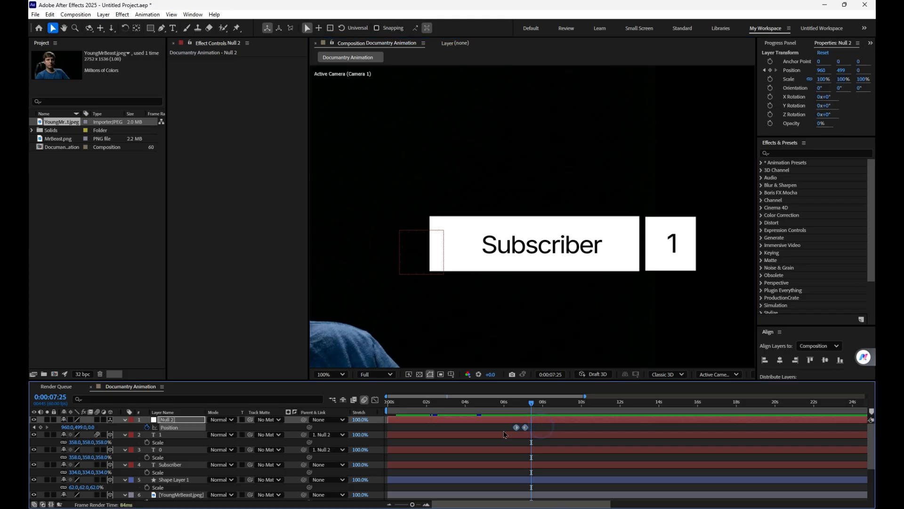
# Step: Lengthen the easing handles of both Null 2 Position keyframes in the speed graph for a steeper peak, and preview the motion
pyautogui.click(377, 400)
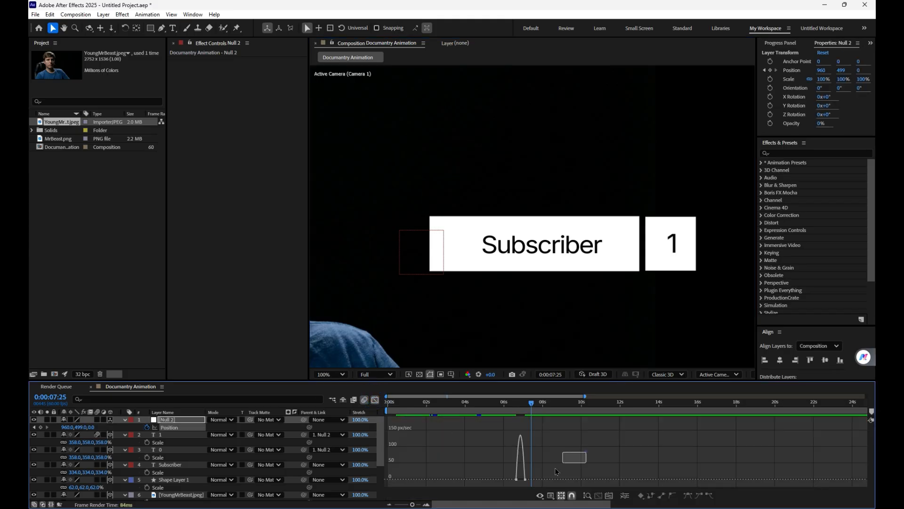
pyautogui.click(611, 498)
pyautogui.click(466, 477)
pyautogui.moveTo(467, 479); pyautogui.dragTo(550, 478)
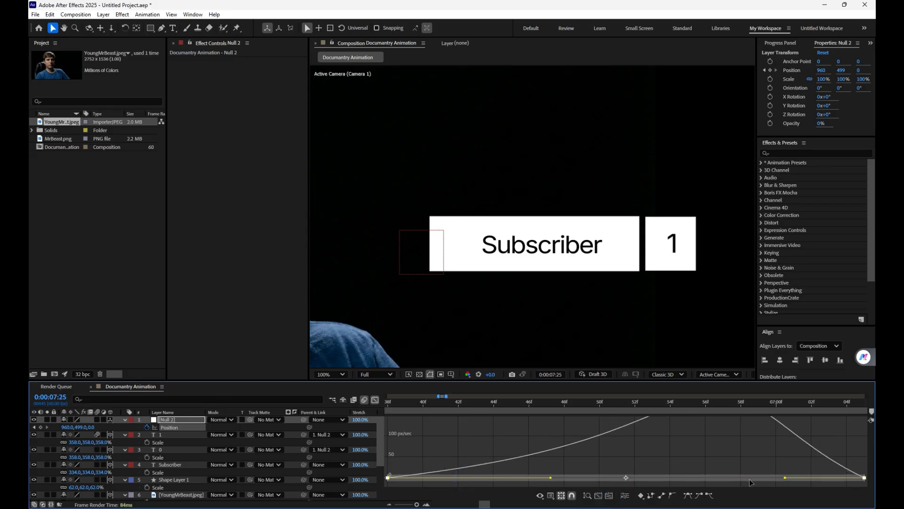
pyautogui.moveTo(785, 477); pyautogui.dragTo(714, 475)
pyautogui.moveTo(529, 405); pyautogui.dragTo(512, 405)
pyautogui.press('space')
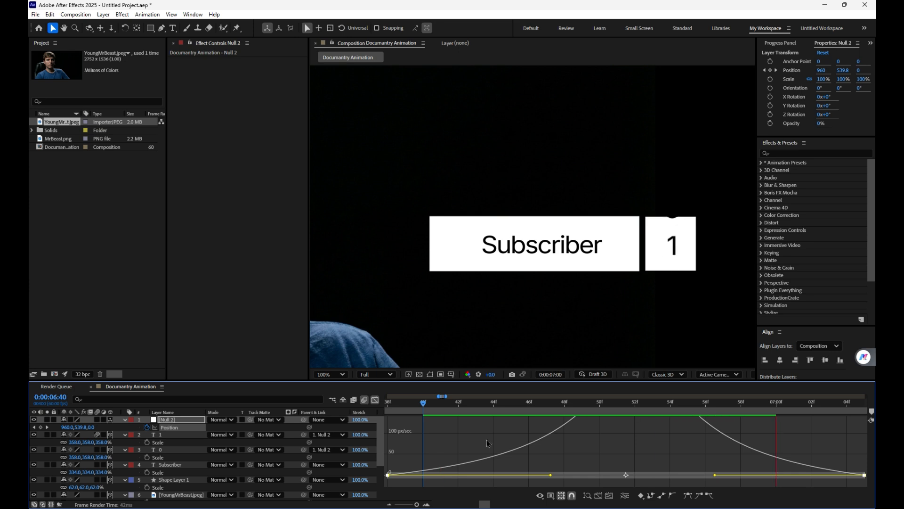
pyautogui.click(375, 400)
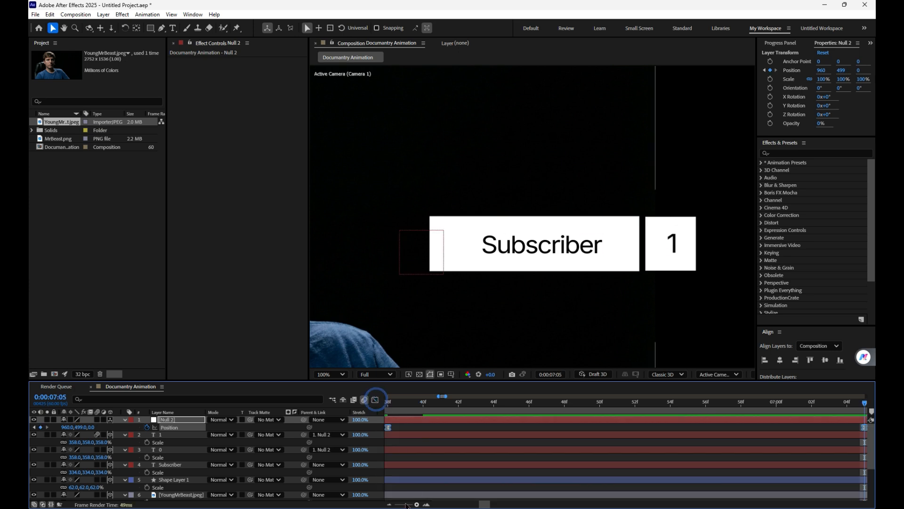
# Step: Add a text layer reading "2012" above the Subscriber box
pyautogui.press(';')
pyautogui.press(',')
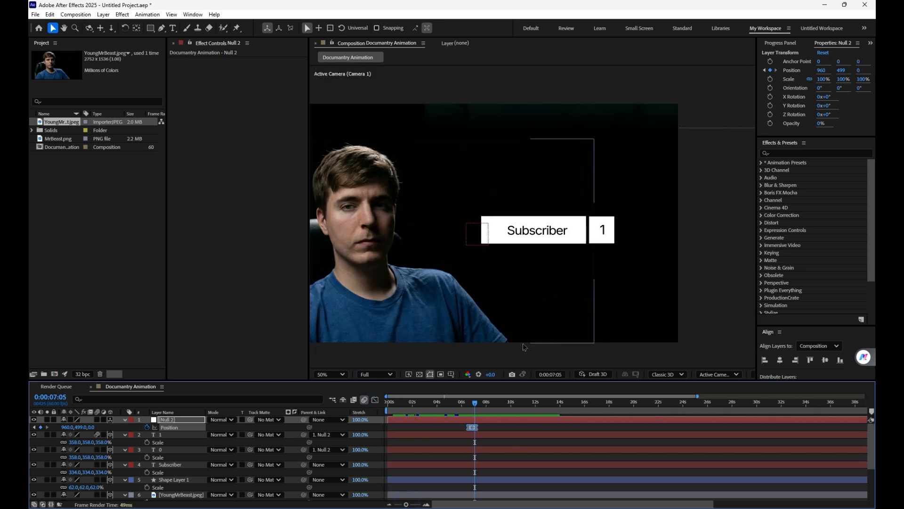
pyautogui.click(329, 374)
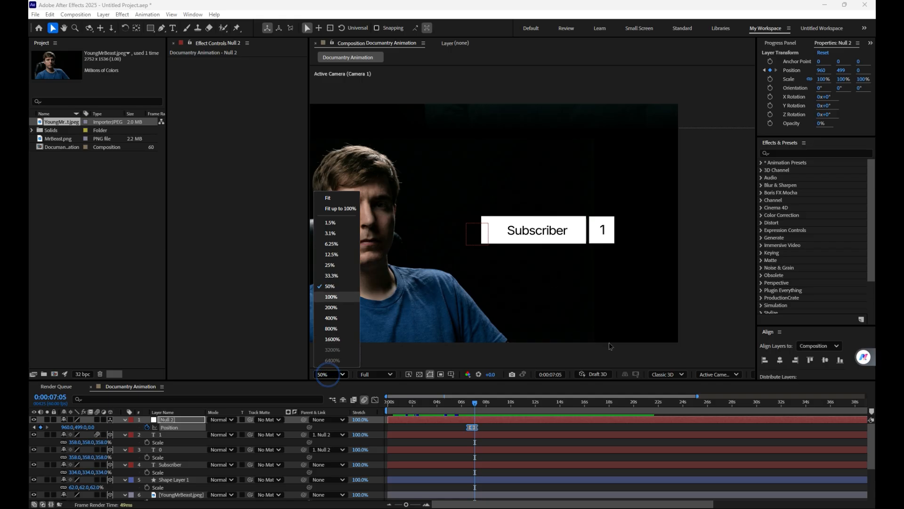
pyautogui.click(612, 347)
pyautogui.moveTo(429, 137); pyautogui.dragTo(439, 161)
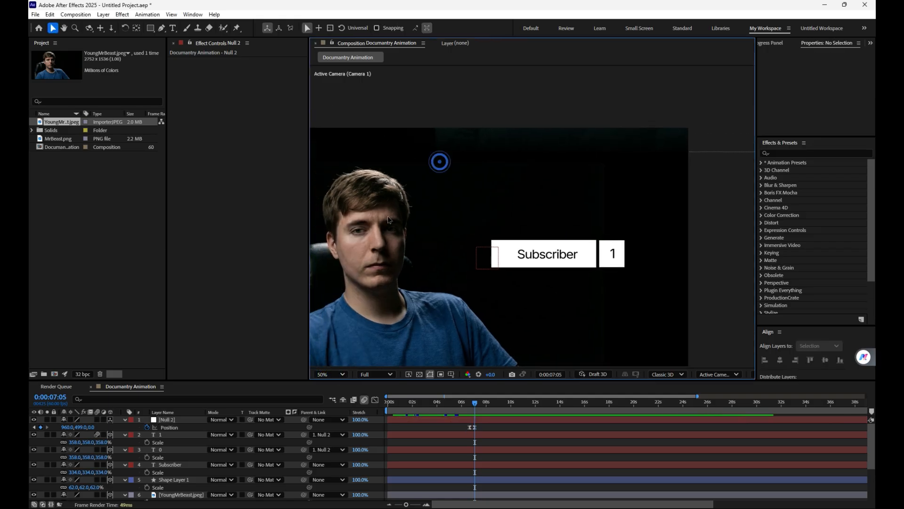
pyautogui.click(173, 28)
pyautogui.click(528, 206)
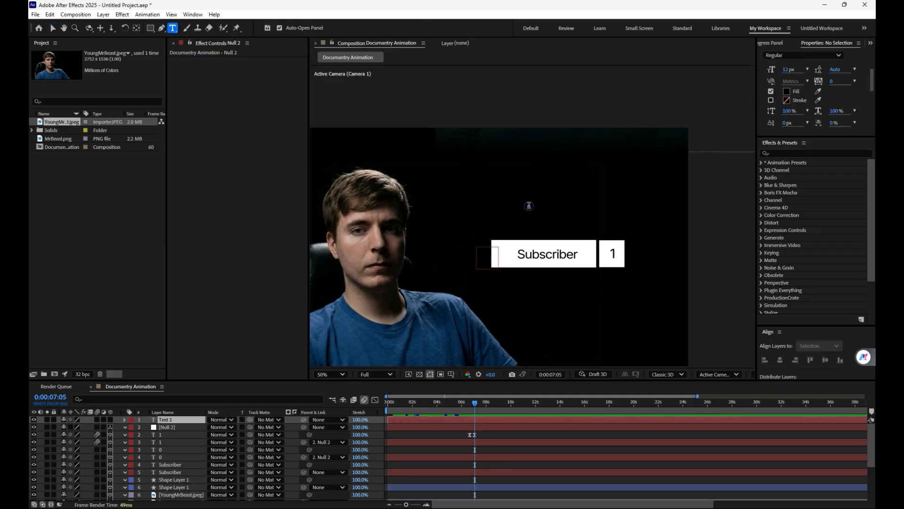
pyautogui.write('2012')
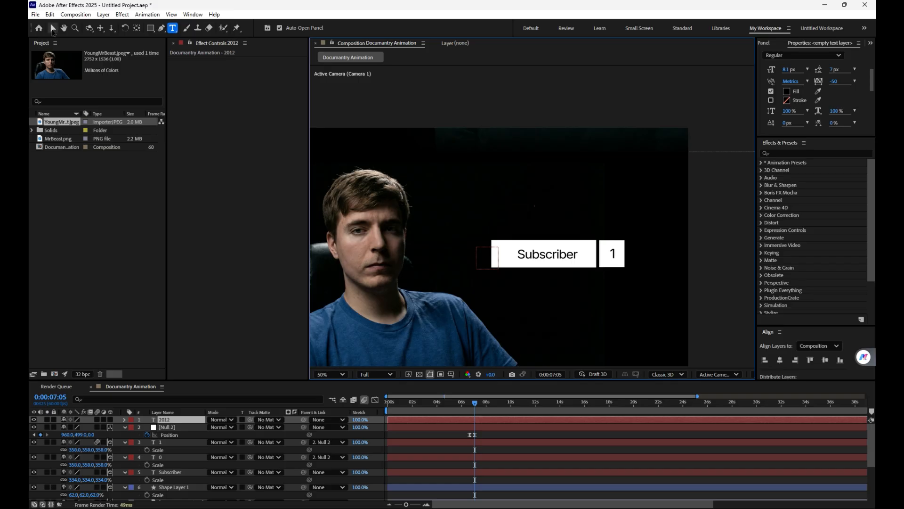
# Step: Scale the "2012" text to 1632%, make it 3D with a white fill, and position it just above the Subscriber box
pyautogui.click(53, 28)
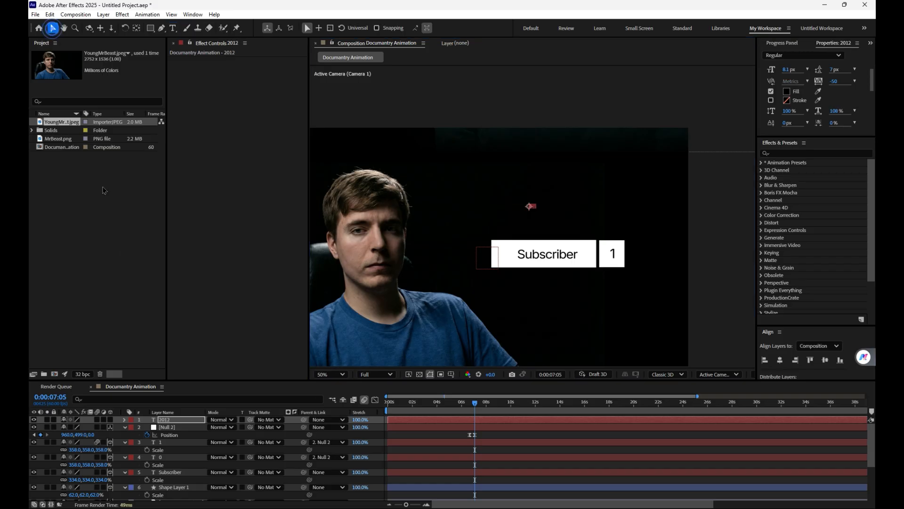
pyautogui.press('s')
pyautogui.moveTo(91, 429); pyautogui.dragTo(192, 385)
pyautogui.click(110, 419)
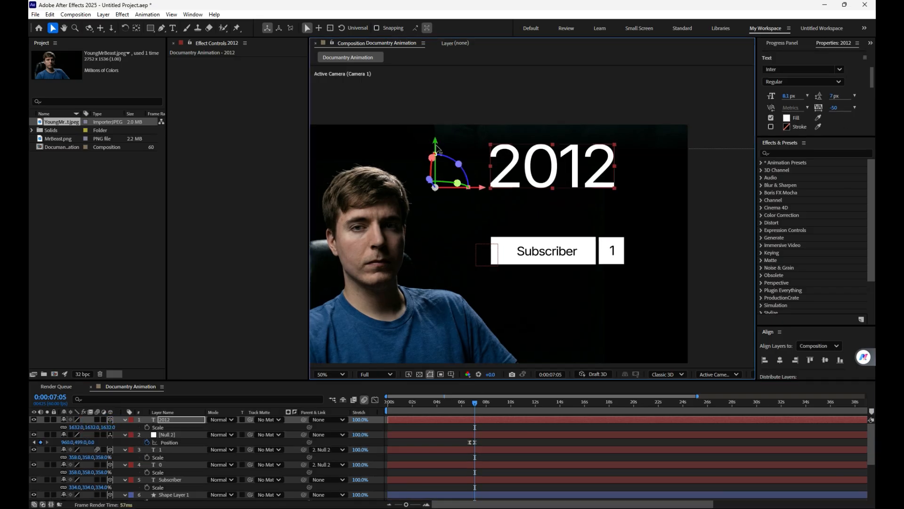
pyautogui.moveTo(437, 154); pyautogui.dragTo(437, 174)
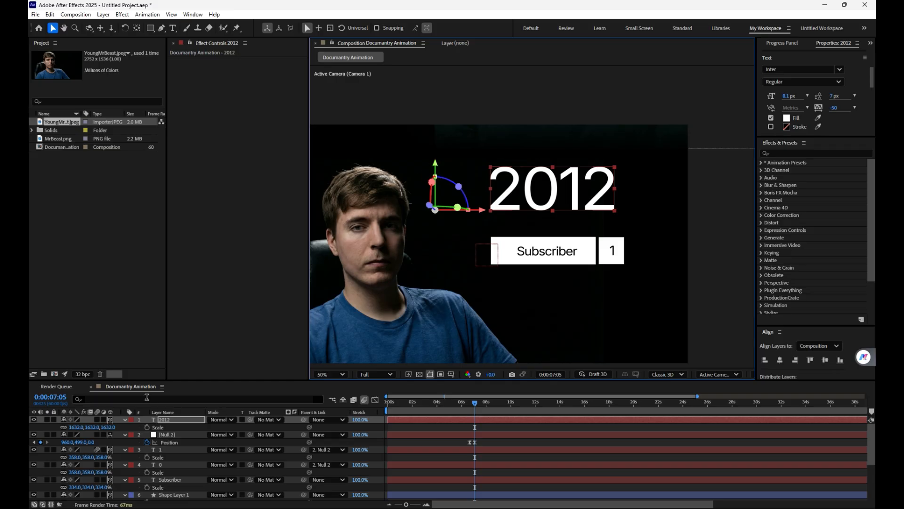
# Step: Add a text animator with Position and Opacity properties to the "2012" layer
pyautogui.click(125, 420)
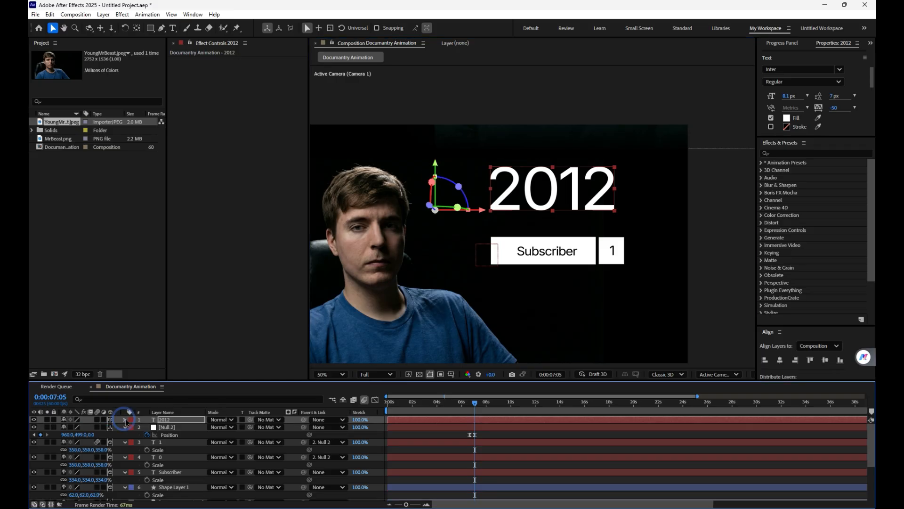
pyautogui.click(125, 419)
pyautogui.click(116, 427)
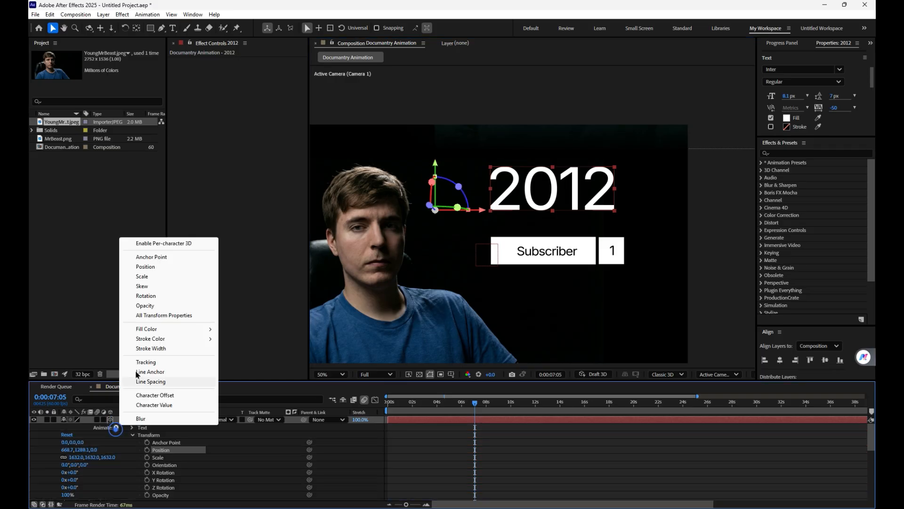
pyautogui.click(156, 267)
pyautogui.click(116, 457)
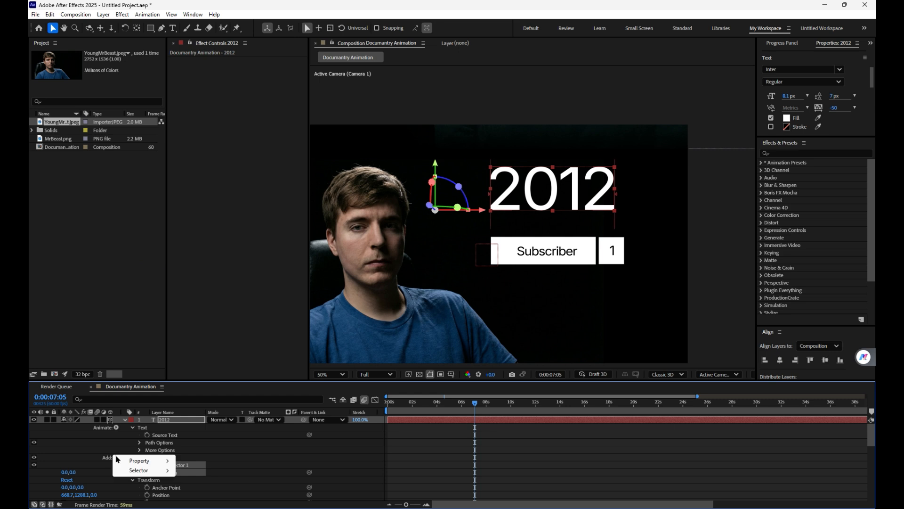
pyautogui.click(135, 460)
pyautogui.click(200, 348)
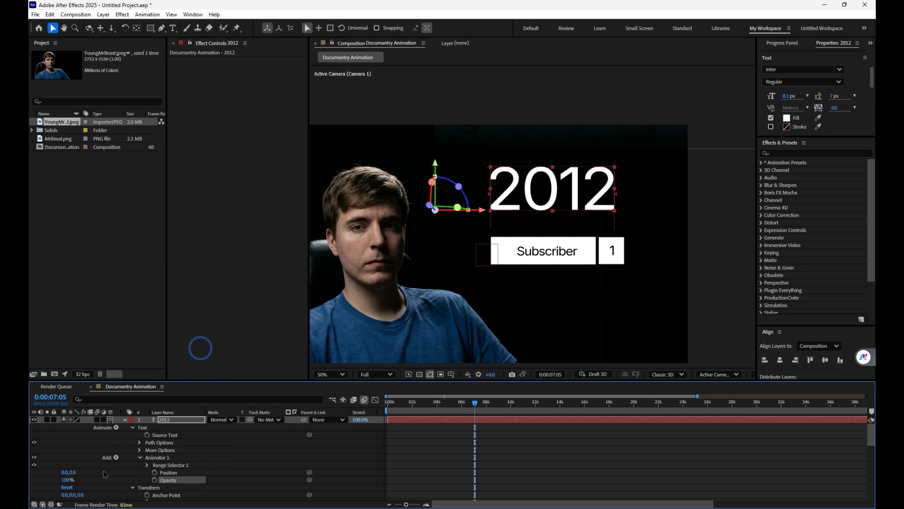
# Step: Shift the "2012" animator's Position upward and set its Opacity to 0%
pyautogui.moveTo(62, 472); pyautogui.dragTo(68, 473)
pyautogui.hotkey('ctrl', 'z')
pyautogui.click(70, 479)
pyautogui.write('0')
pyautogui.click(99, 446)
pyautogui.click(147, 465)
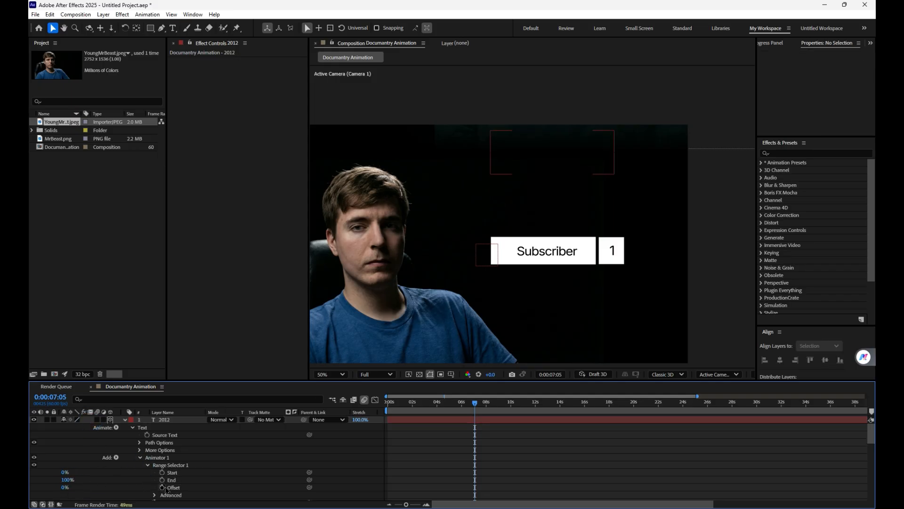
pyautogui.click(163, 487)
pyautogui.click(483, 407)
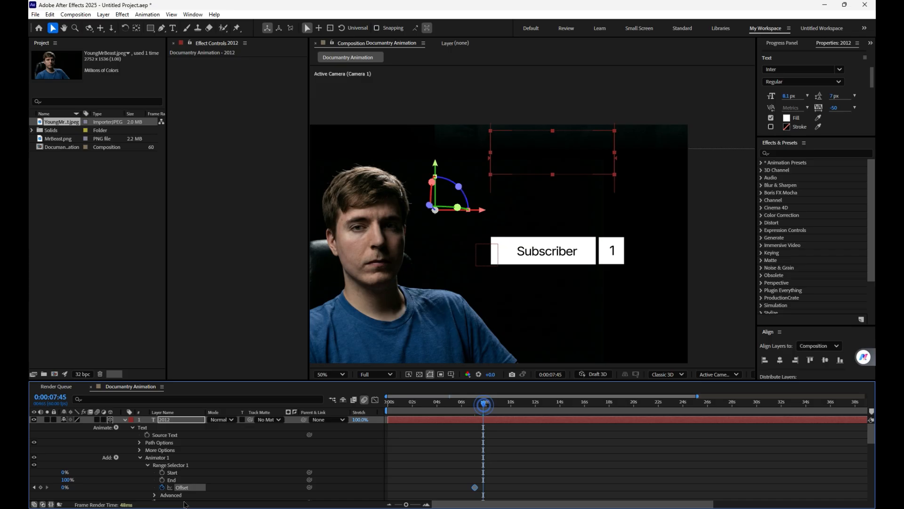
pyautogui.click(65, 487)
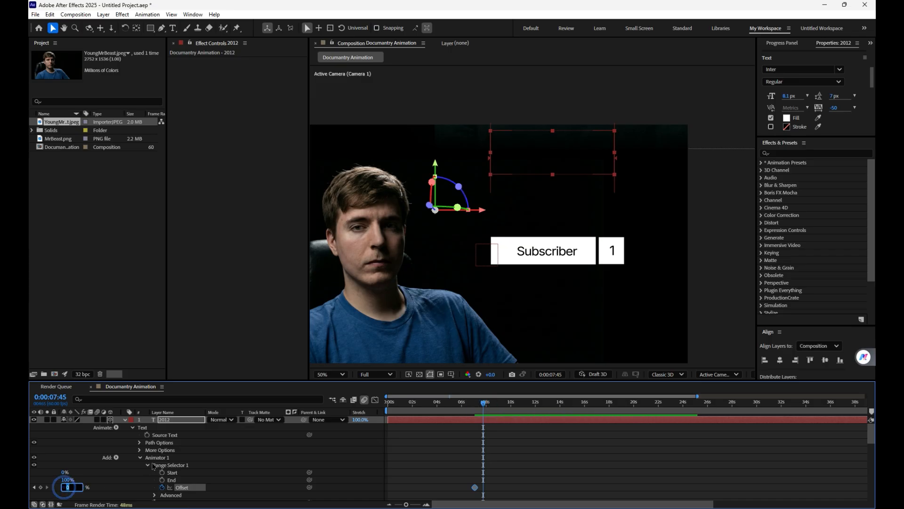
pyautogui.click(481, 461)
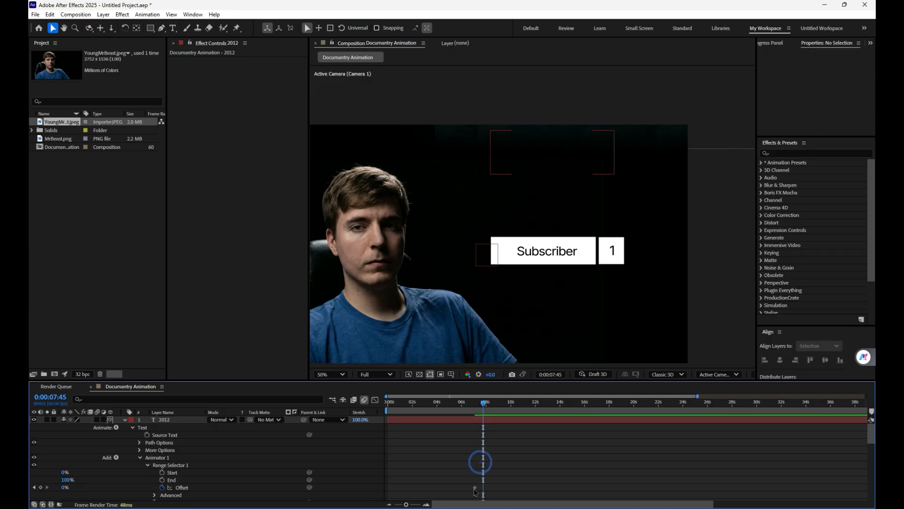
pyautogui.click(475, 488)
pyautogui.press('Delete')
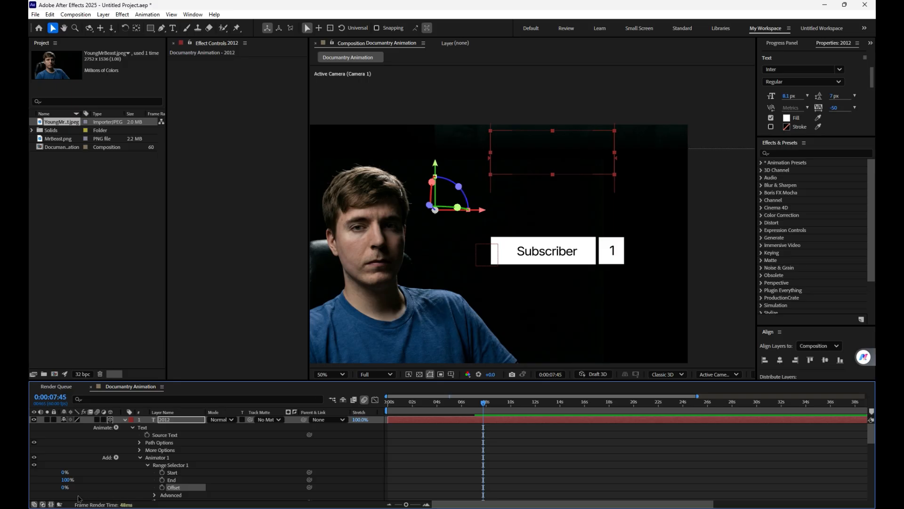
# Step: Keyframe the "2012" range selector's Offset from -100% at 0:00:07:45 to 100% at 0:00:08:33
pyautogui.click(64, 487)
pyautogui.write('-100')
pyautogui.click(495, 460)
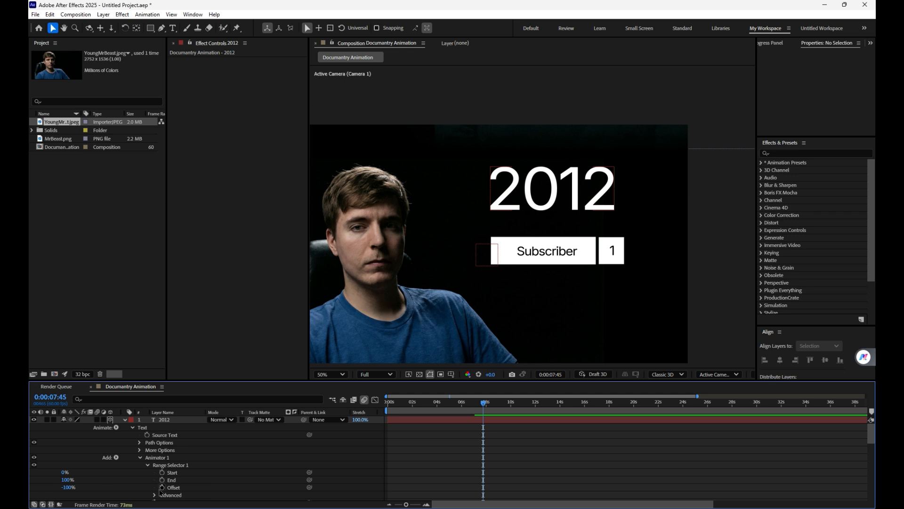
pyautogui.click(161, 488)
pyautogui.click(493, 405)
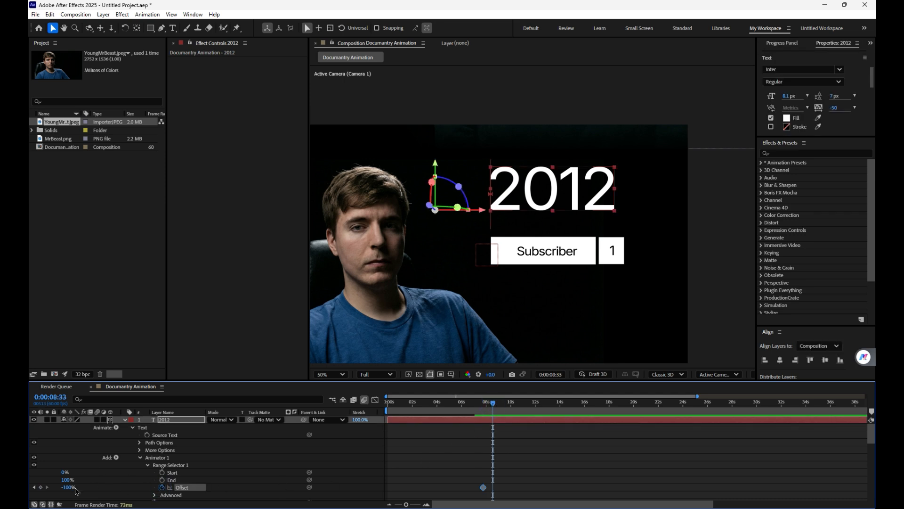
pyautogui.moveTo(66, 487); pyautogui.dragTo(345, 461)
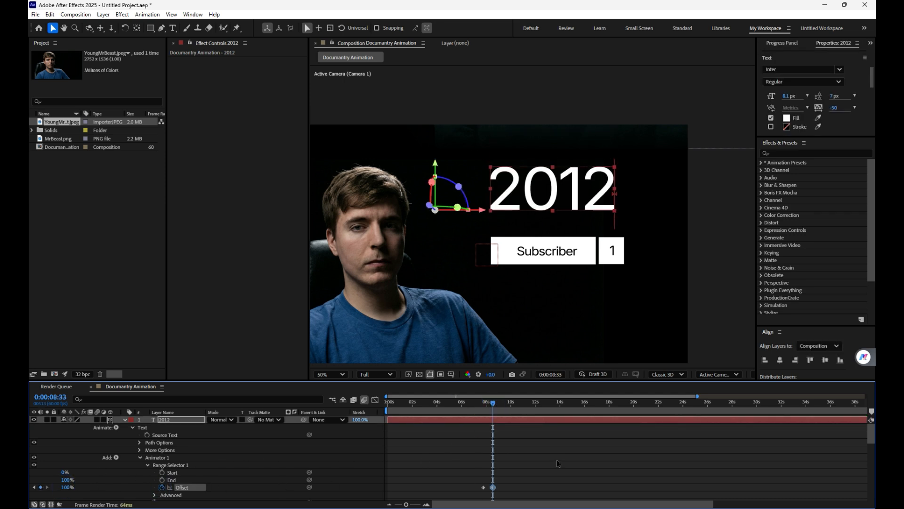
pyautogui.click(557, 464)
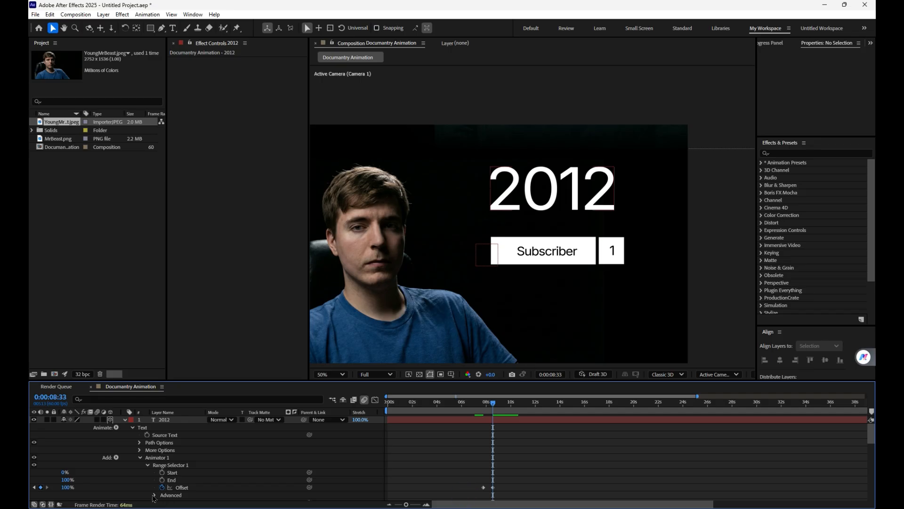
# Step: Set the advanced Shape option of the "2012" range selector to Ramp Up
pyautogui.click(154, 495)
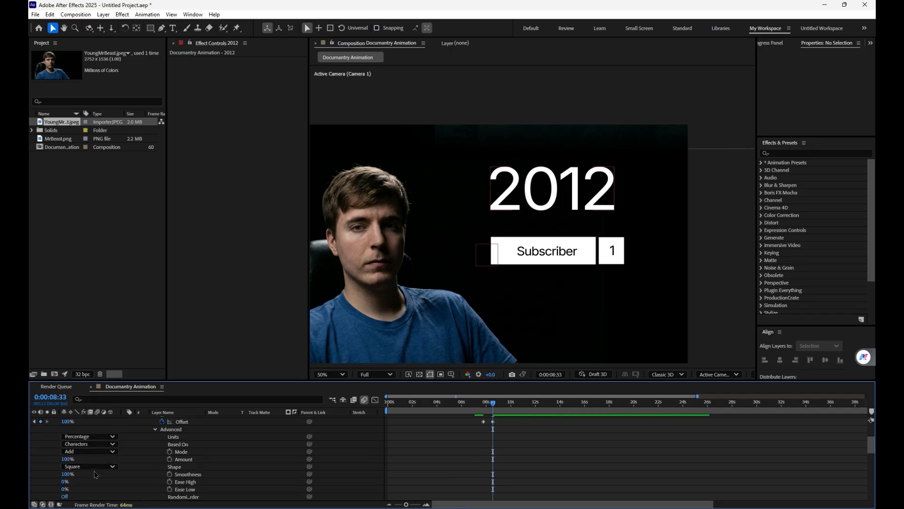
pyautogui.click(92, 467)
pyautogui.click(95, 416)
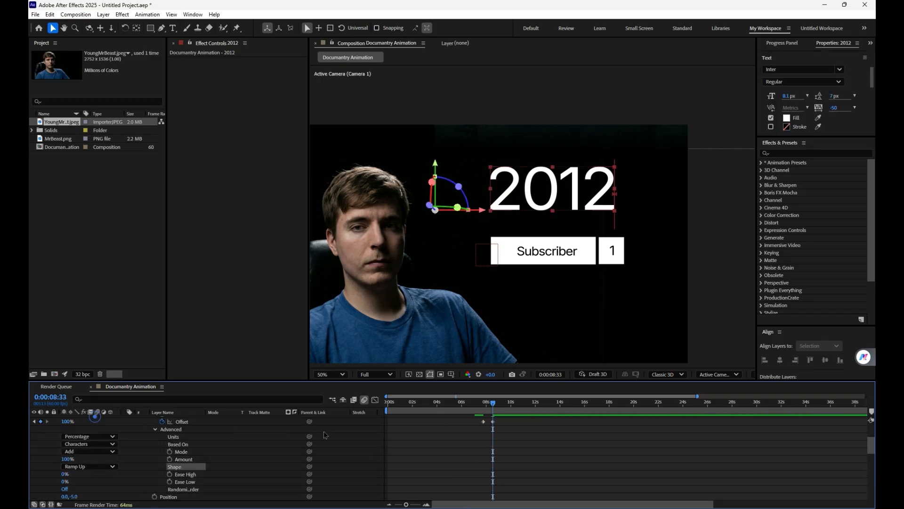
# Step: Ease both Offset keyframes of the "2012" animator by pulling their speed-graph handles toward the middle, and preview the text reveal
pyautogui.moveTo(523, 428); pyautogui.dragTo(472, 421)
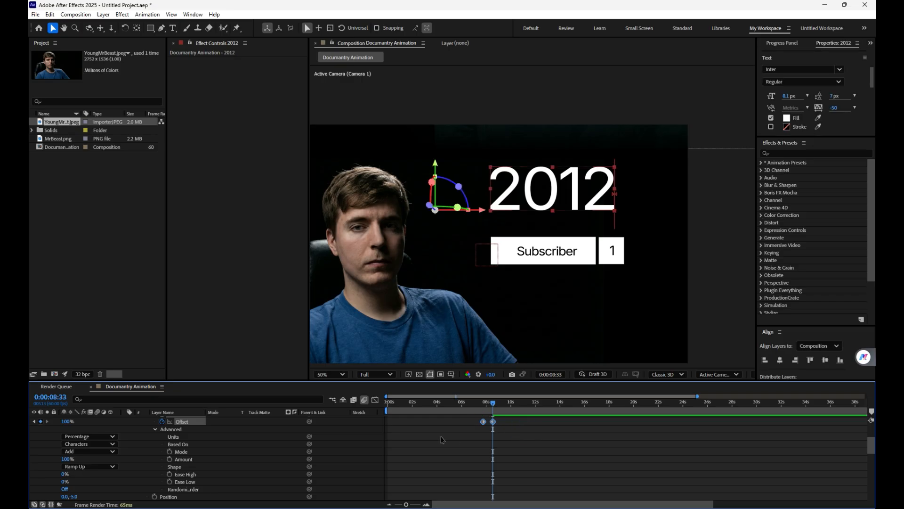
pyautogui.click(375, 400)
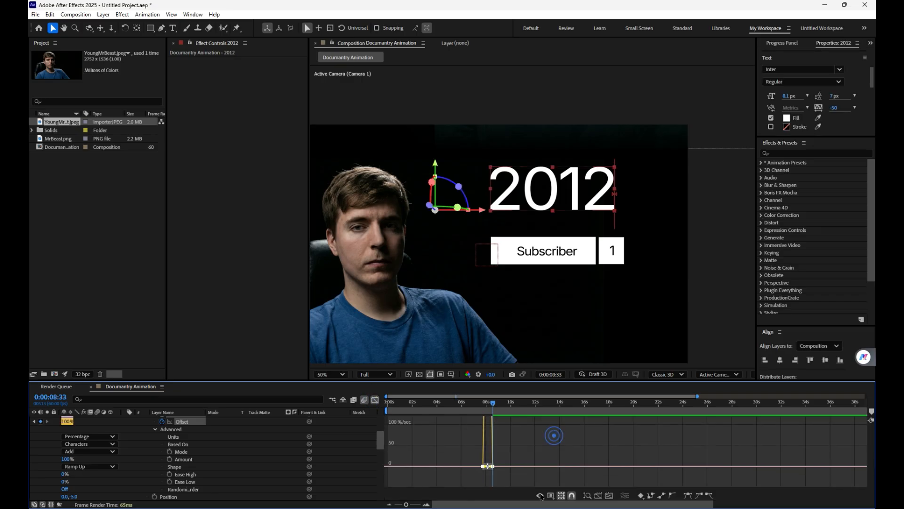
pyautogui.click(592, 496)
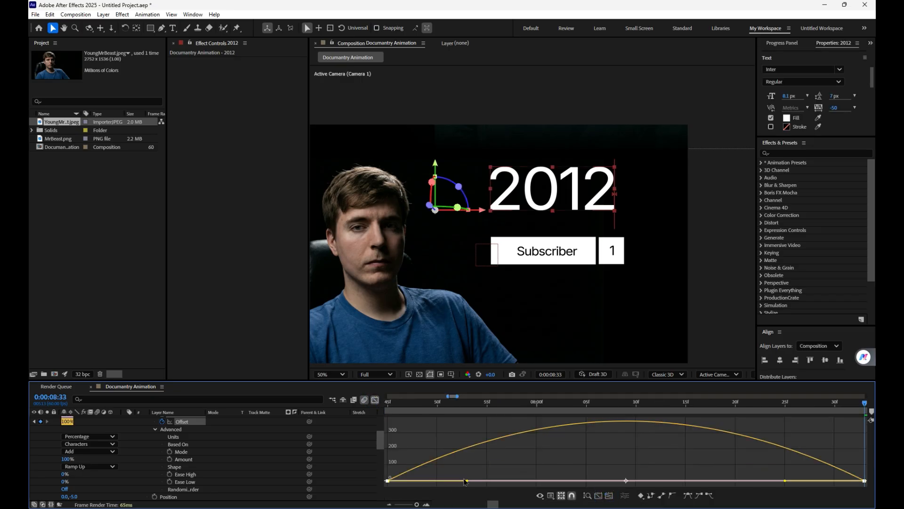
pyautogui.moveTo(466, 480); pyautogui.dragTo(520, 481)
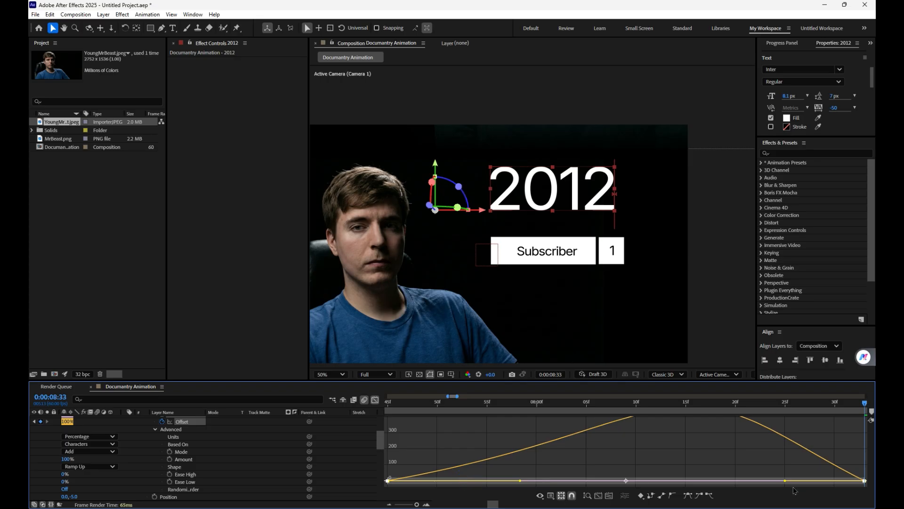
pyautogui.moveTo(785, 480); pyautogui.dragTo(696, 480)
pyautogui.moveTo(834, 404); pyautogui.dragTo(755, 404)
pyautogui.moveTo(690, 413); pyautogui.dragTo(433, 438)
pyautogui.press('space')
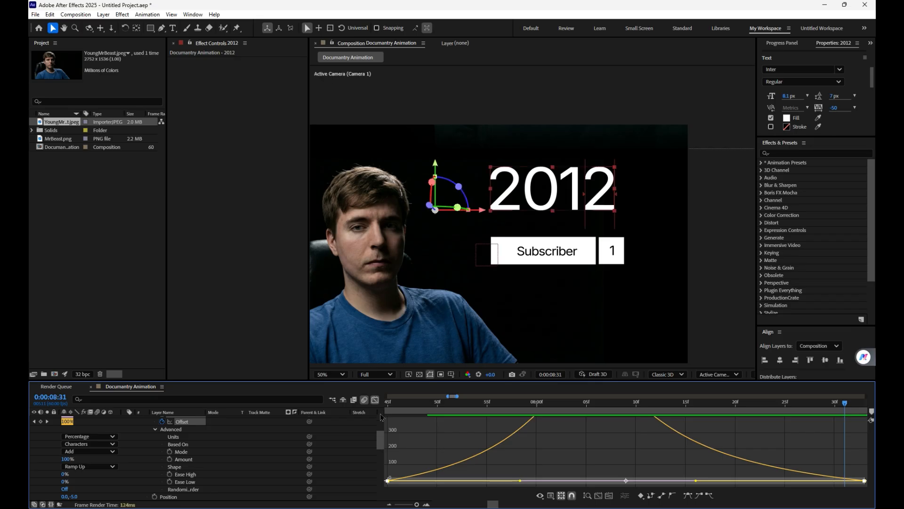
pyautogui.click(375, 400)
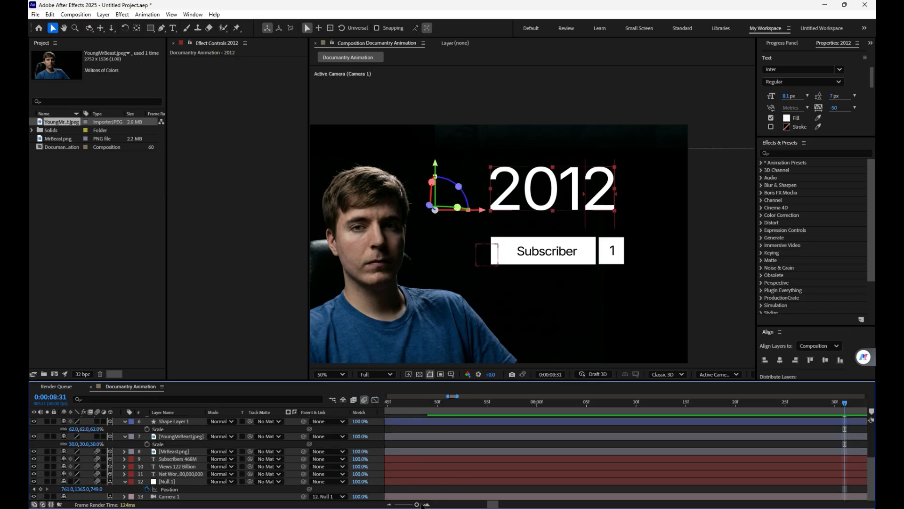
# Step: Play back the animation with the layer properties collapsed, and set the composition view magnification to Fit up to 100%
pyautogui.click(450, 428)
pyautogui.click(454, 429)
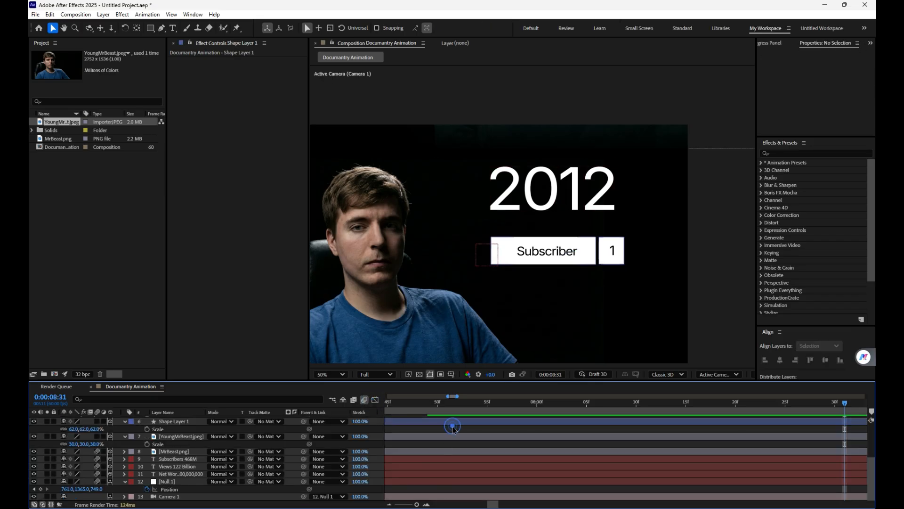
pyautogui.scroll(-3, 492, 426)
pyautogui.moveTo(846, 406); pyautogui.dragTo(428, 406)
pyautogui.press('space')
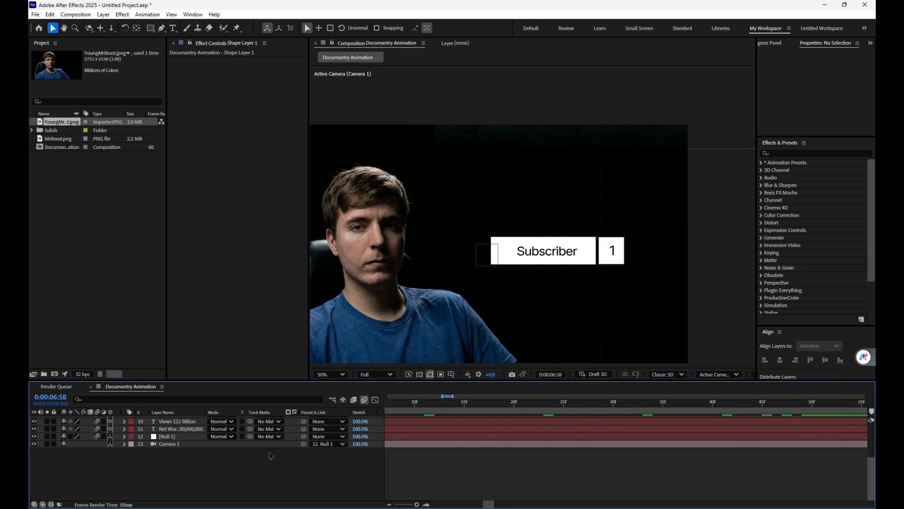
pyautogui.moveTo(442, 460); pyautogui.dragTo(314, 500)
pyautogui.click(328, 374)
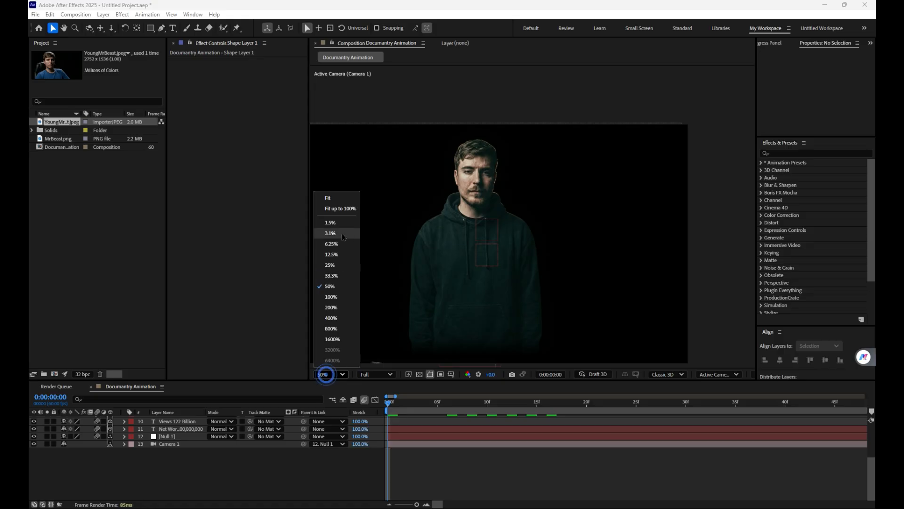
pyautogui.click(339, 208)
# Step: Apply the Brightness & Contrast effect to the MrBeast.png layer
pyautogui.moveTo(414, 405); pyautogui.dragTo(477, 406)
pyautogui.scroll(3, 176, 443)
pyautogui.click(183, 471)
pyautogui.hotkey('ctrl', 'space')
pyautogui.write('bv')
pyautogui.press('BackSpace')
pyautogui.write('r')
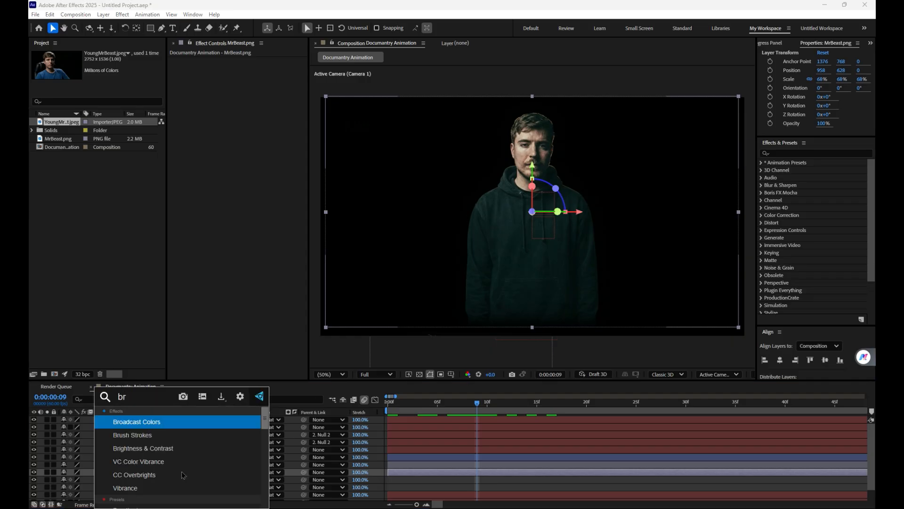
pyautogui.click(160, 446)
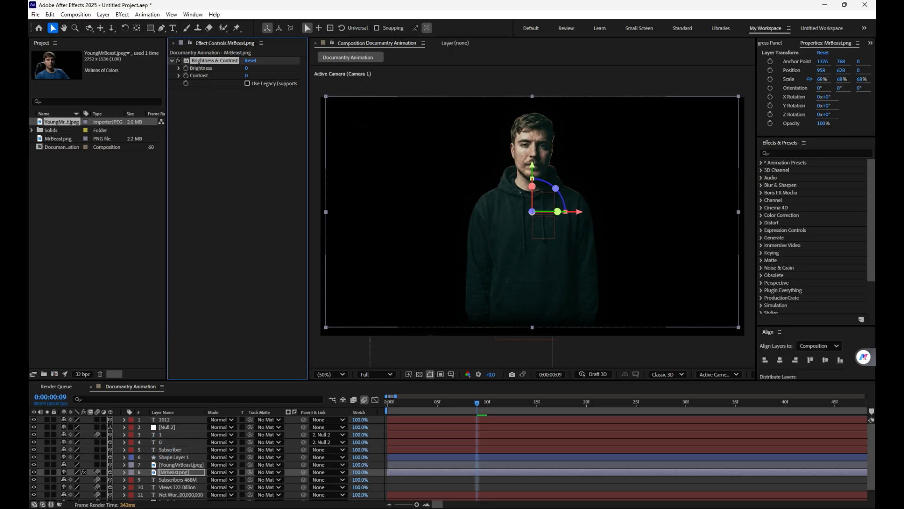
# Step: Set the MrBeast.png layer's Brightness to -16 and Contrast to 41
pyautogui.click(247, 68)
pyautogui.write('-10')
pyautogui.click(222, 161)
pyautogui.click(247, 75)
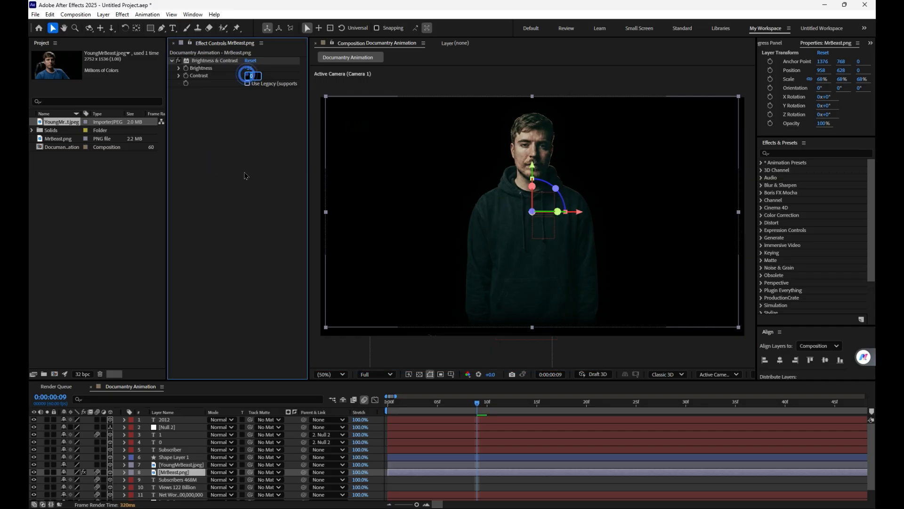
pyautogui.click(244, 165)
# Step: Copy the Brightness & Contrast effect from MrBeast.png onto the YoungMrBeast.jpeg layer
pyautogui.click(214, 61)
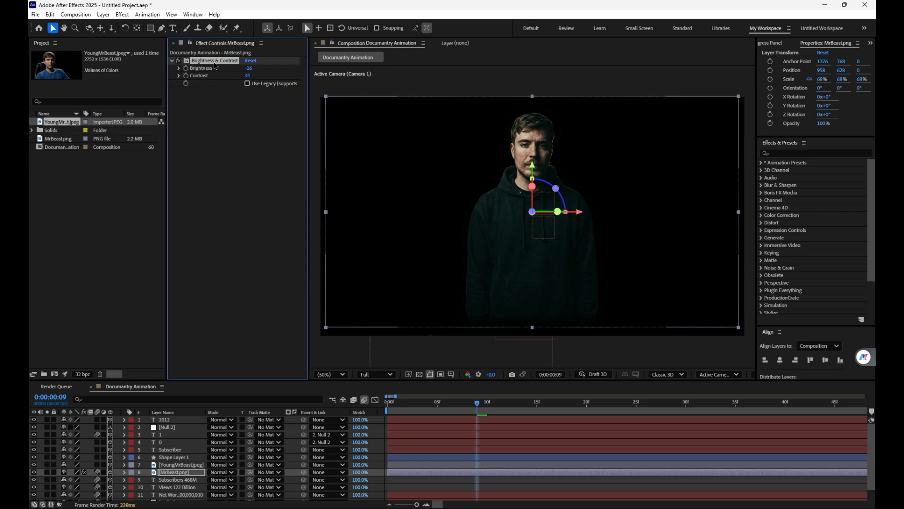
pyautogui.click(184, 465)
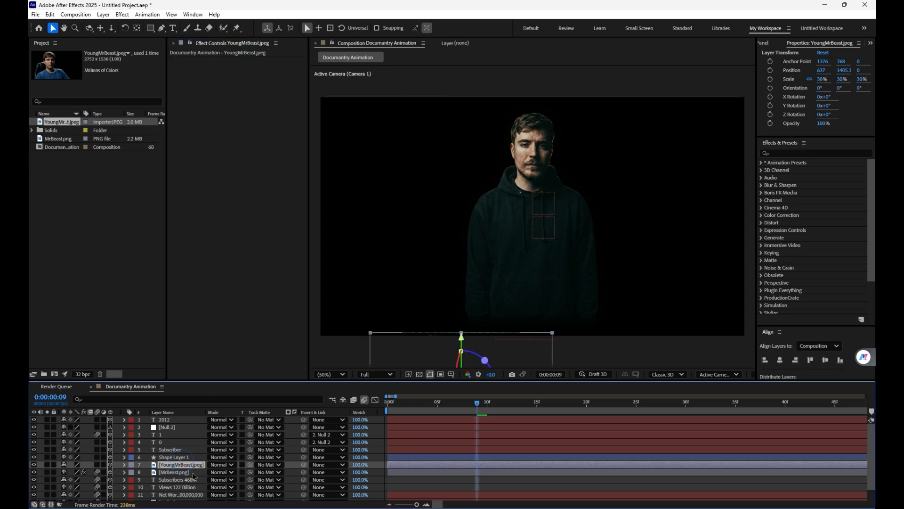
pyautogui.hotkey('ctrl', 'v')
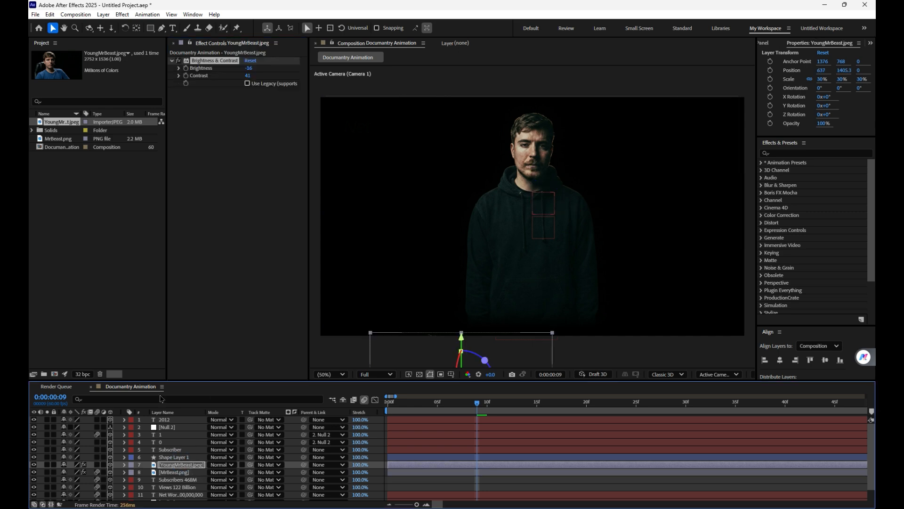
# Step: Create an adjustment layer and move it above all other layers in the composition
pyautogui.click(103, 15)
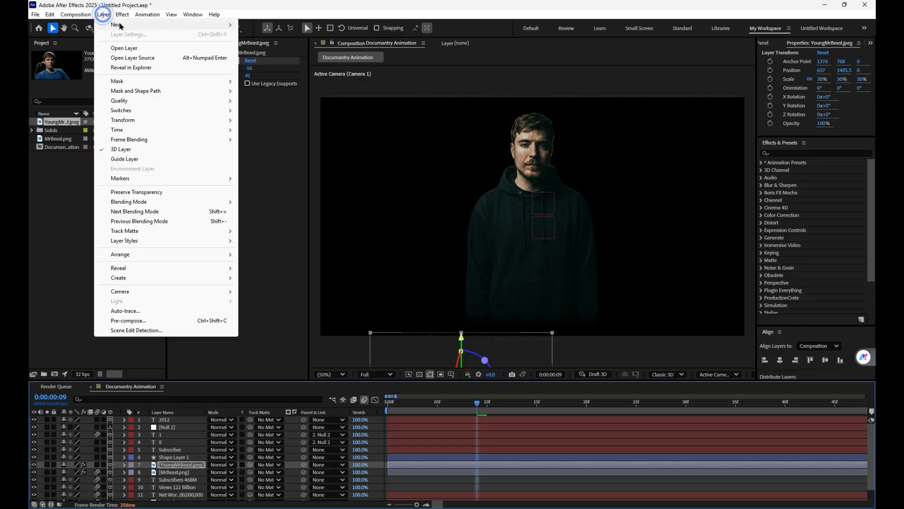
pyautogui.moveTo(118, 24)
pyautogui.click(279, 84)
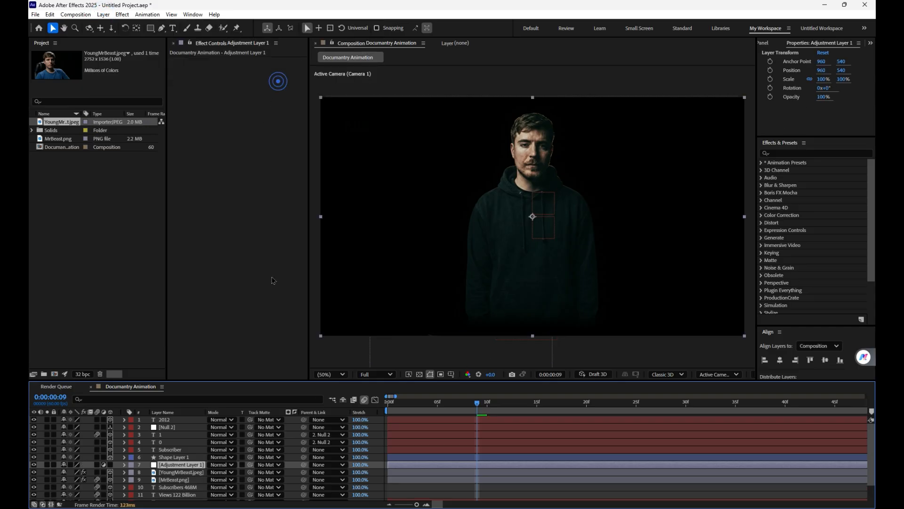
pyautogui.moveTo(191, 466); pyautogui.dragTo(189, 420)
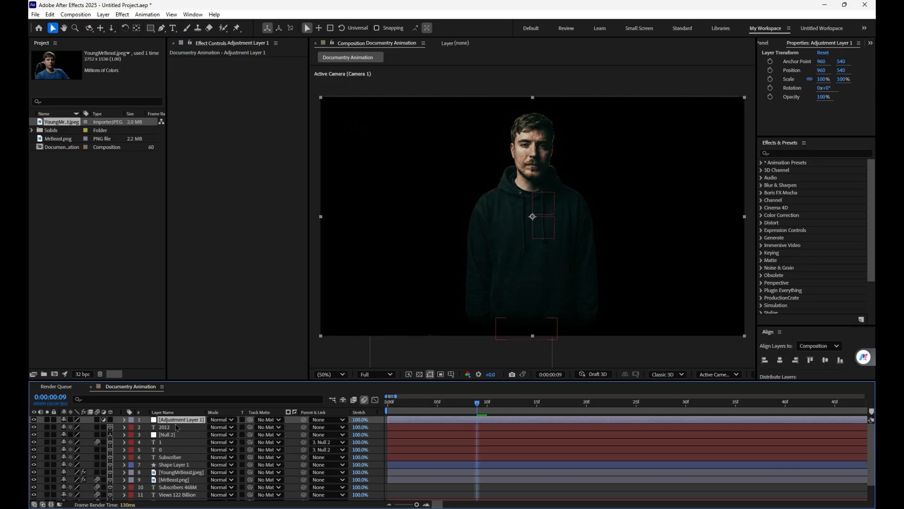
# Step: Apply the CC Vignette effect to the adjustment layer and raise its Amount to 347, checking it further along the timeline
pyautogui.hotkey('ctrl', 'space')
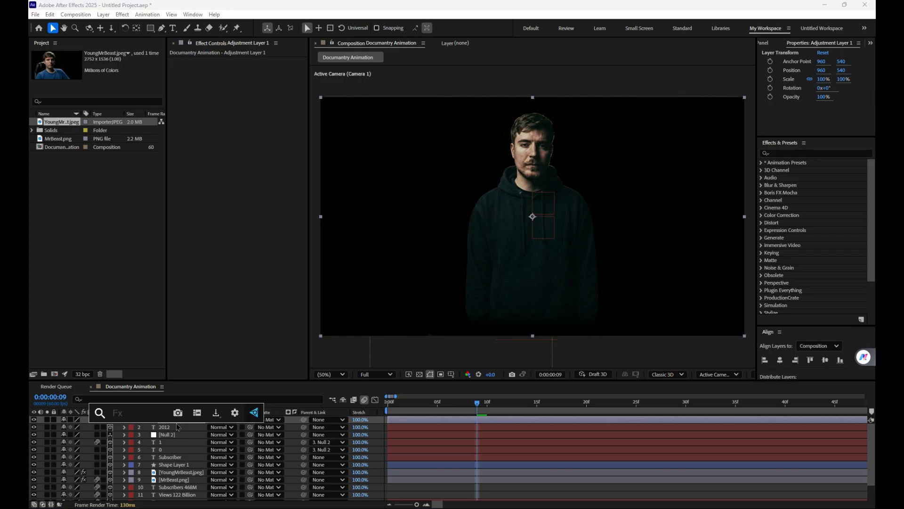
pyautogui.write('sj')
pyautogui.press('BackSpace')
pyautogui.press('BackSpace')
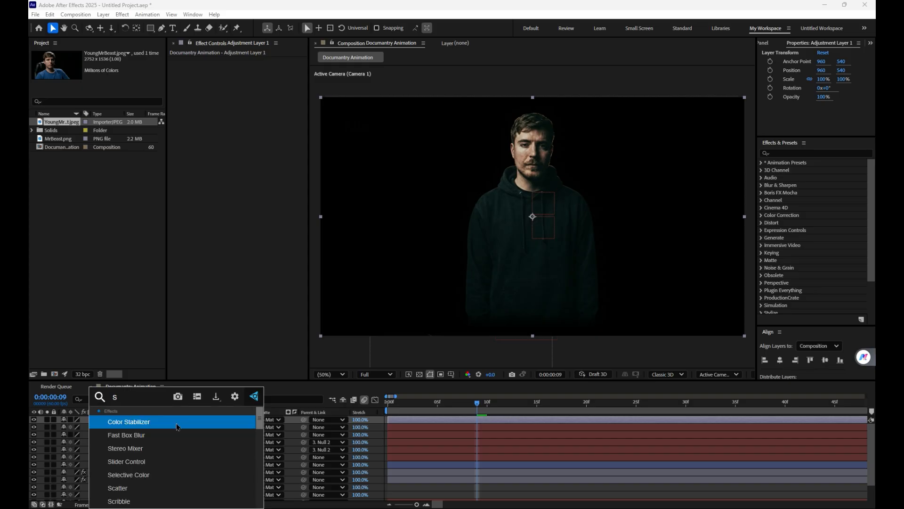
pyautogui.write('dbdk')
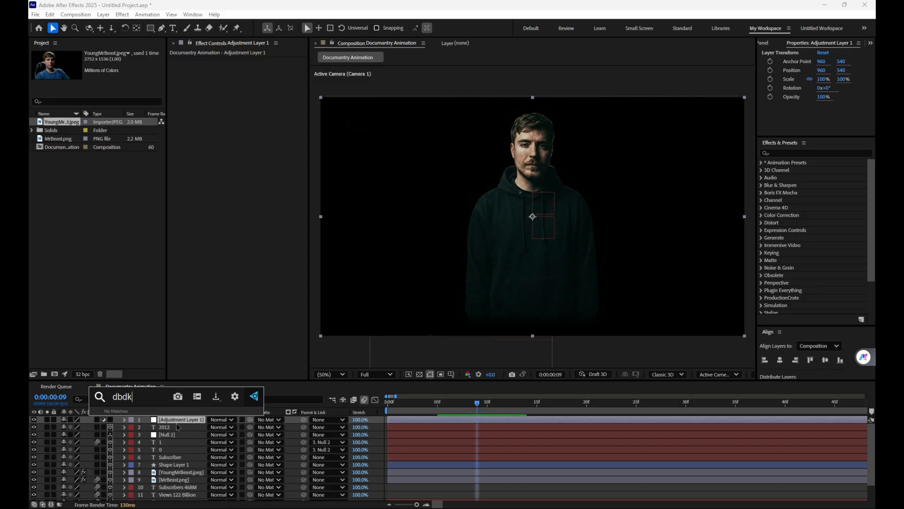
pyautogui.press('BackSpace')
pyautogui.press('BackSpace')
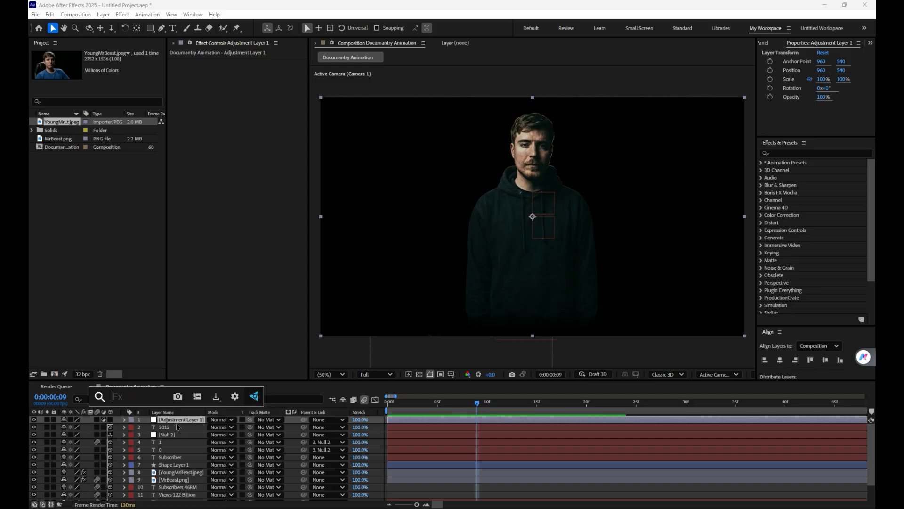
pyautogui.write('vi')
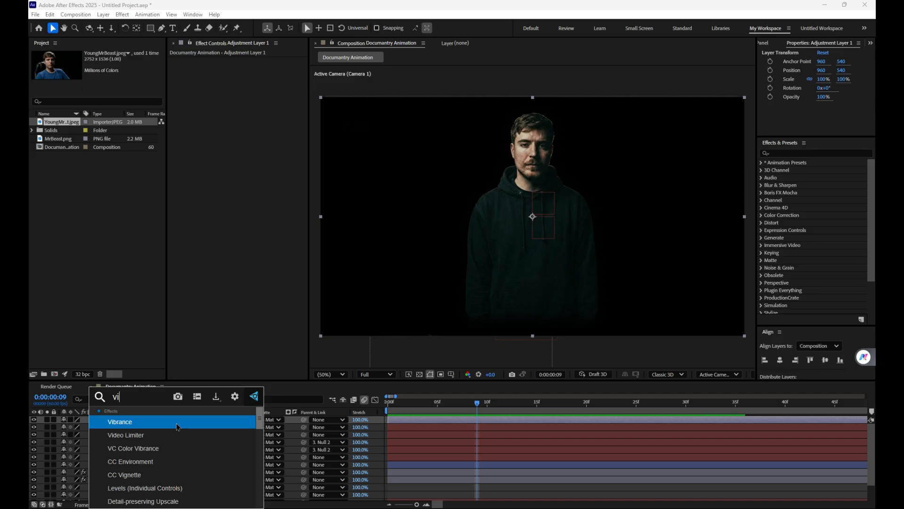
pyautogui.write('gn')
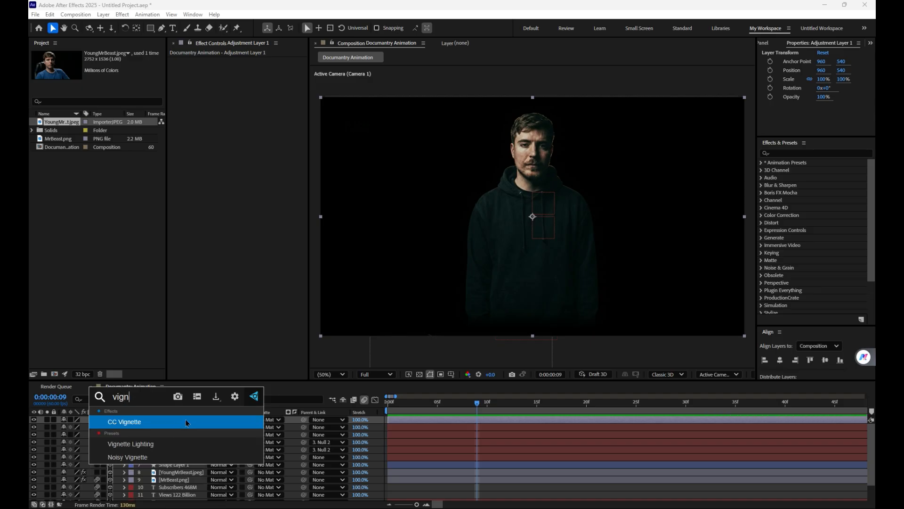
pyautogui.click(189, 425)
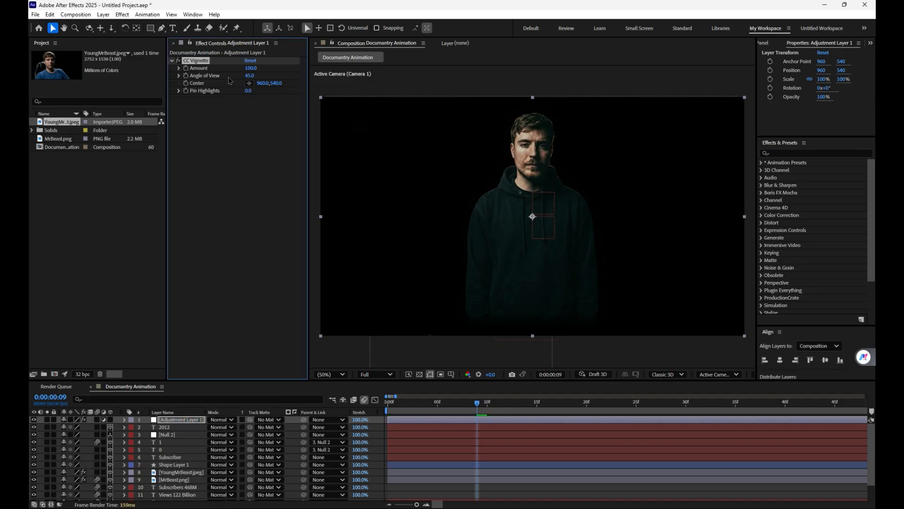
pyautogui.moveTo(269, 65); pyautogui.dragTo(365, 66)
pyautogui.moveTo(529, 407); pyautogui.dragTo(717, 391)
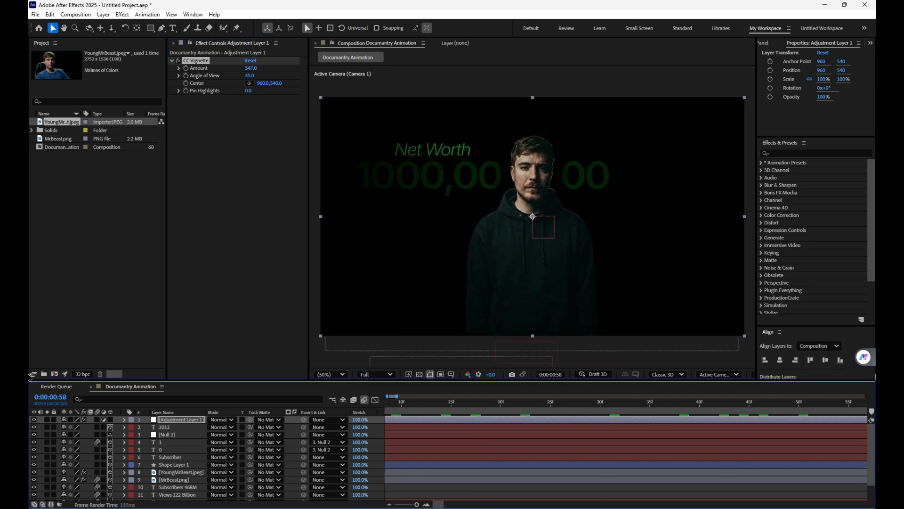